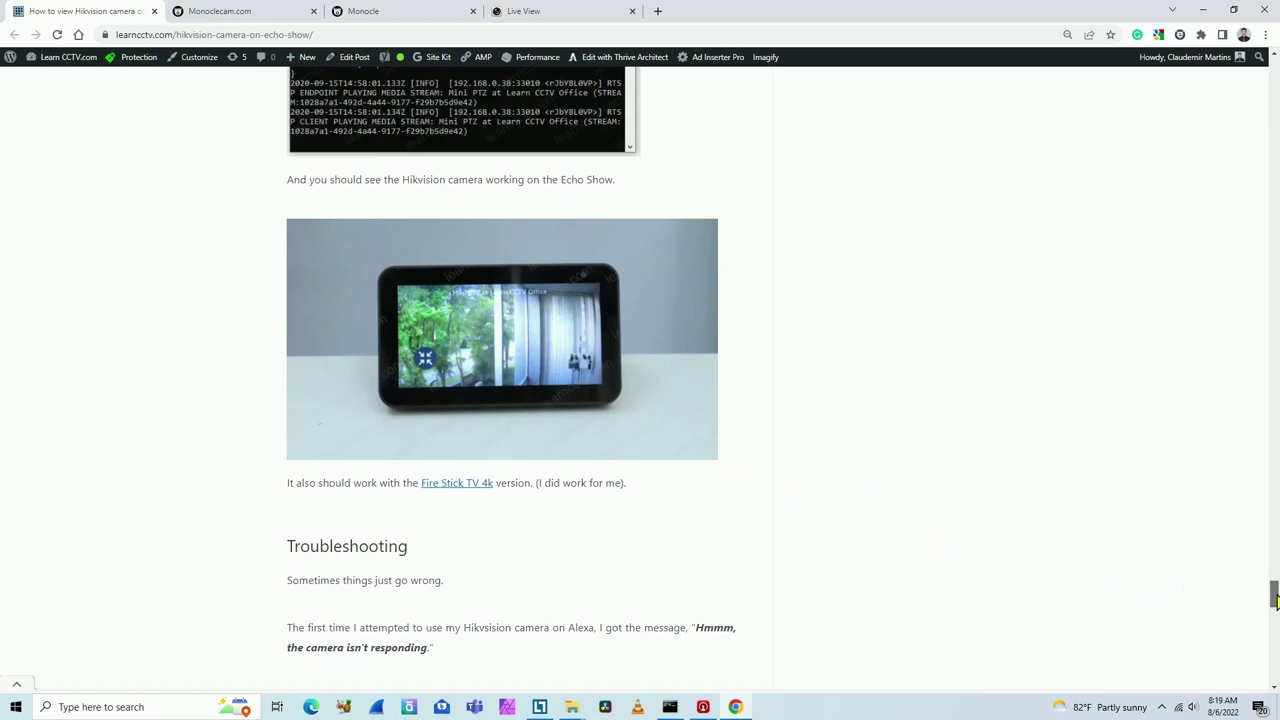
Review the article's Monocle account creation section and the registration and supported-device information on the Monocle home page
drag(1275, 598, 1259, 193)
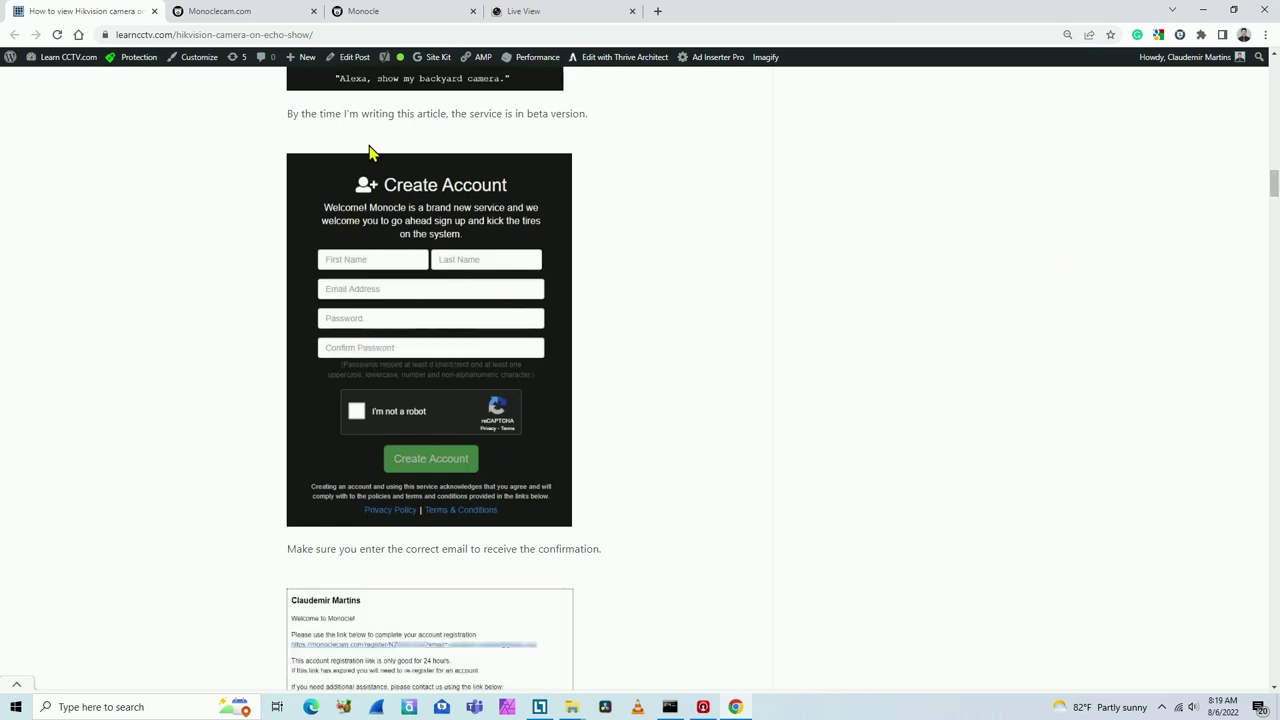
click(238, 12)
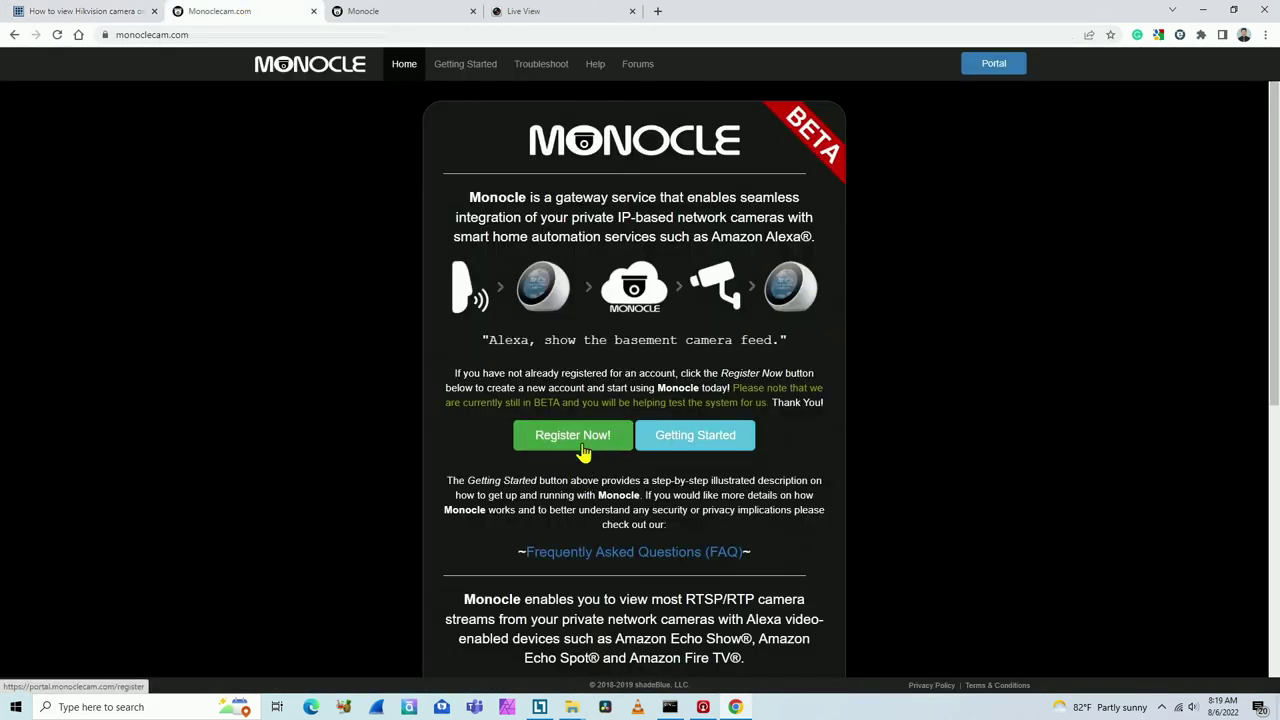
scroll(585, 453, down, 2)
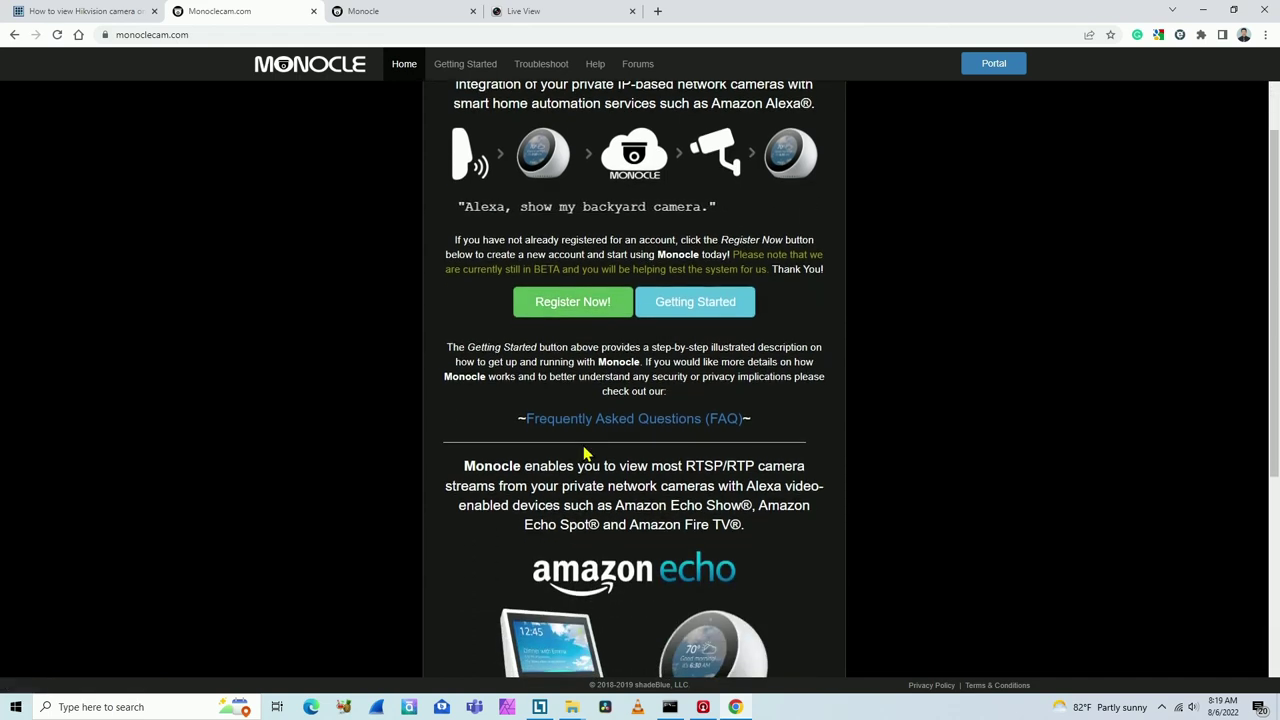
scroll(585, 453, down, 1)
scroll(585, 453, down, 3)
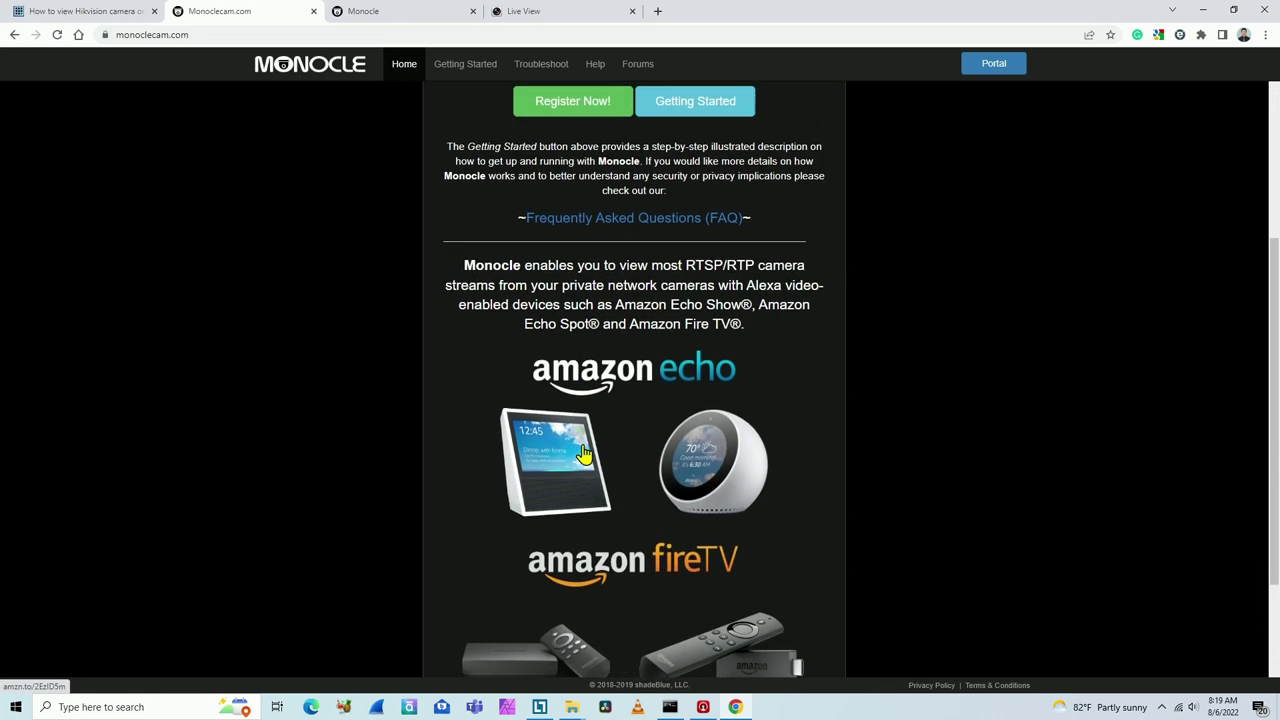
scroll(585, 453, up, 5)
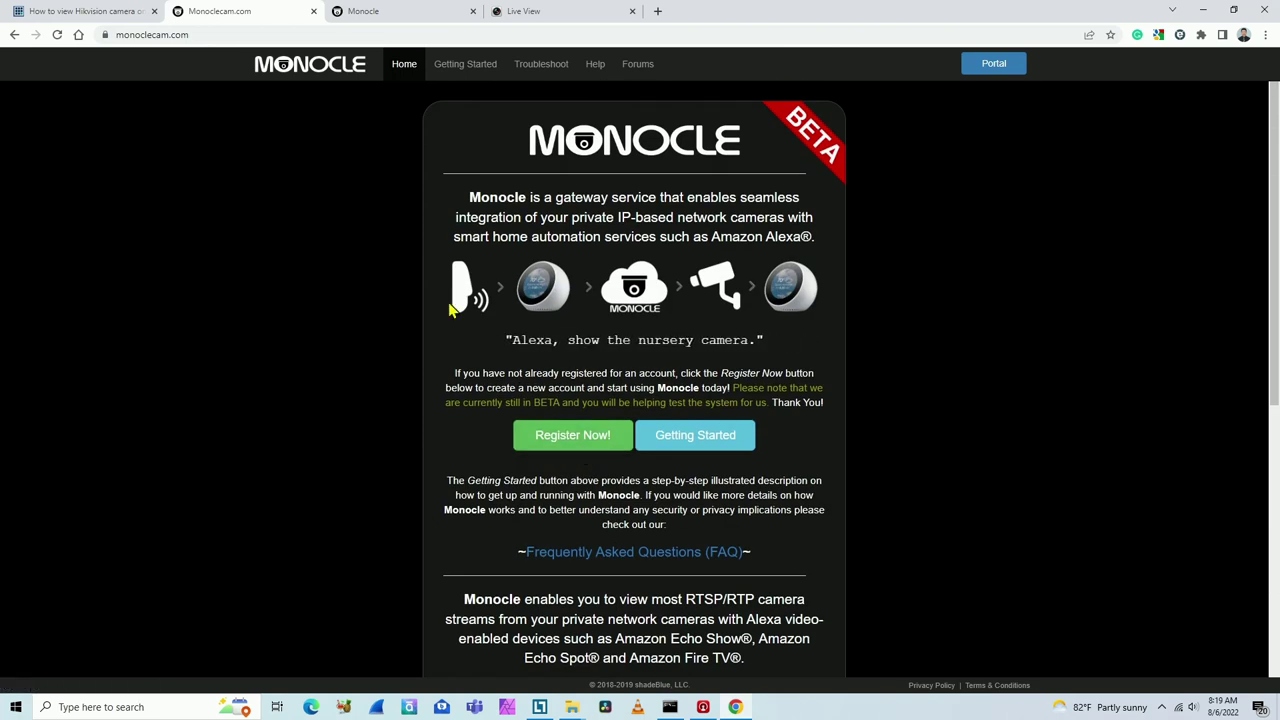
Examine the Hikvision camera's user list and the permissions offered for adding an Operator user, without adding one
click(553, 11)
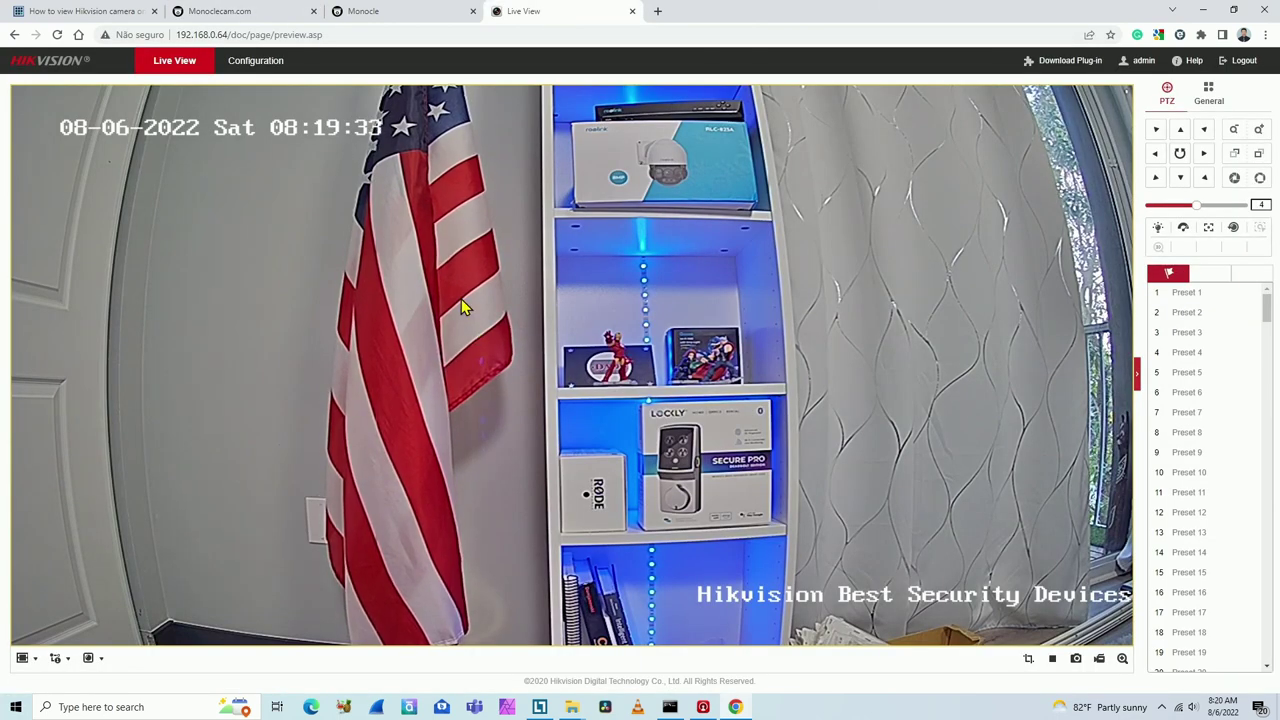
click(260, 64)
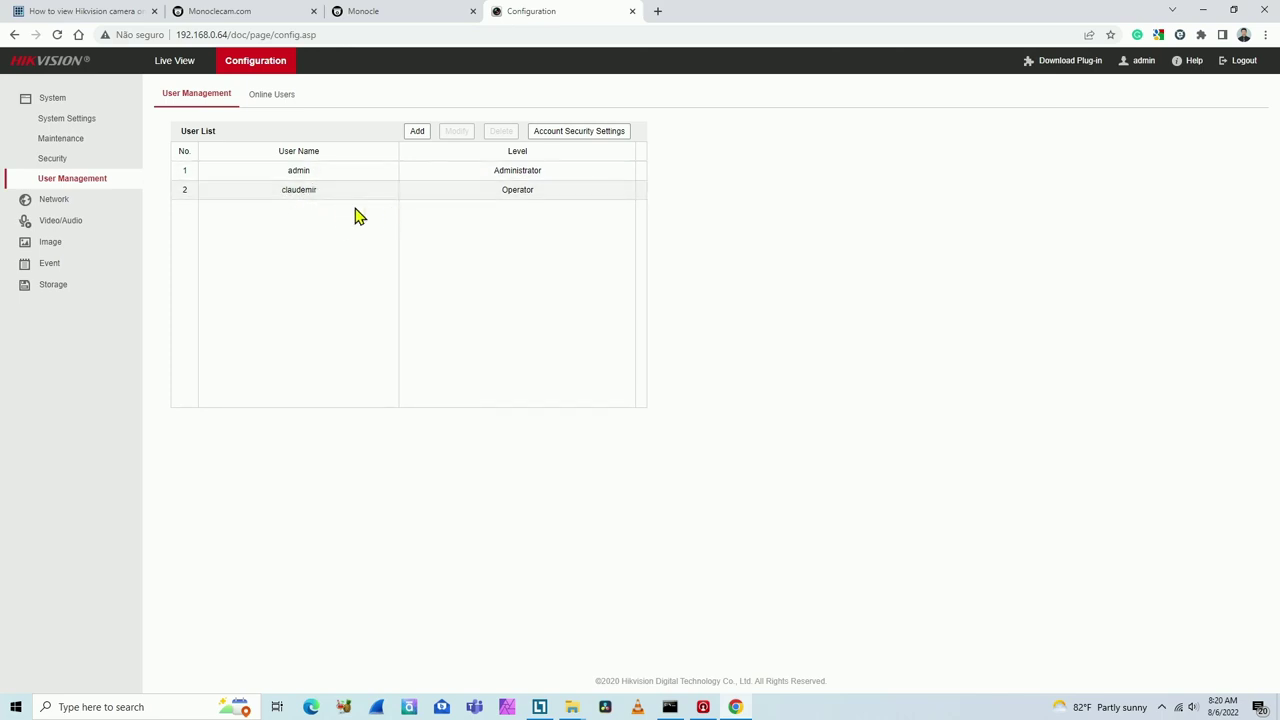
click(418, 134)
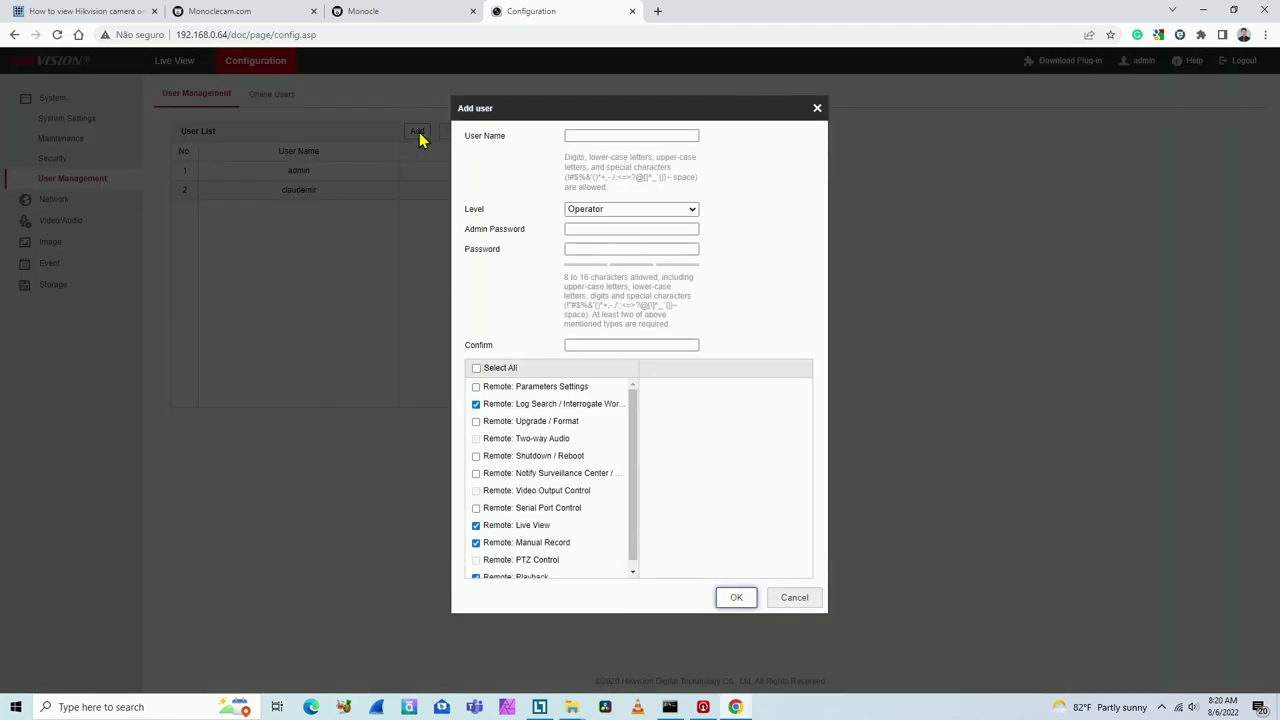
click(584, 135)
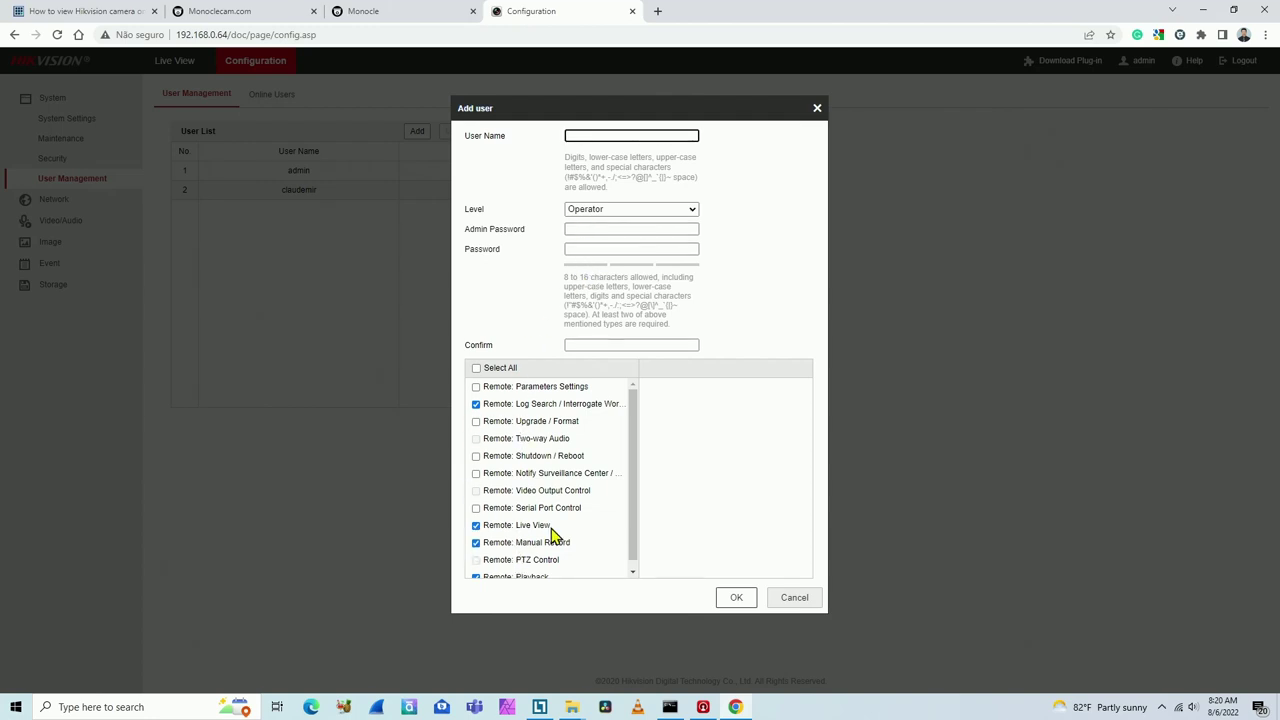
click(790, 603)
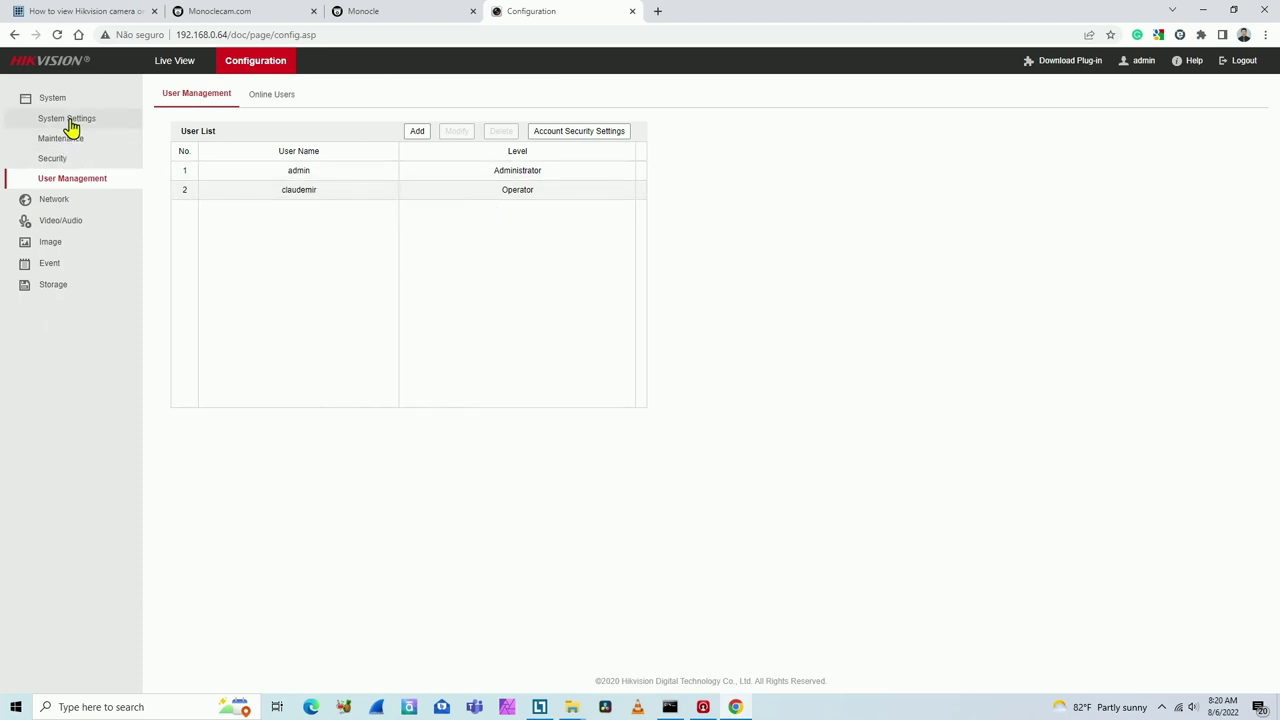
Compare the camera's video settings for the Sub-stream and the Main Stream(Normal)
click(60, 221)
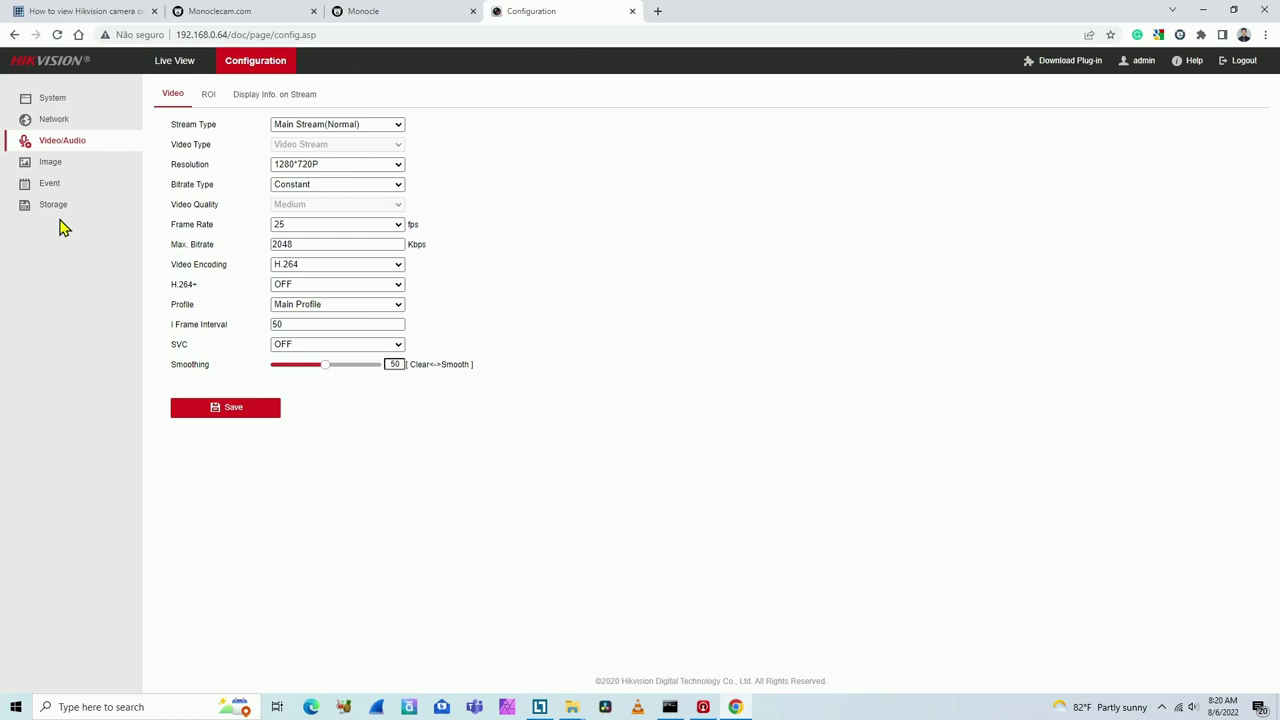
click(371, 127)
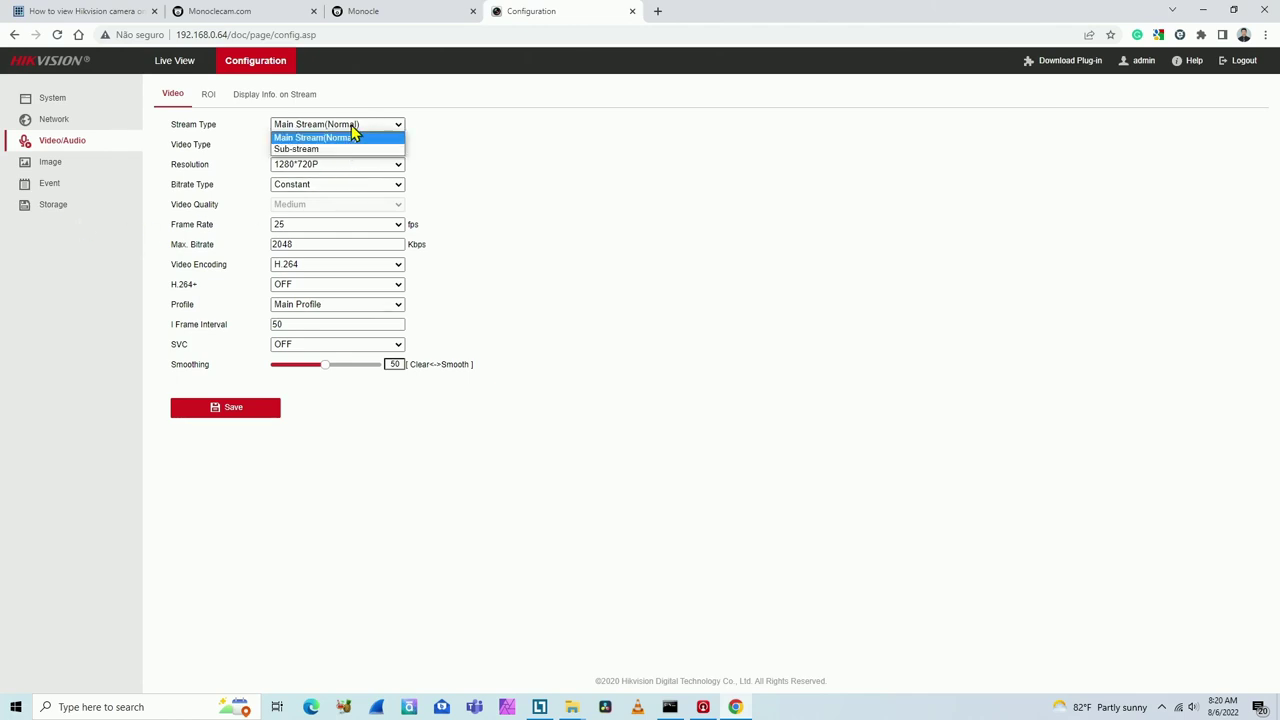
click(440, 148)
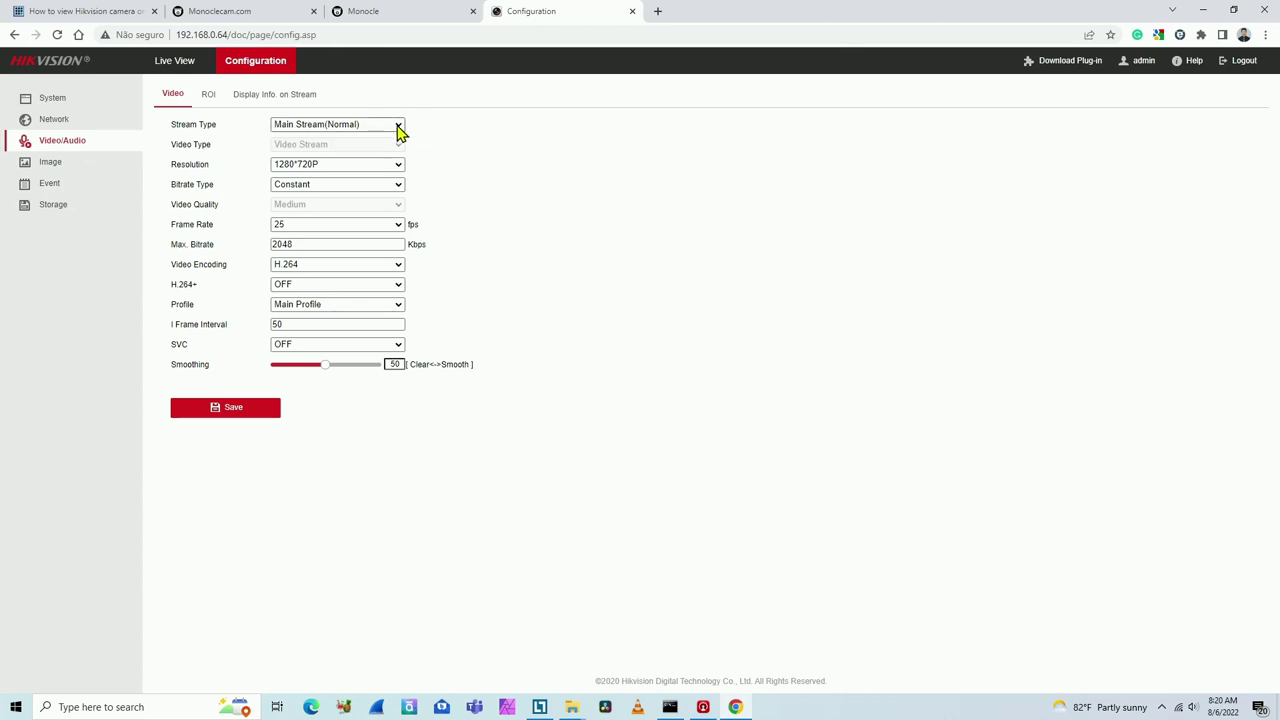
click(397, 127)
click(350, 147)
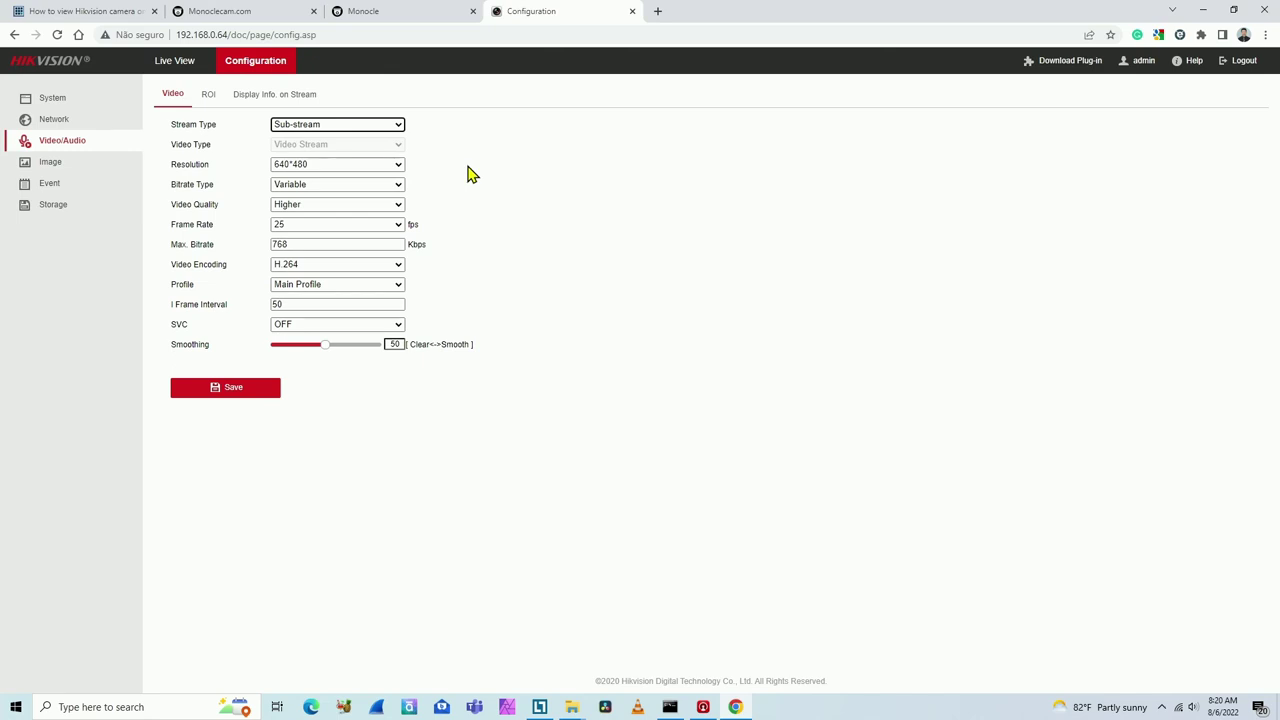
click(366, 128)
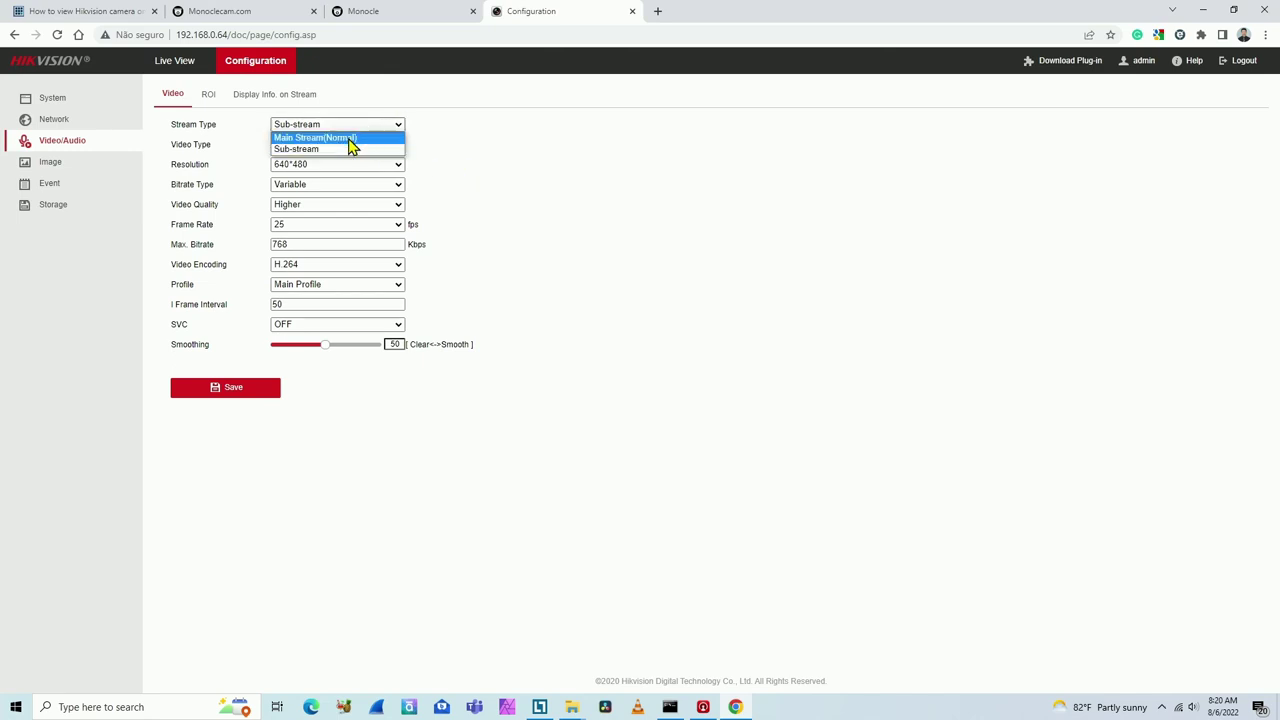
click(350, 140)
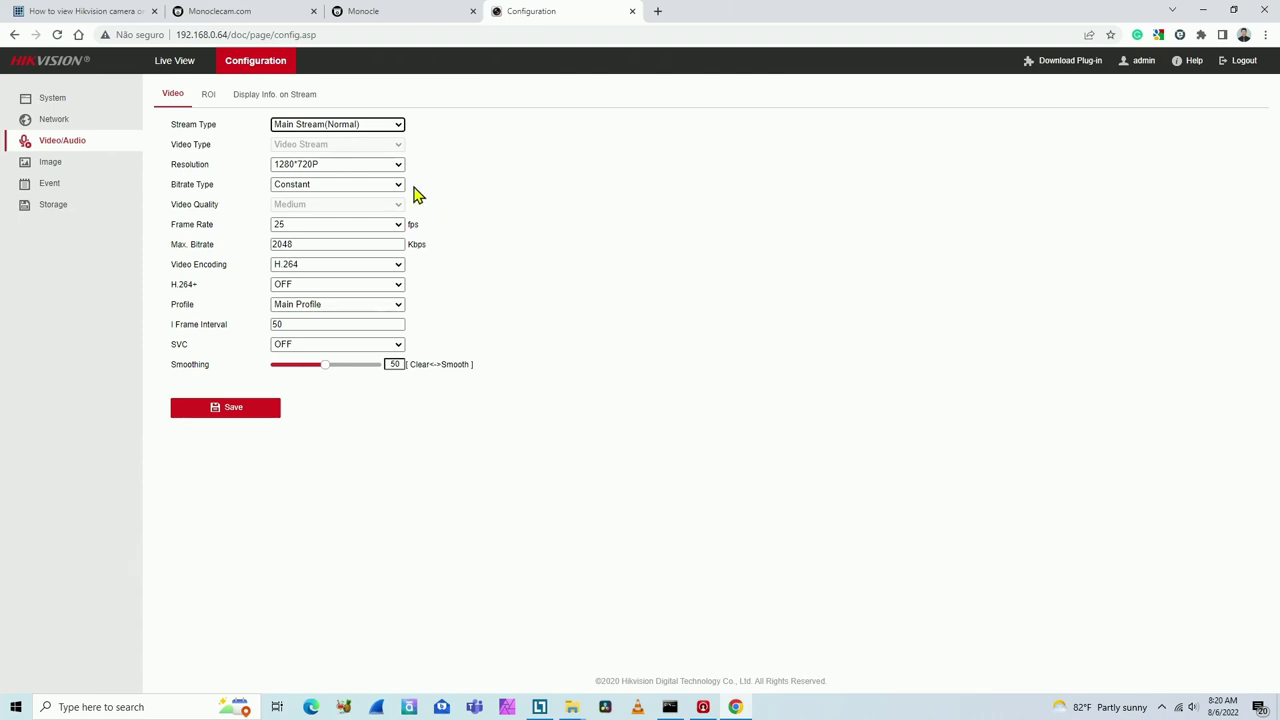
Check the camera's TCP/IP address and port settings, including the RTSP port, and return to the live view
click(76, 122)
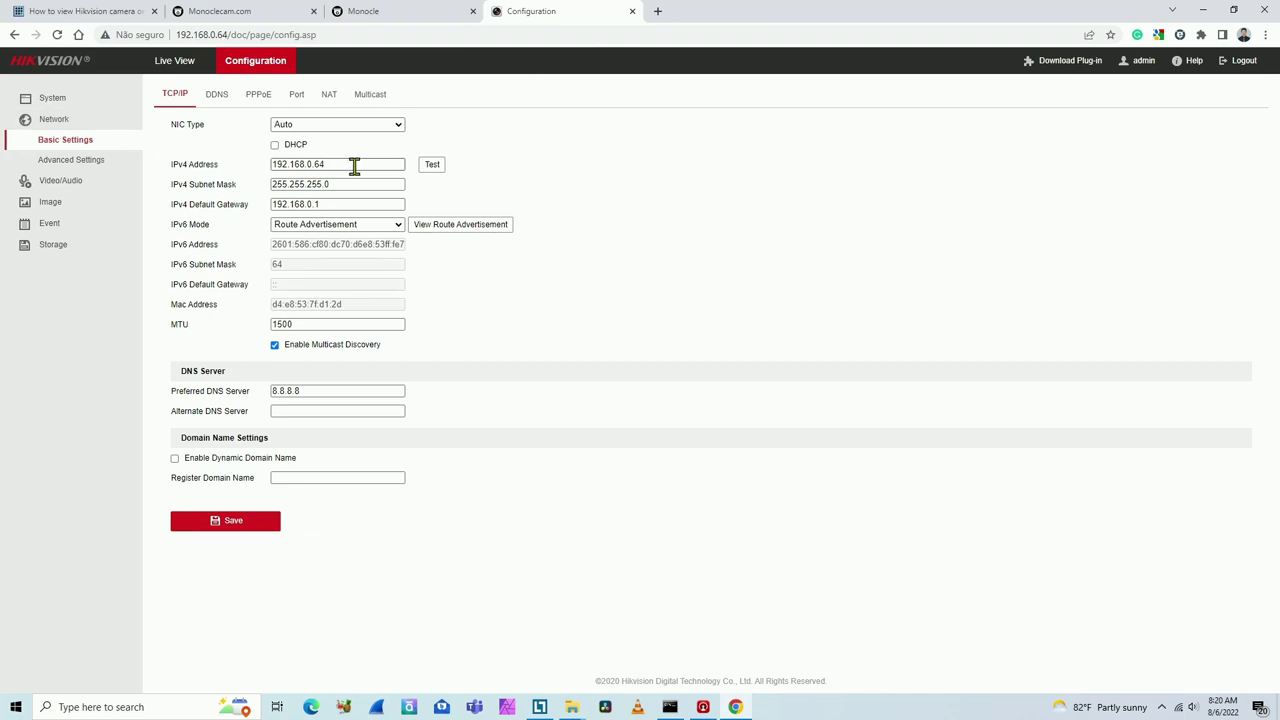
click(297, 94)
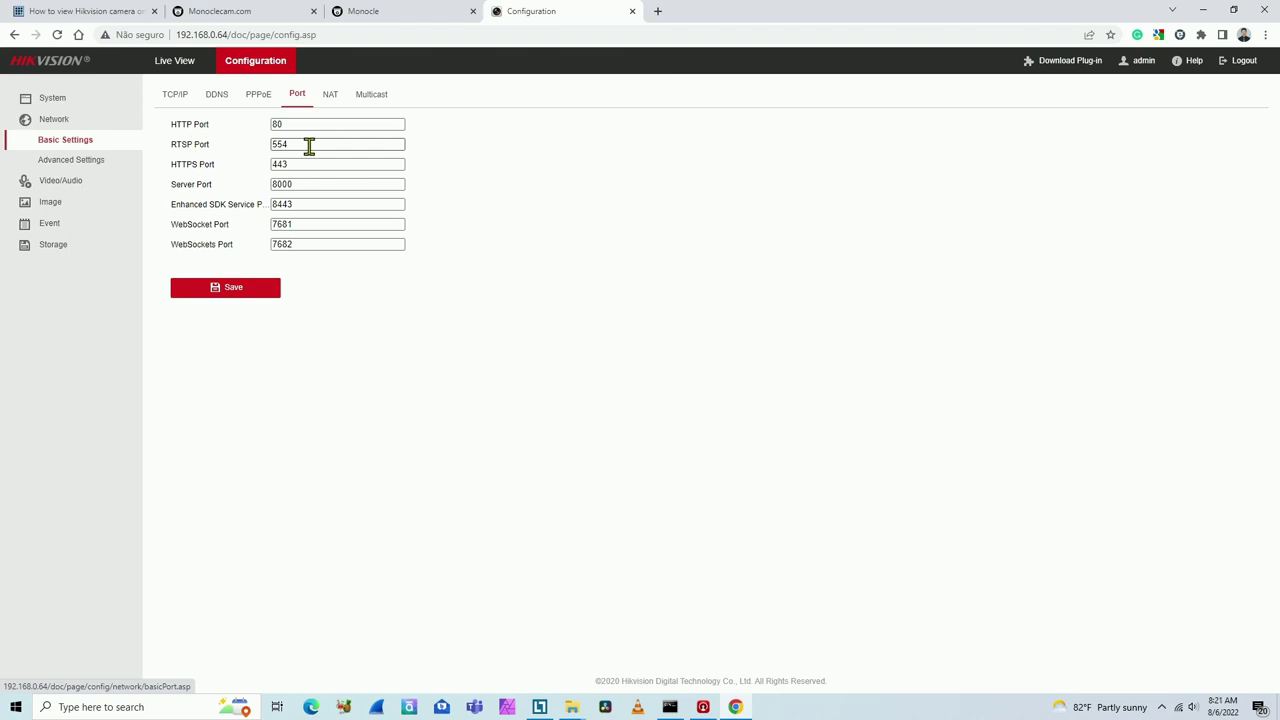
click(185, 70)
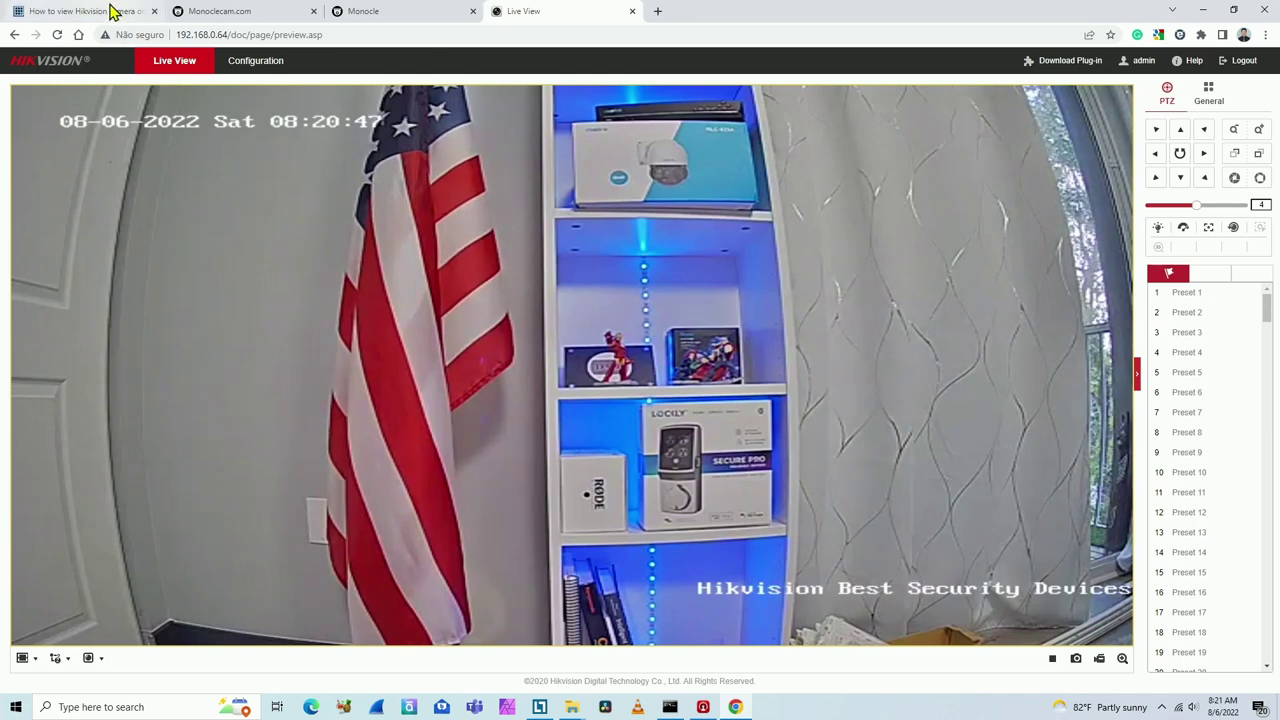
Review the article's diagram for Setup 02, the gateway service with tunnel
click(112, 11)
scroll(456, 290, up, 9)
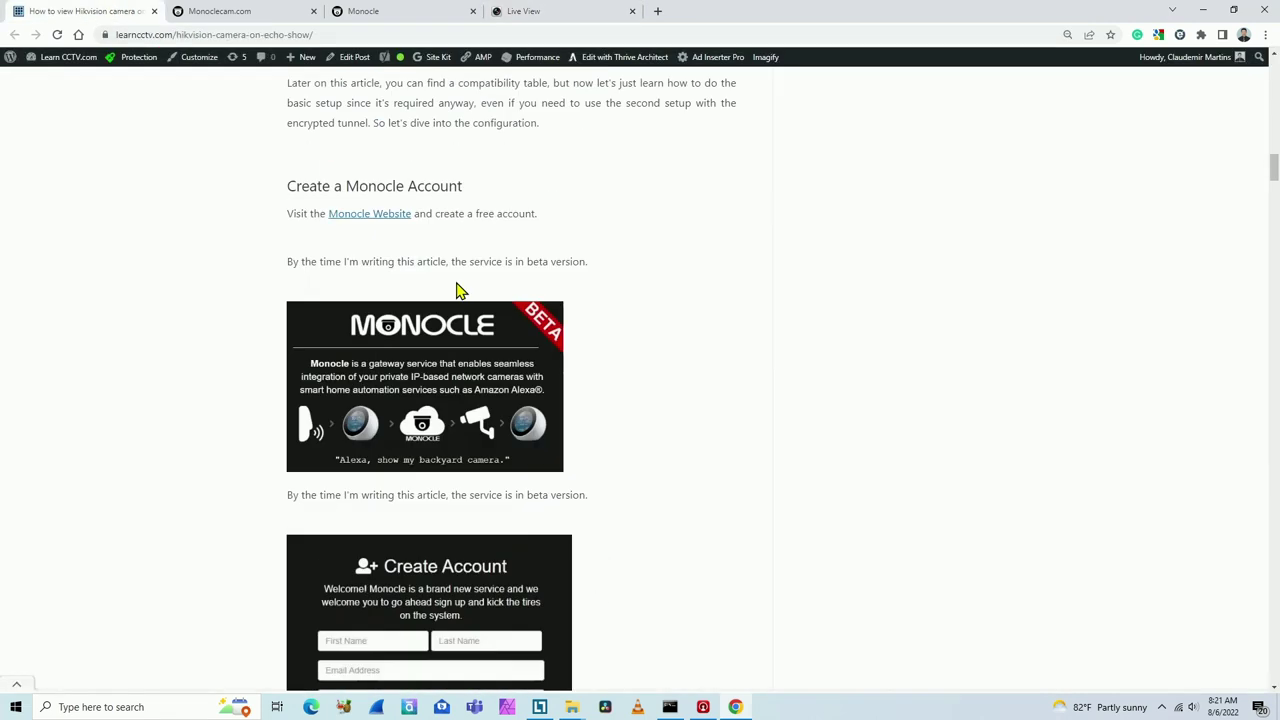
scroll(456, 290, up, 1)
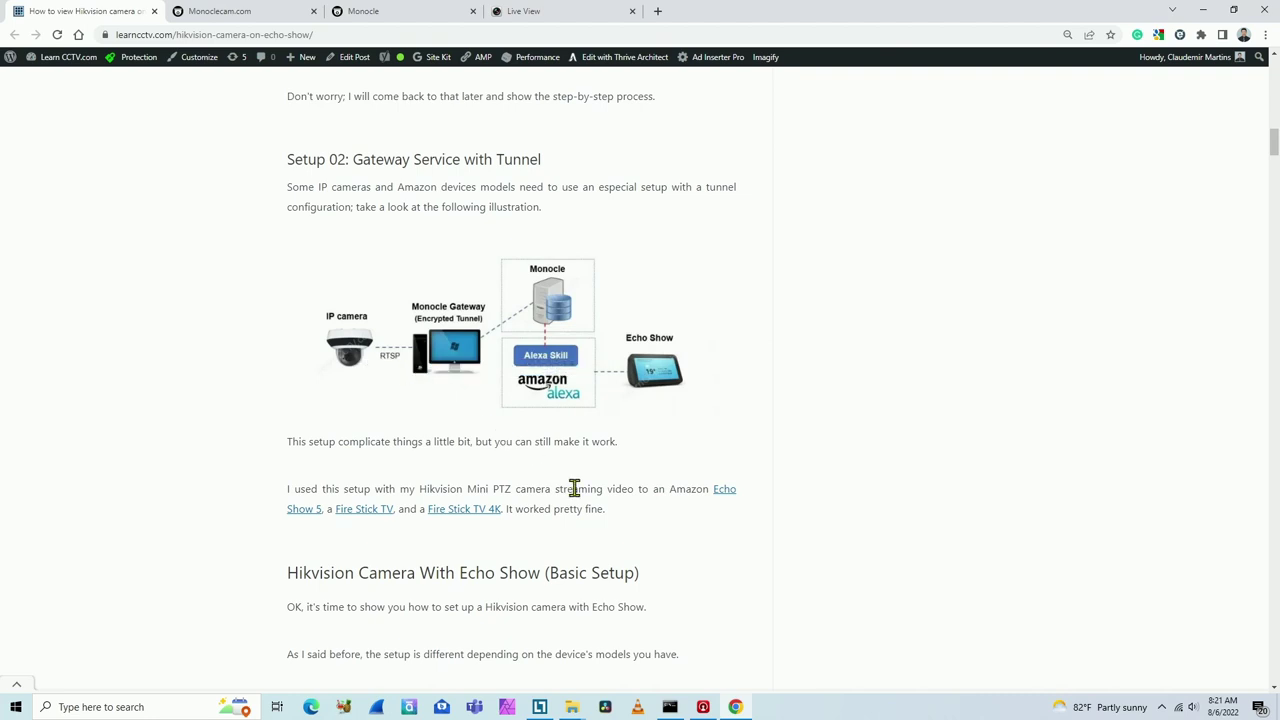
Launch ONVIF Device Manager and show the live video of the HIKVISION DS-2CD2085G1-I camera at 192.168.0.64
click(155, 707)
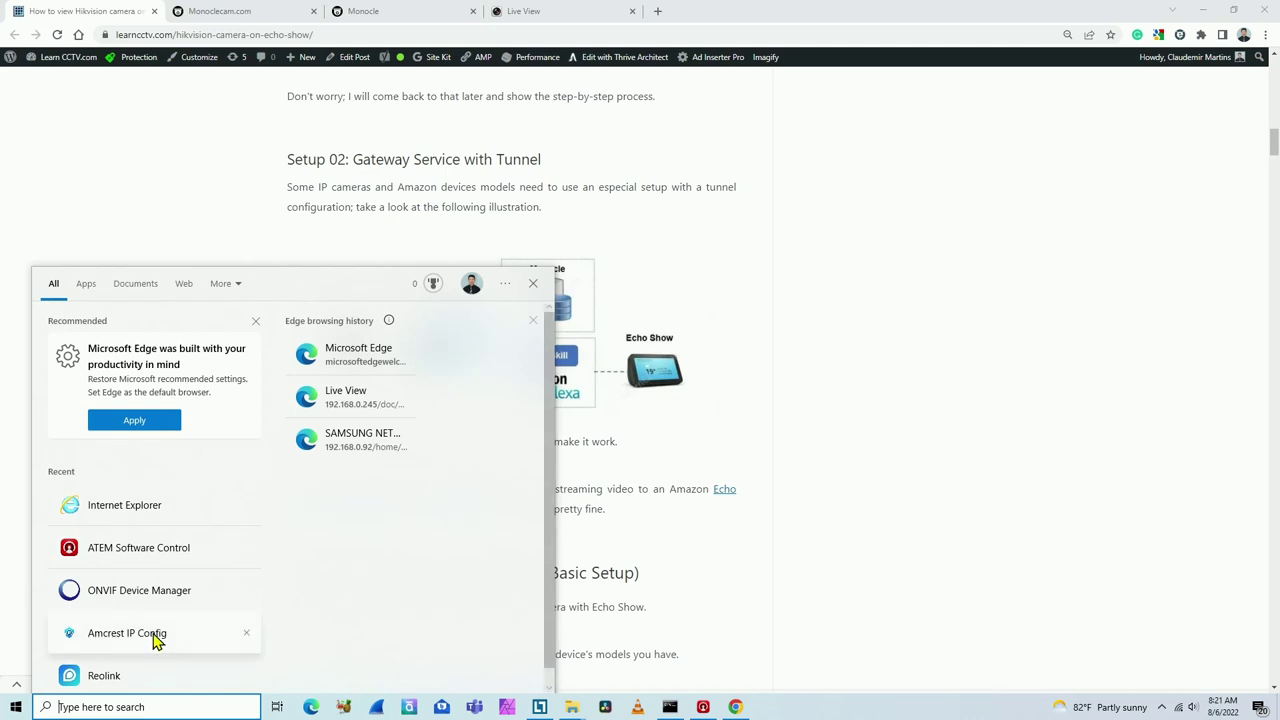
click(155, 592)
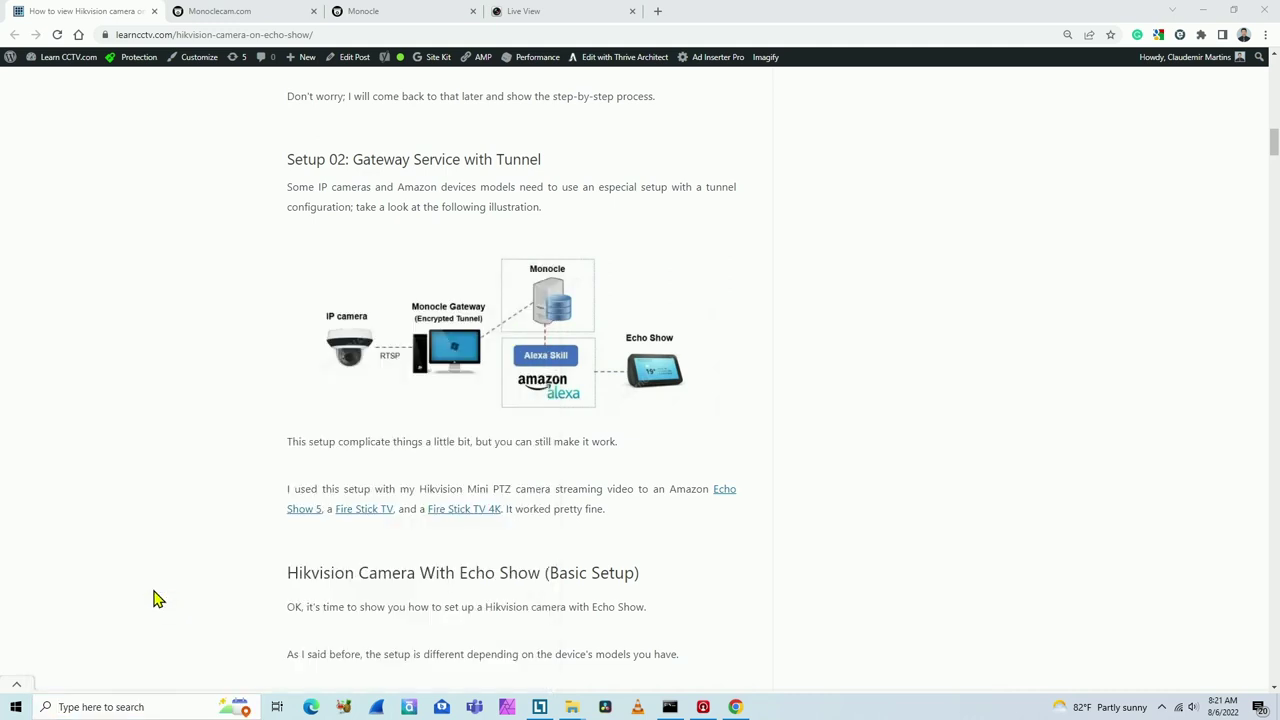
click(566, 449)
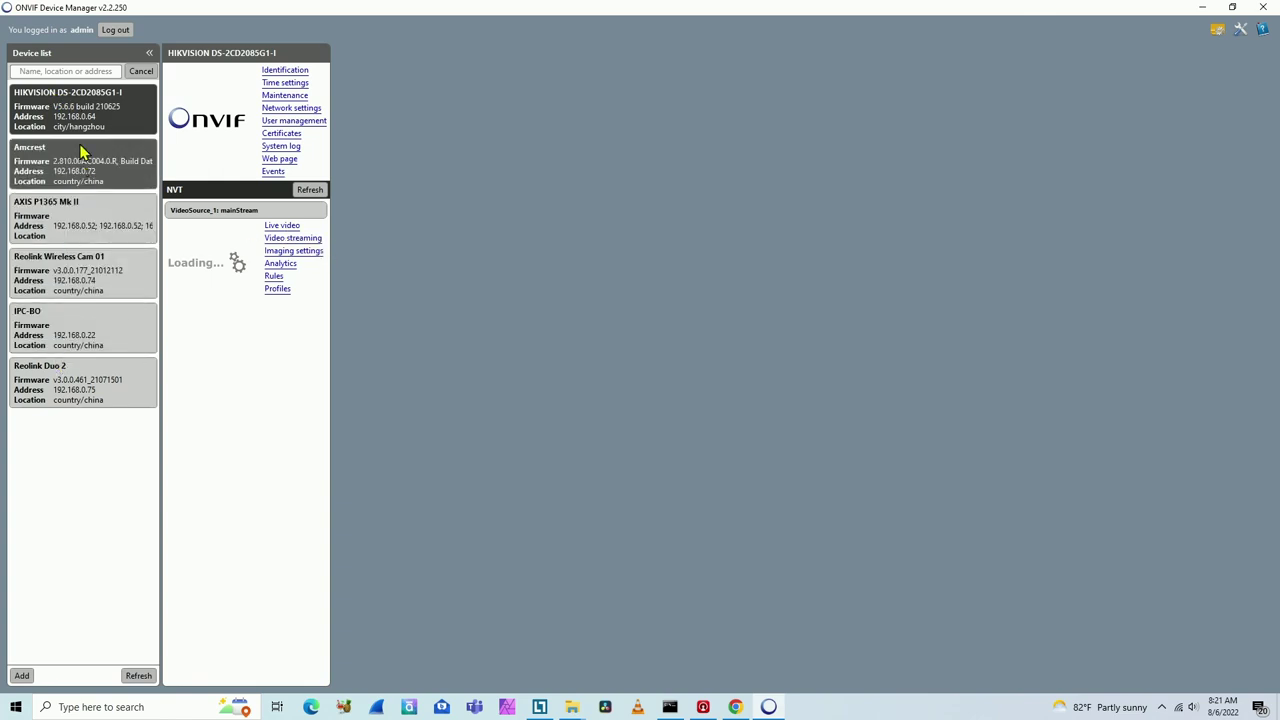
click(280, 226)
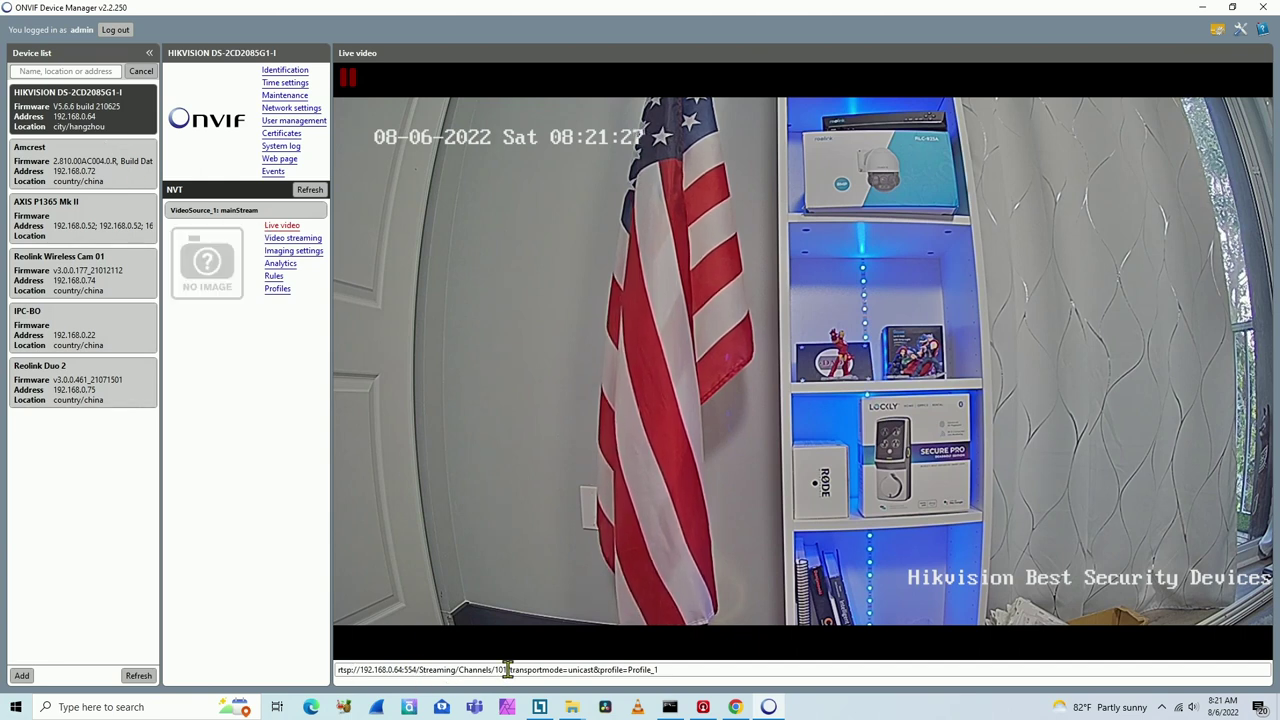
Copy the RTSP address rtsp://192.168.0.64:554/Streaming/Channels/101 without its query parameters and minimize ONVIF Device Manager
drag(503, 669, 336, 676)
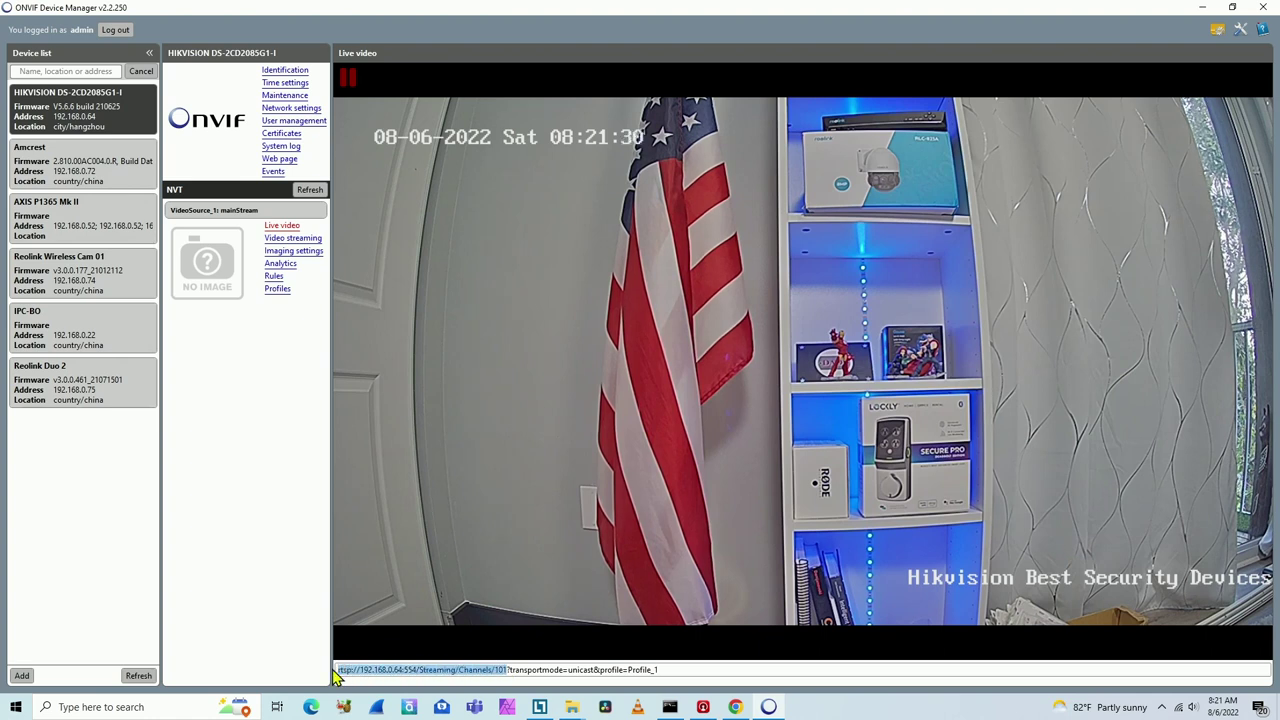
right_click(398, 672)
click(436, 645)
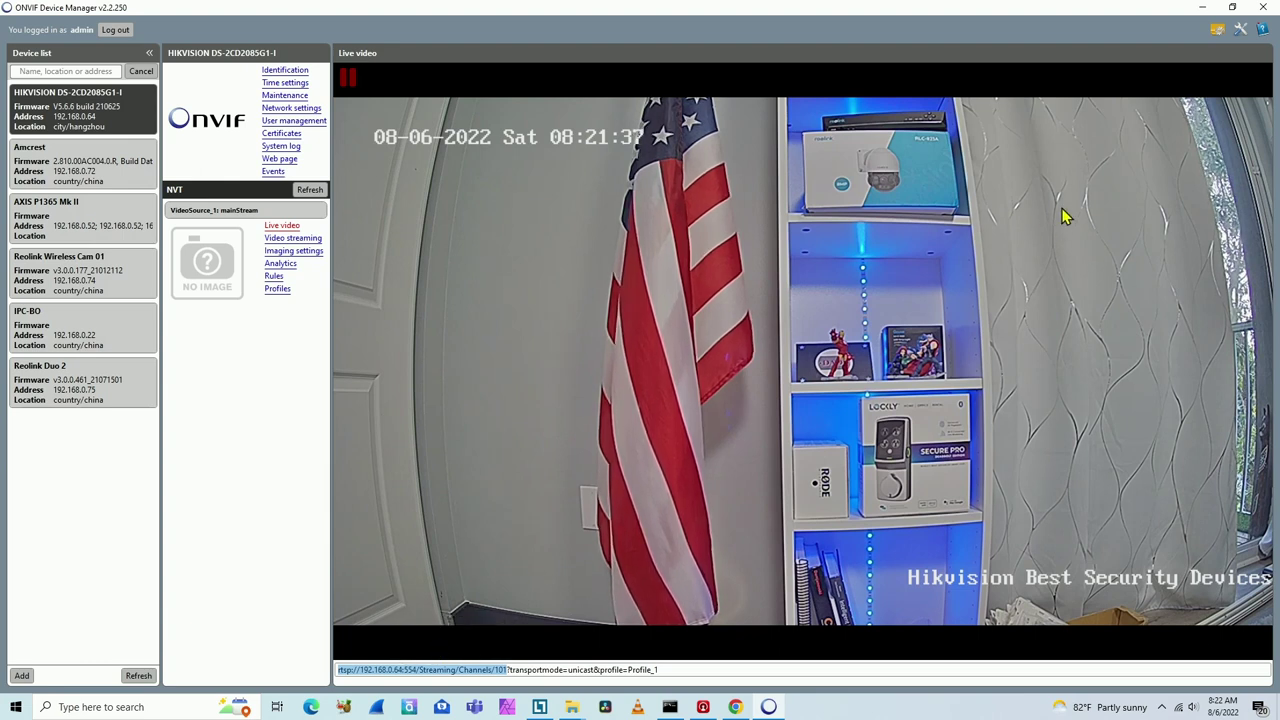
click(1210, 7)
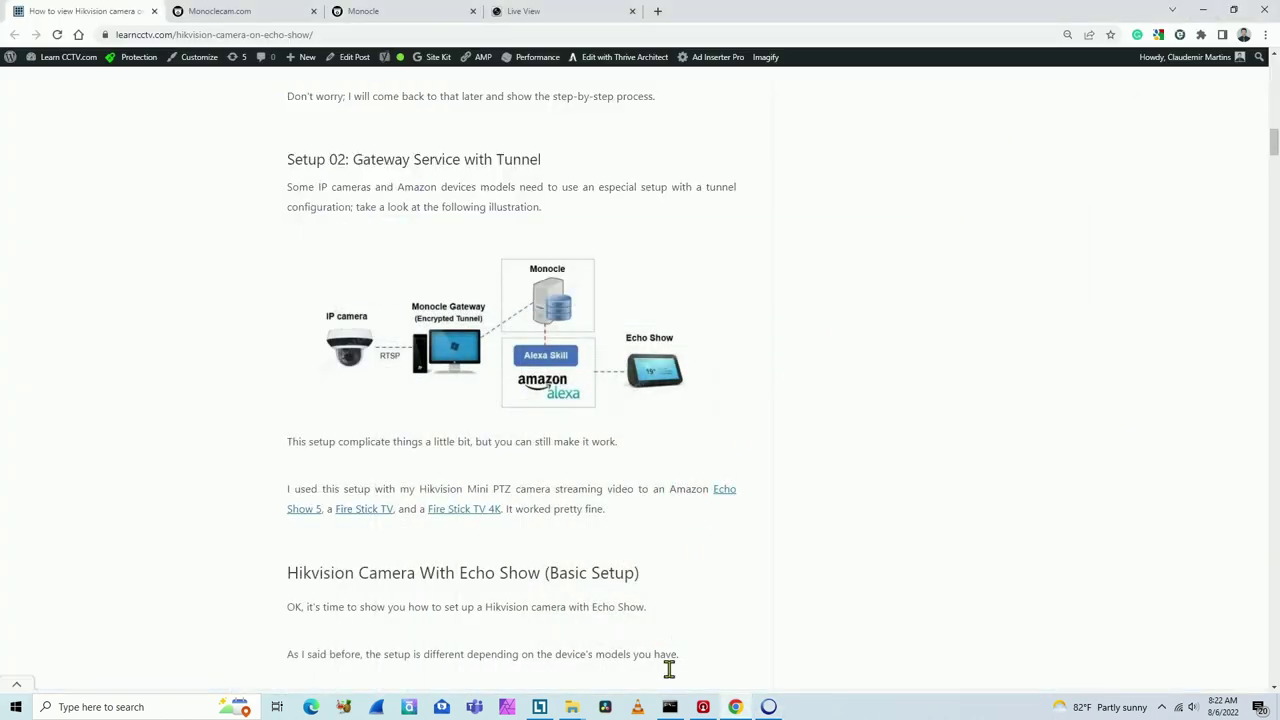
Play the copied address rtsp://192.168.0.64:554/Streaming/Channels/101 as a network stream in VLC media player
click(638, 708)
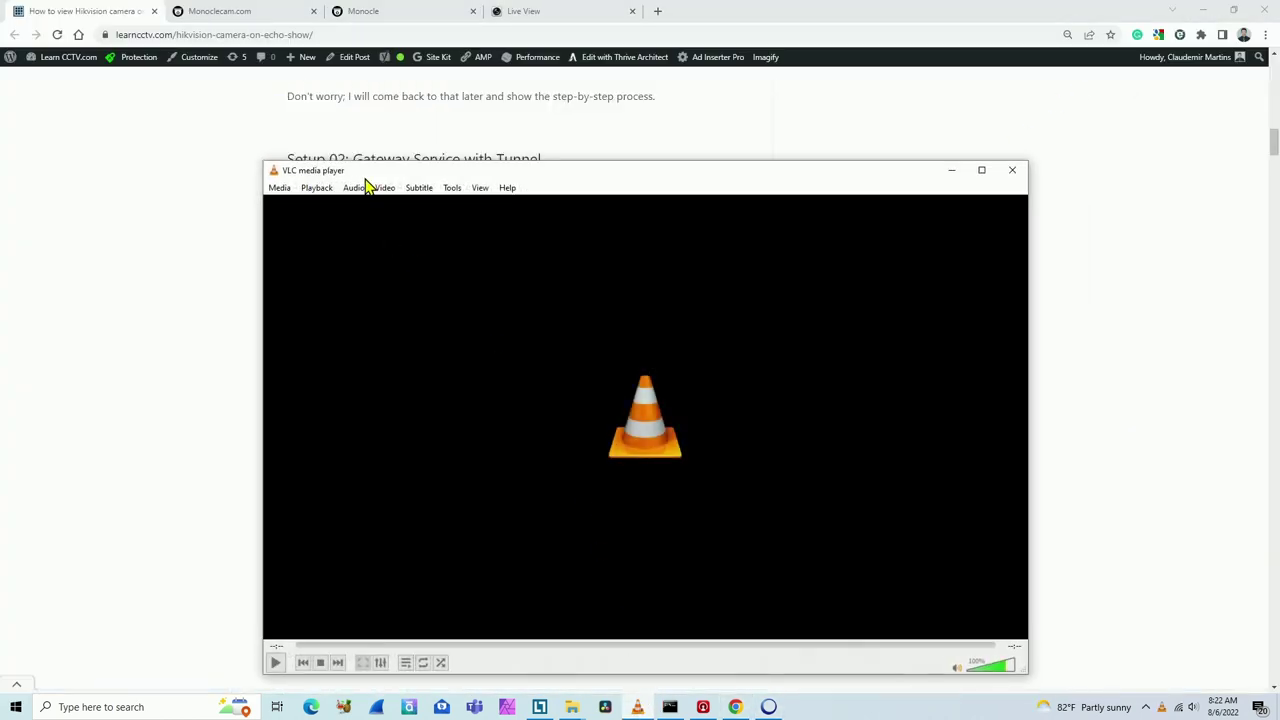
click(285, 190)
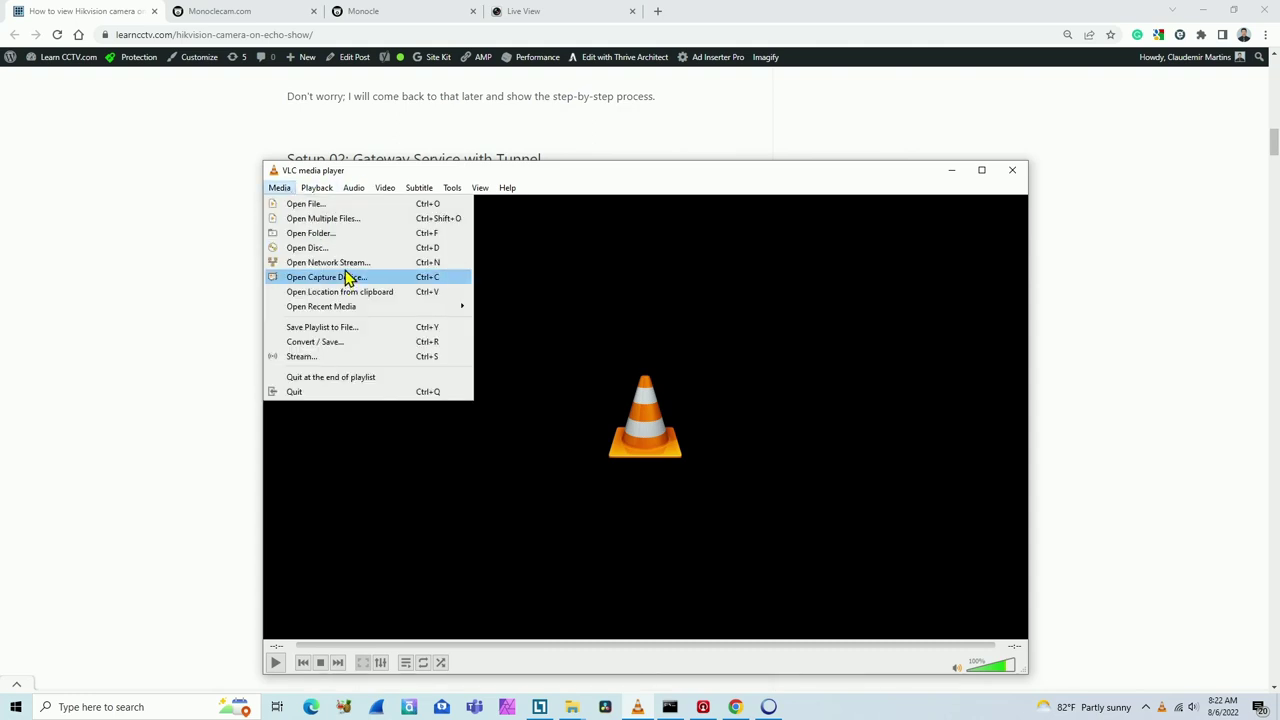
click(384, 266)
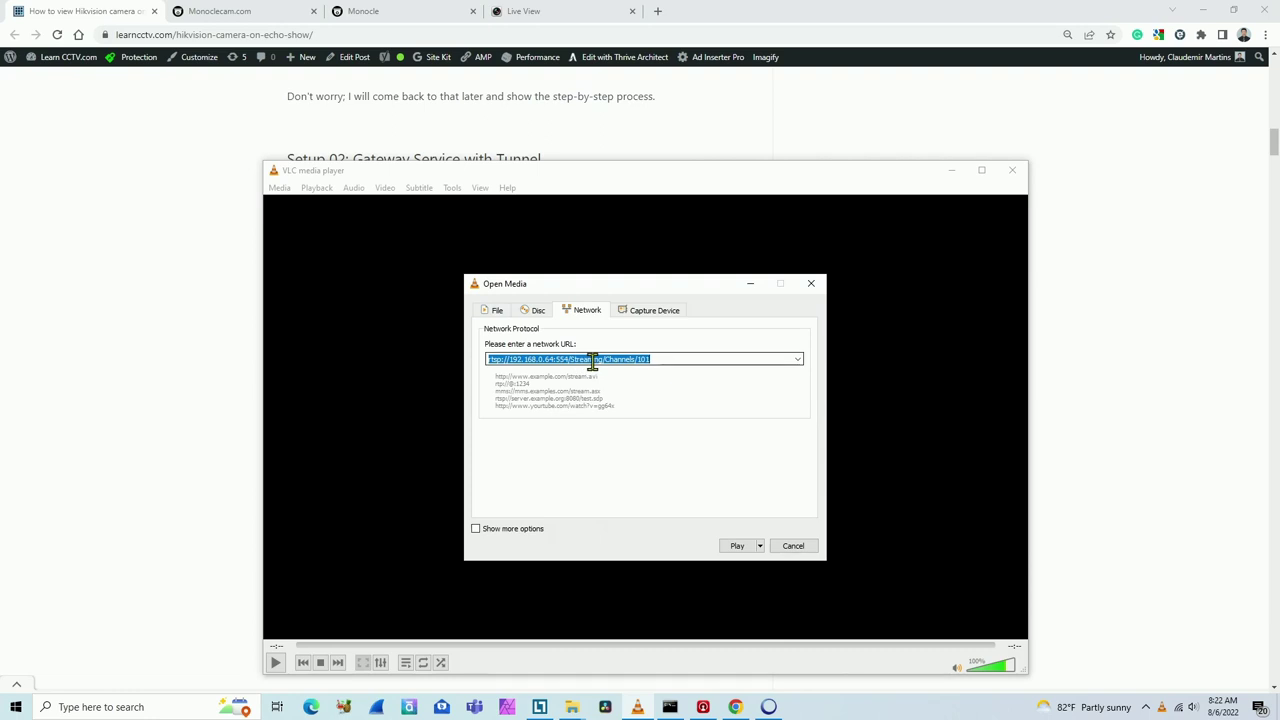
right_click(591, 363)
click(636, 436)
click(737, 546)
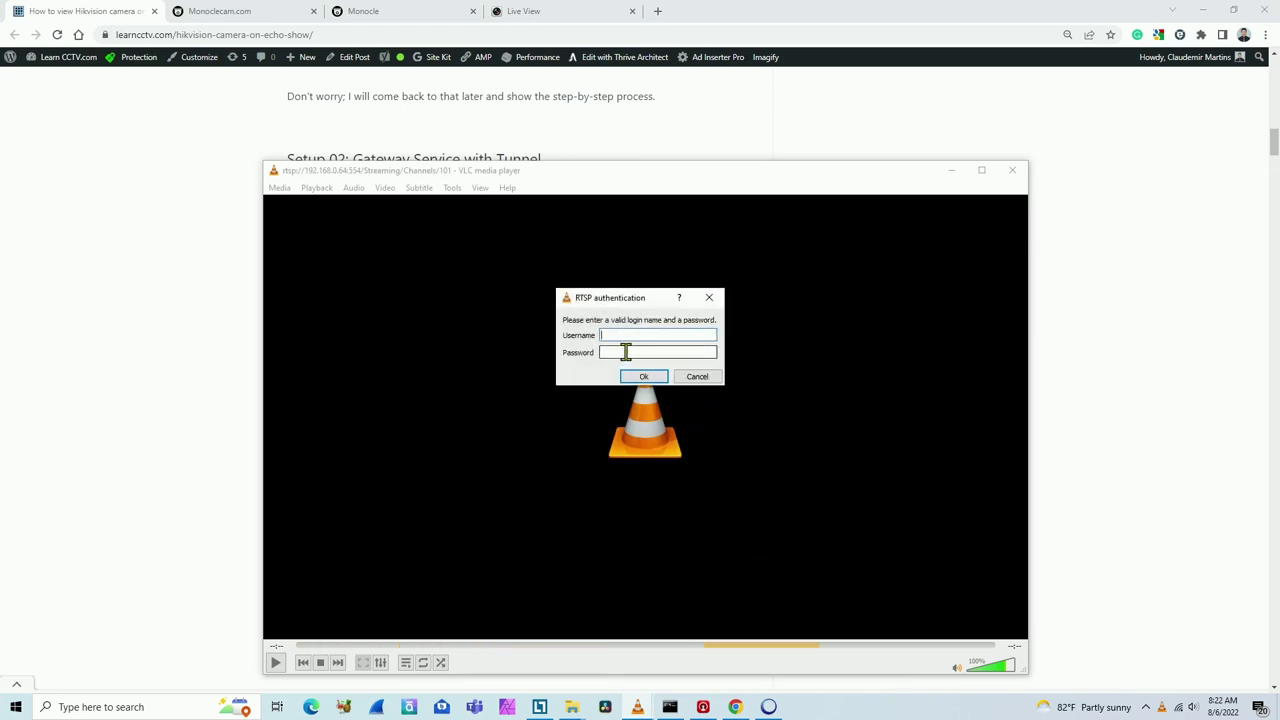
Authenticate the RTSP stream with the camera account's username and password, view the video, and close the player
text(claudemir)
click(646, 352)
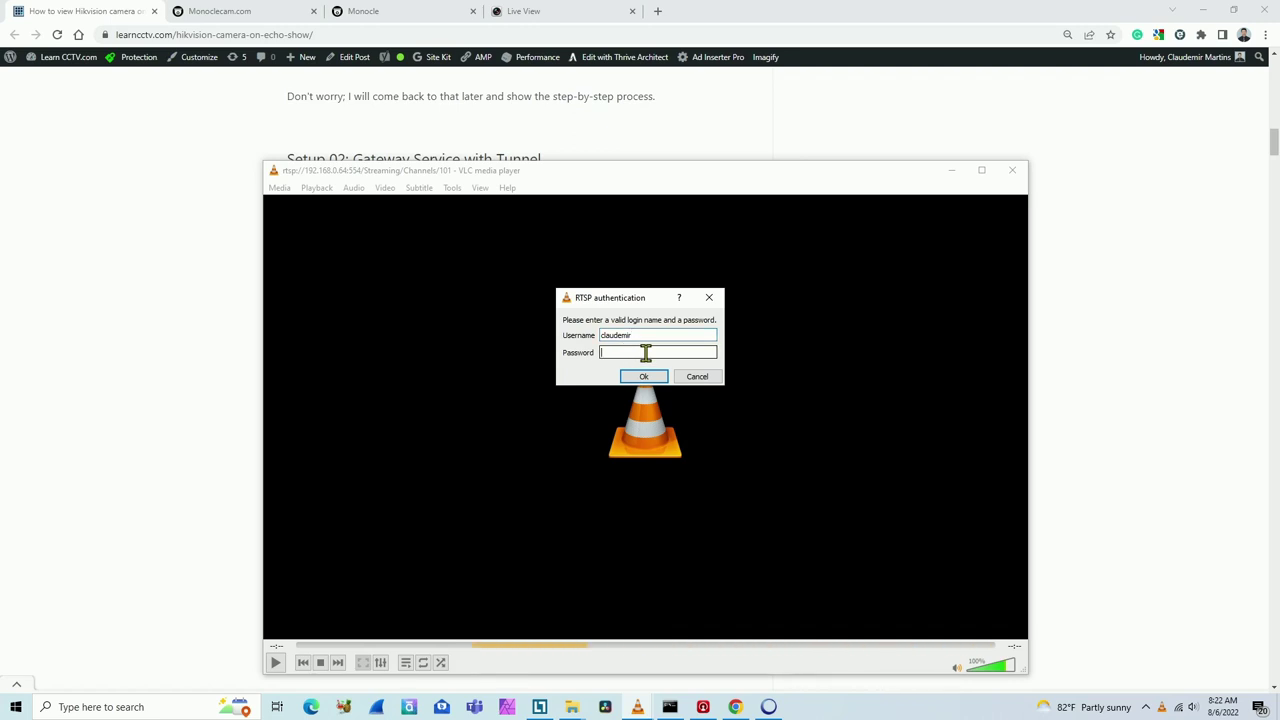
text(••••••••)
click(656, 381)
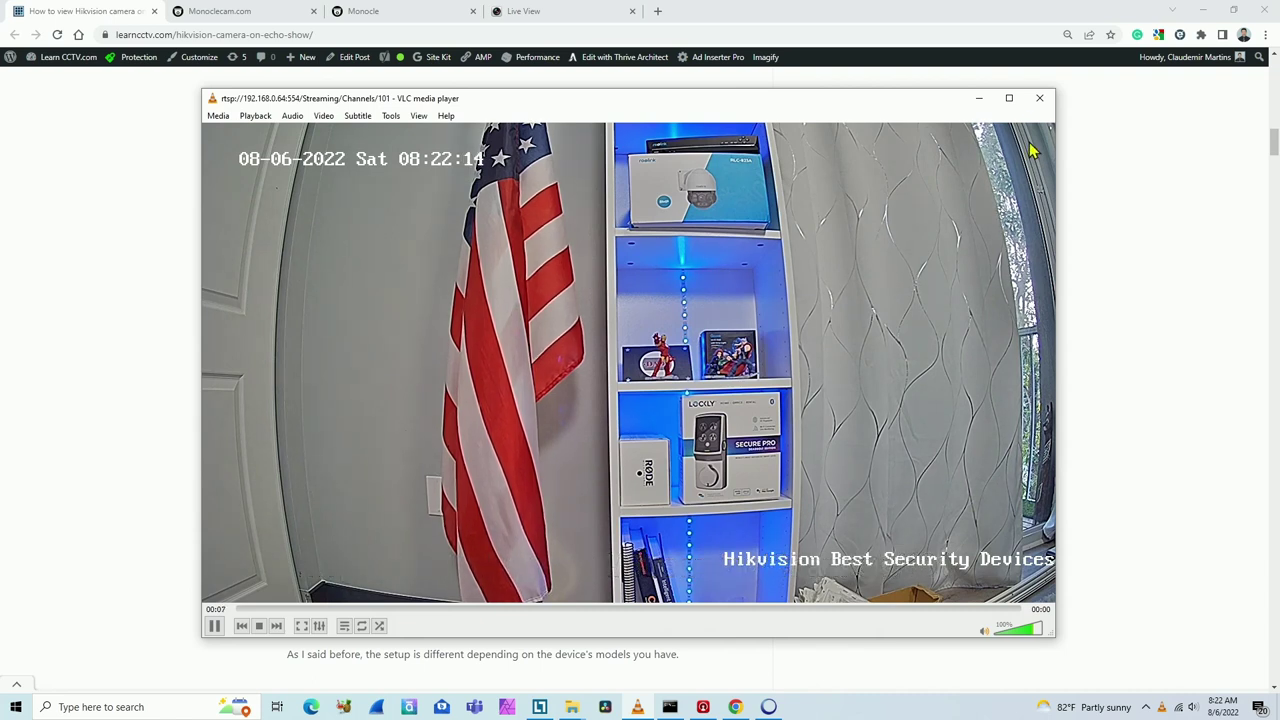
click(1039, 97)
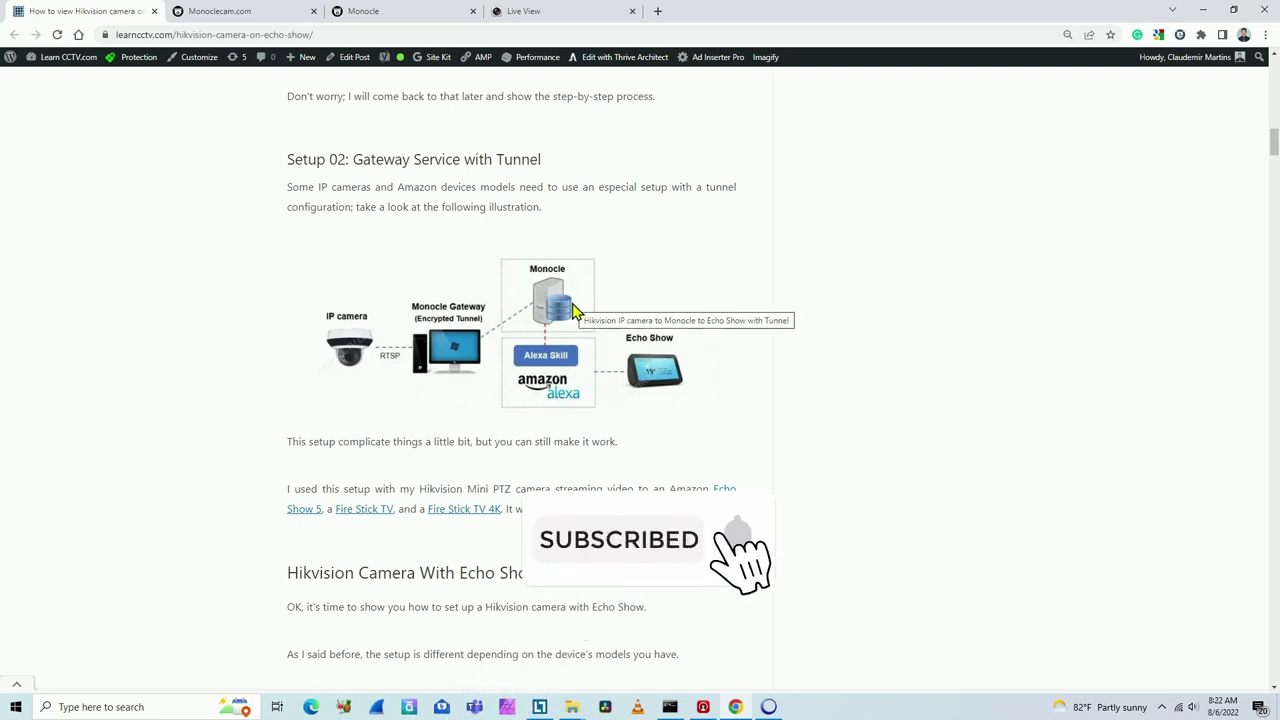
Review the Monocle pages and the article's camera setup instructions up to the Hikvision RTSP URL, and check the stream address in ONVIF Device Manager
click(357, 18)
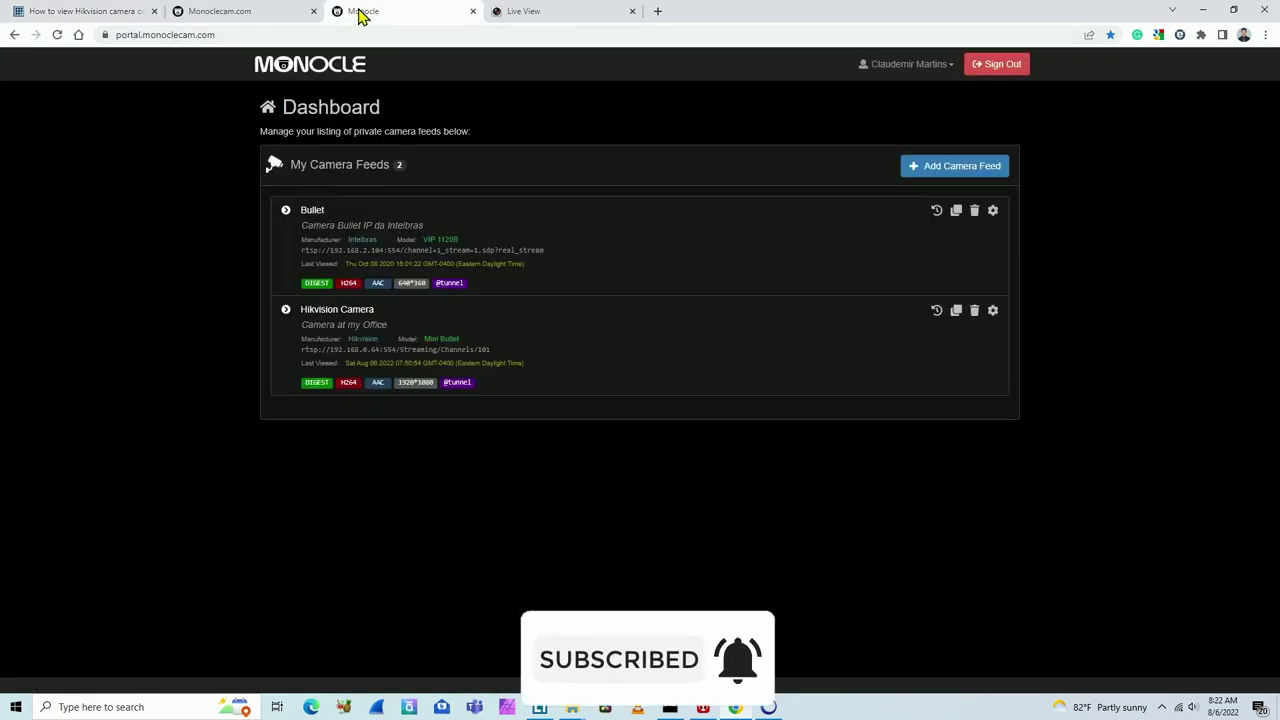
click(275, 14)
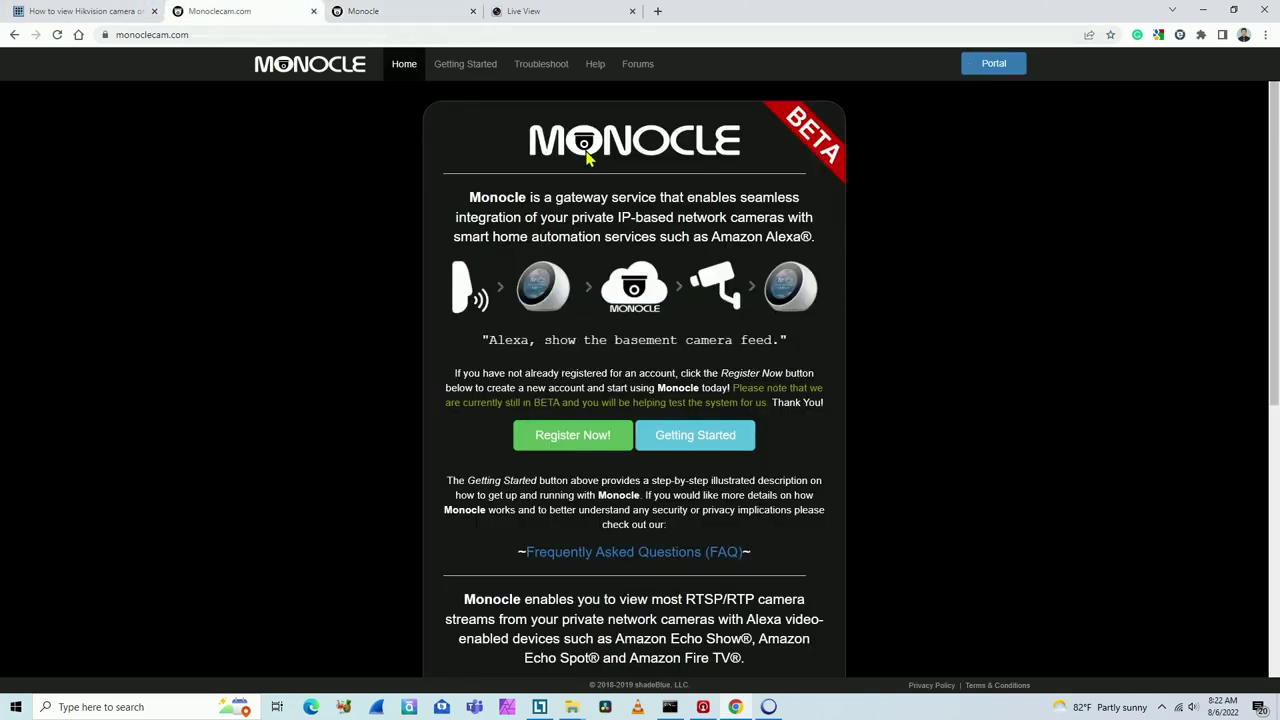
click(112, 15)
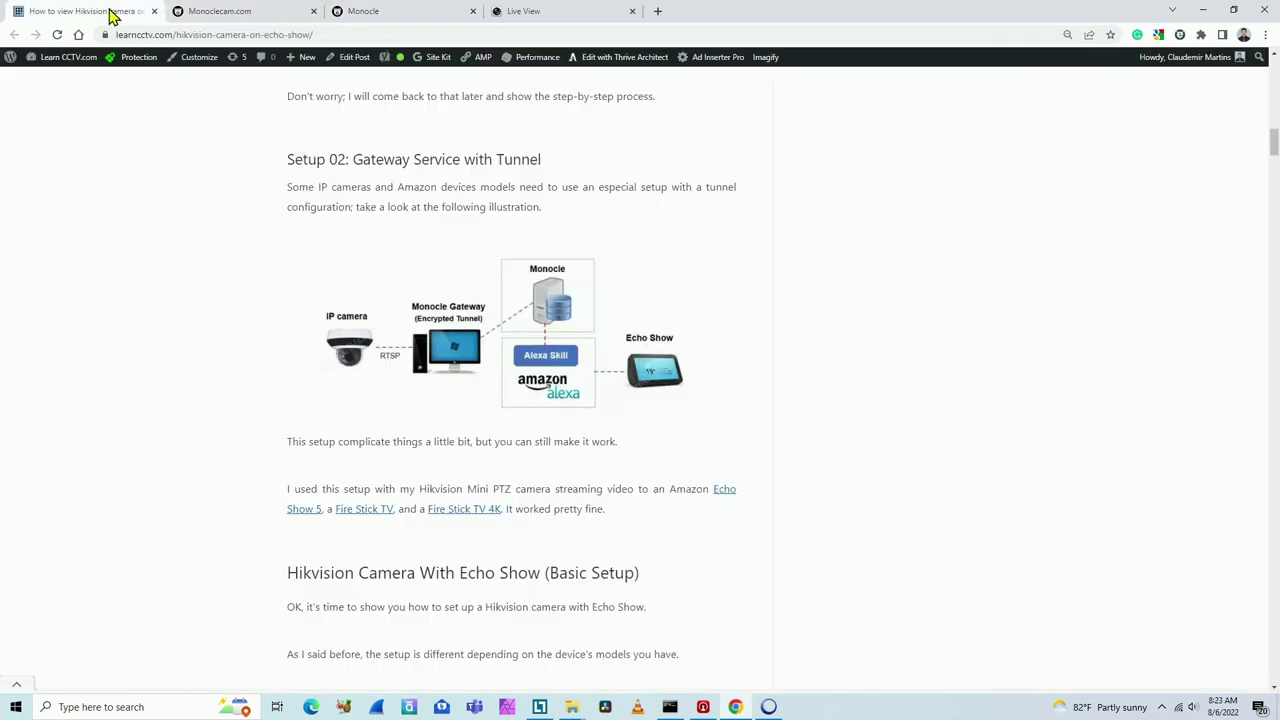
scroll(566, 375, down, 7)
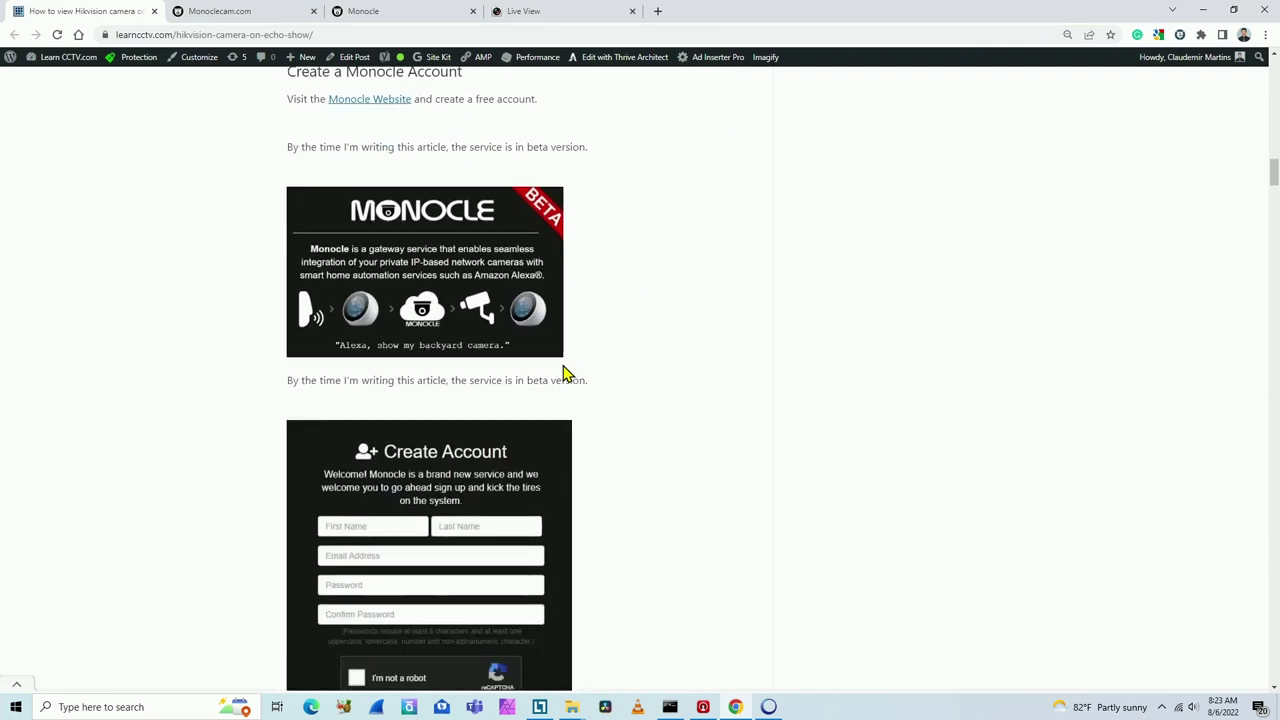
scroll(491, 360, down, 9)
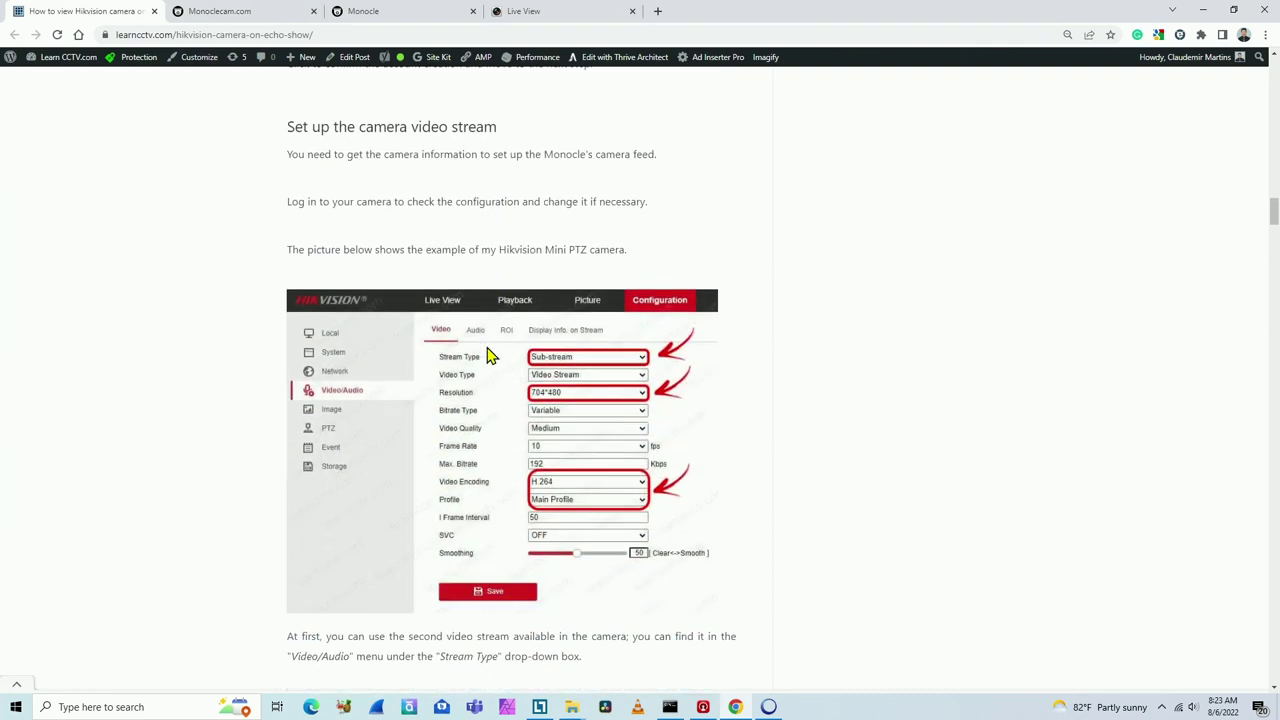
scroll(491, 357, down, 6)
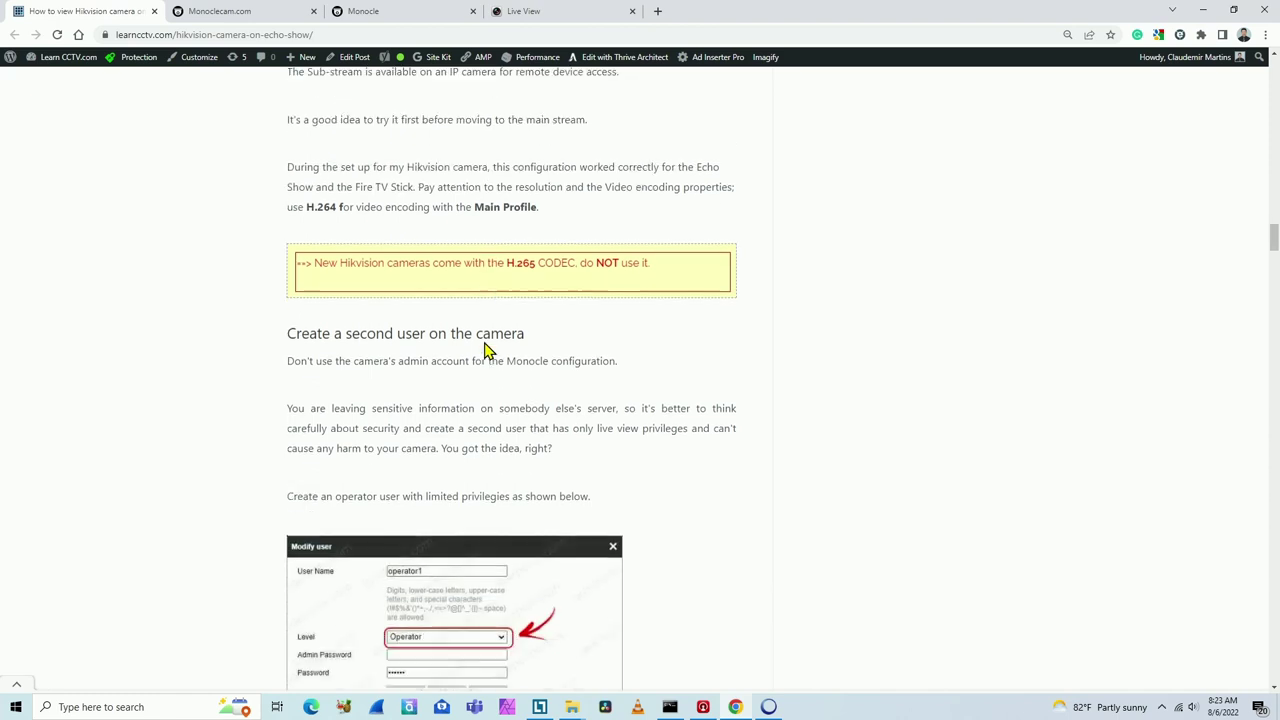
scroll(487, 350, down, 10)
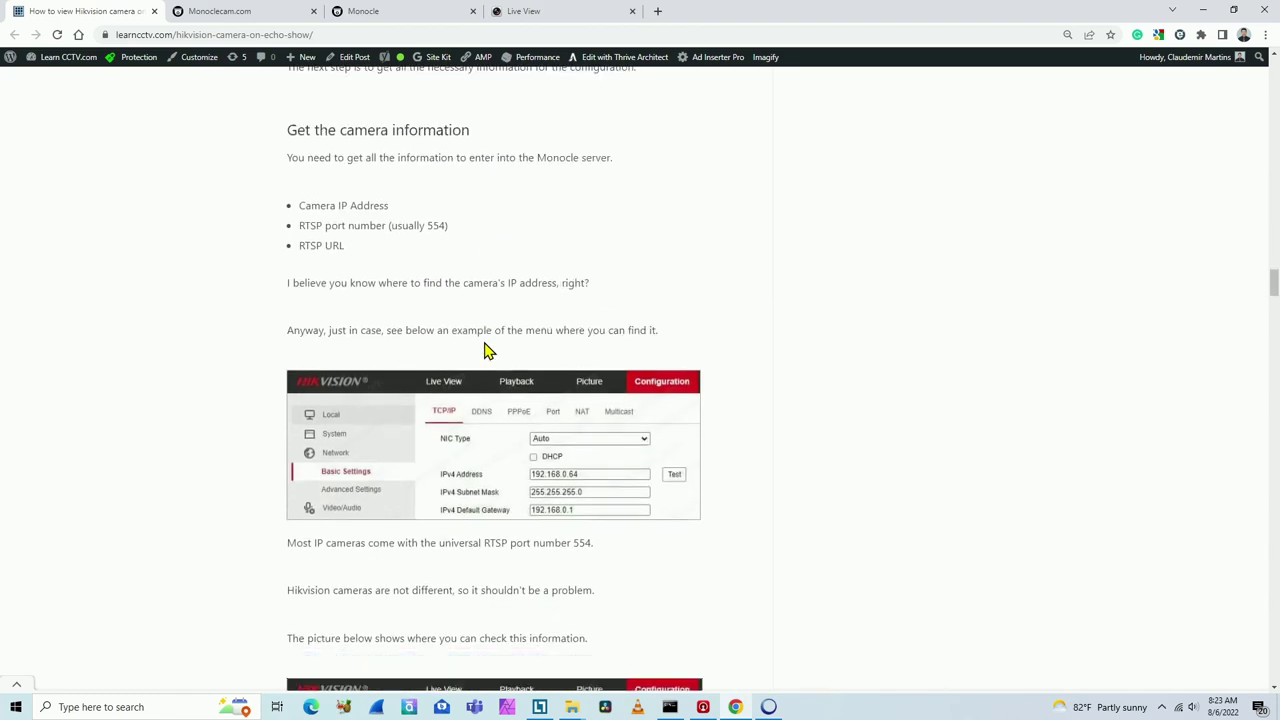
scroll(487, 350, down, 8)
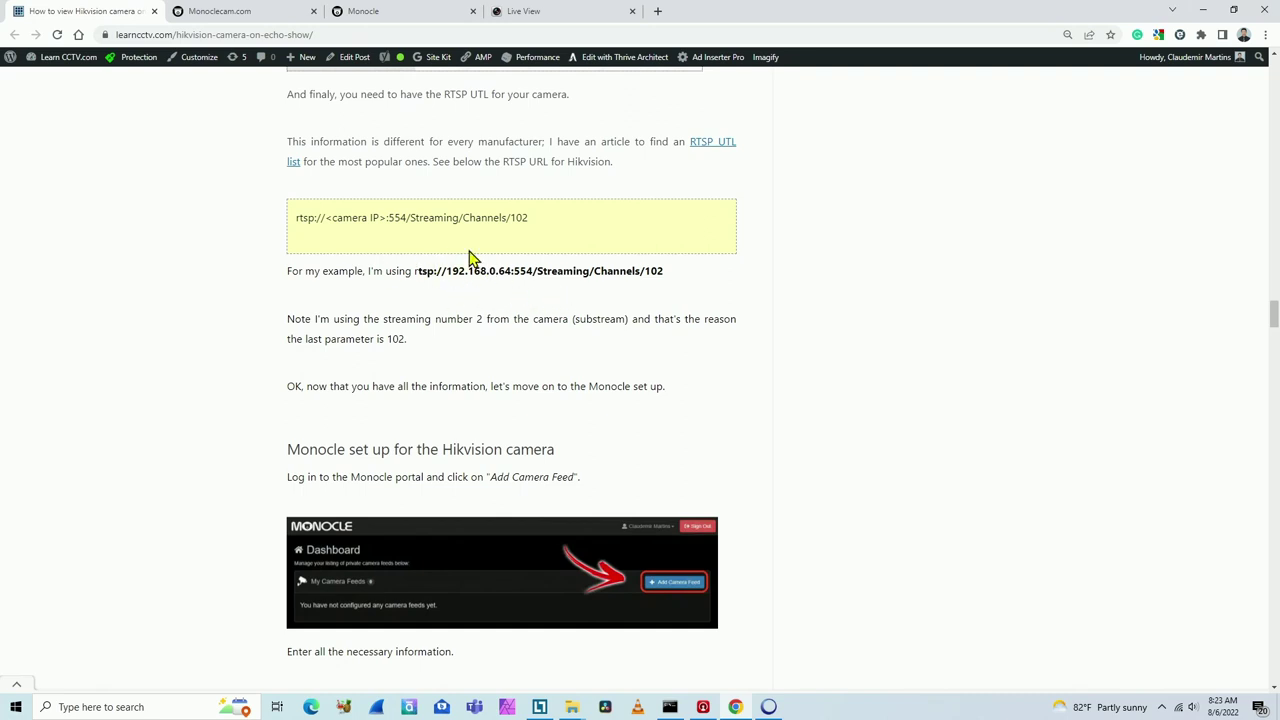
click(768, 707)
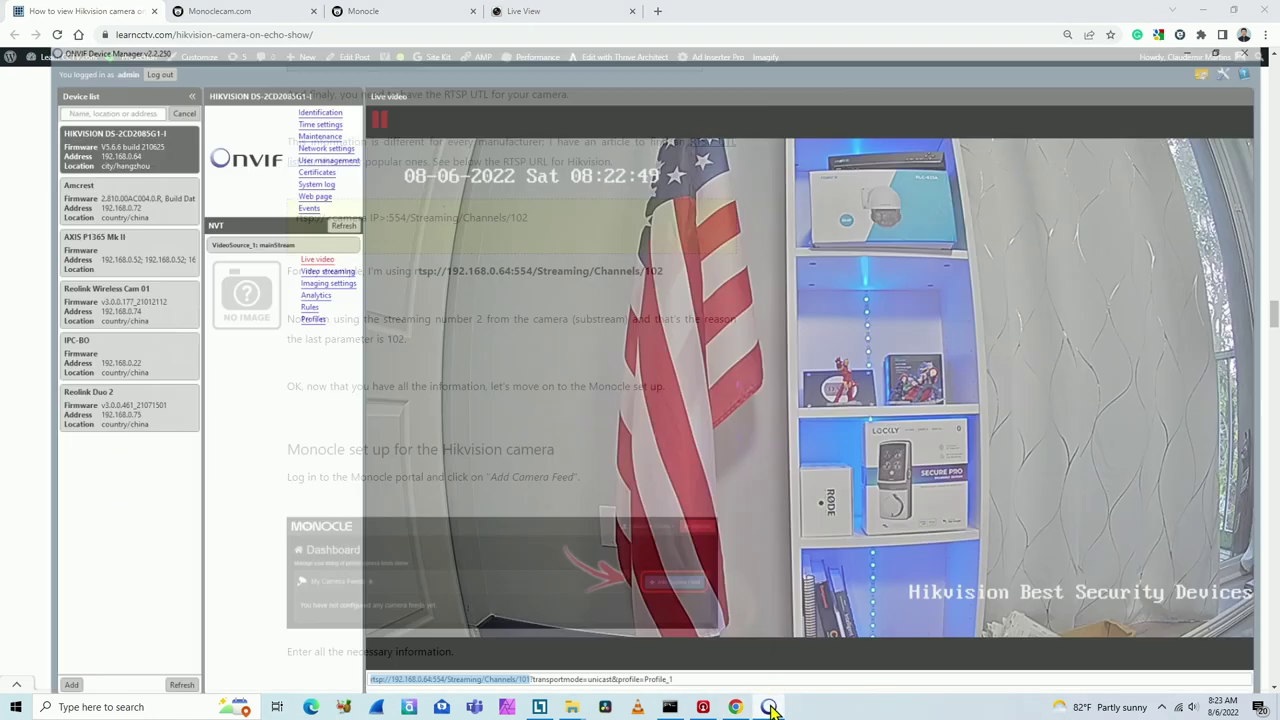
click(1201, 8)
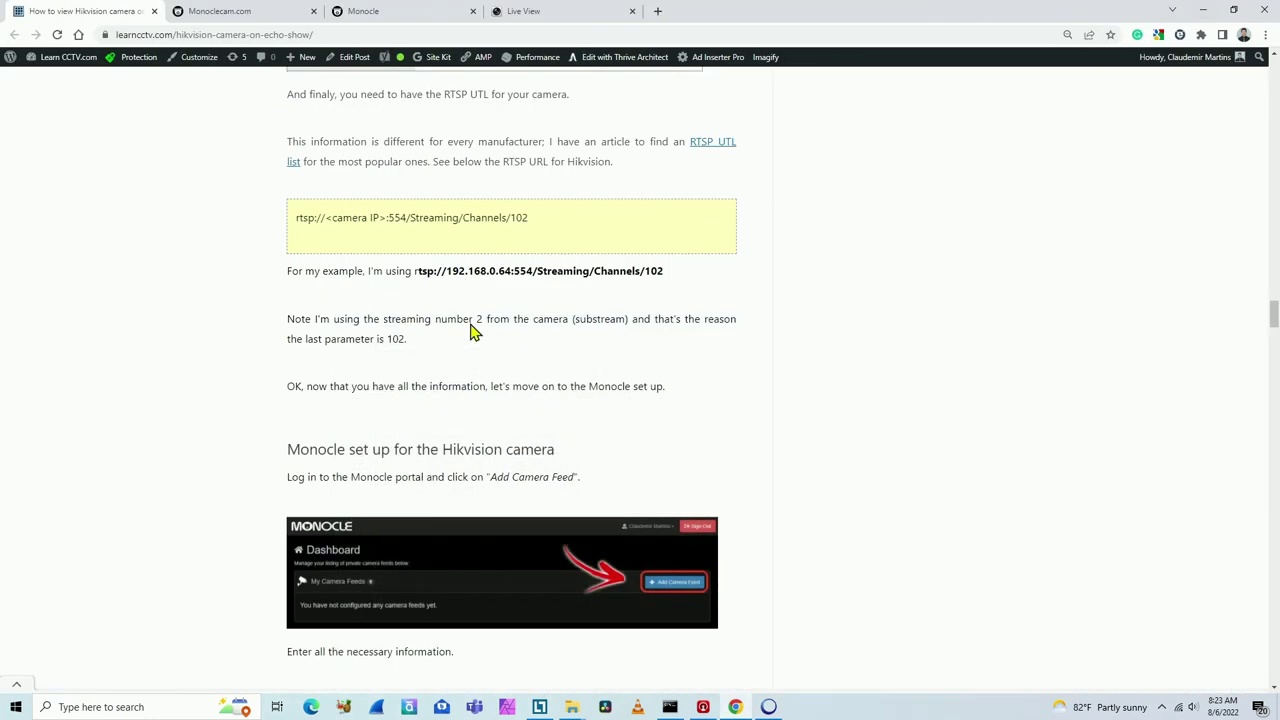
Start a new camera feed in the Monocle portal with name Hikvision, description My Camera, manufacturer Hikvison and model Hik
click(363, 10)
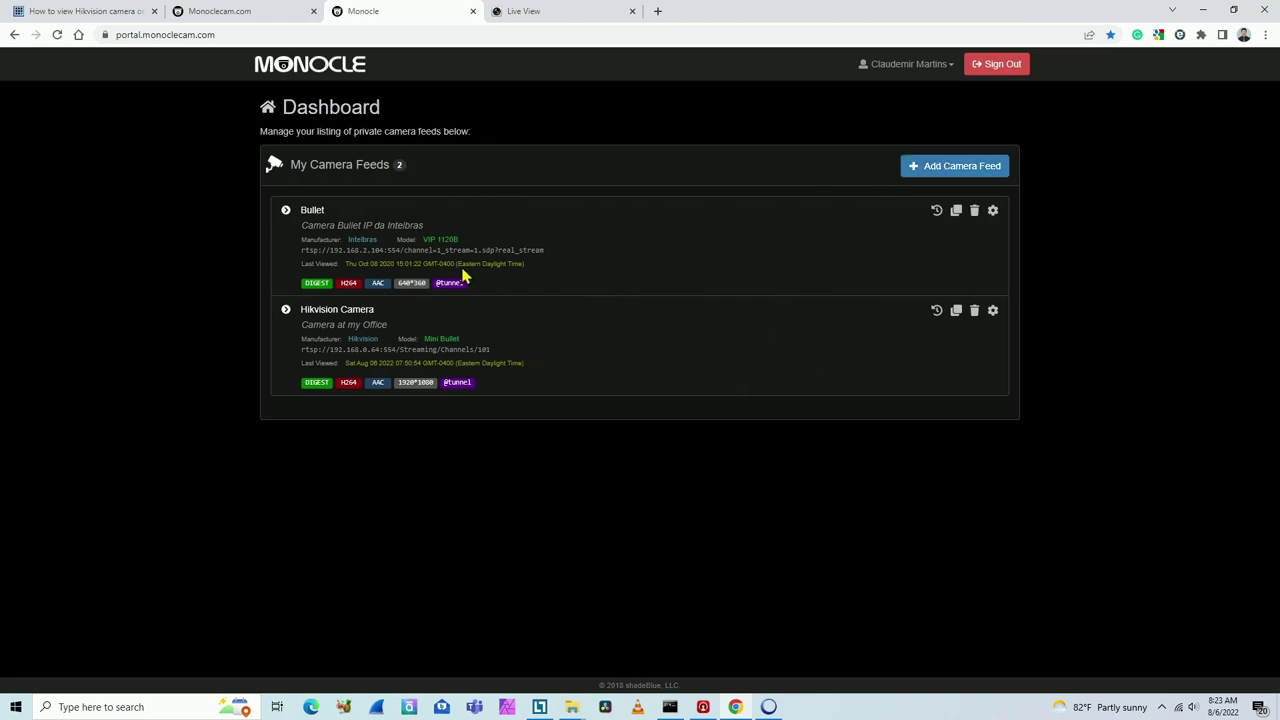
click(934, 170)
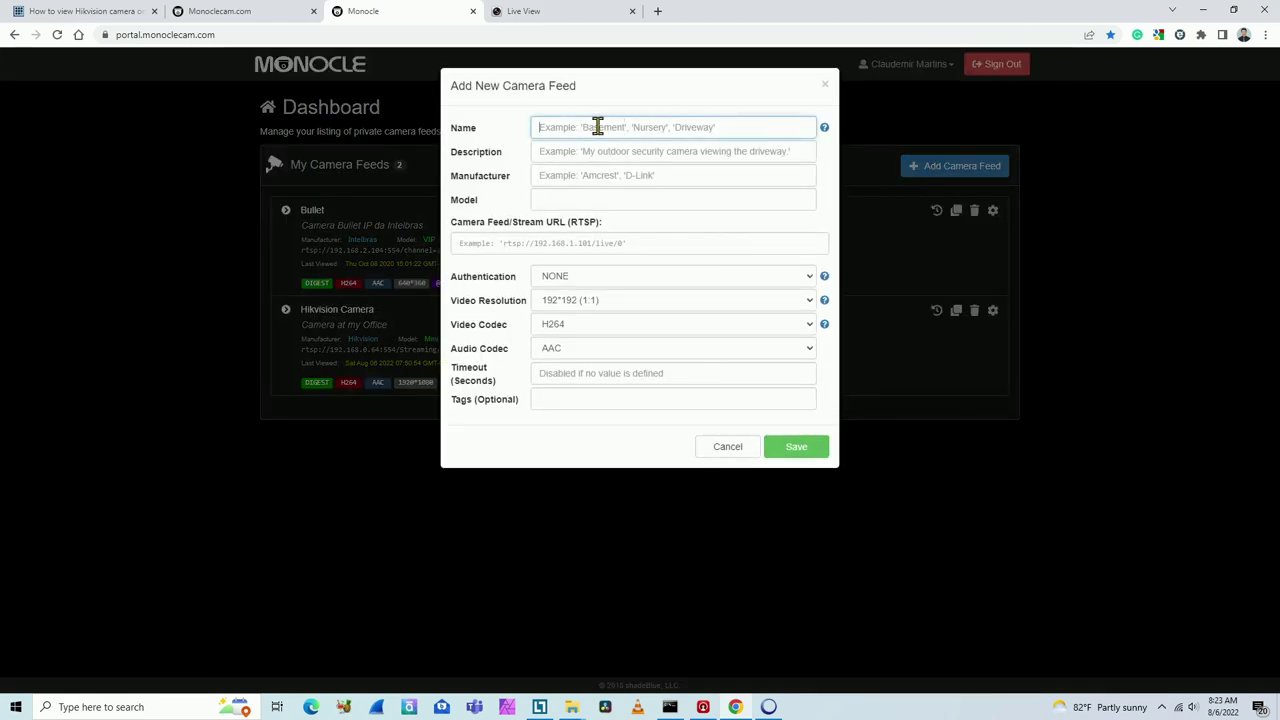
text(Hikvision)
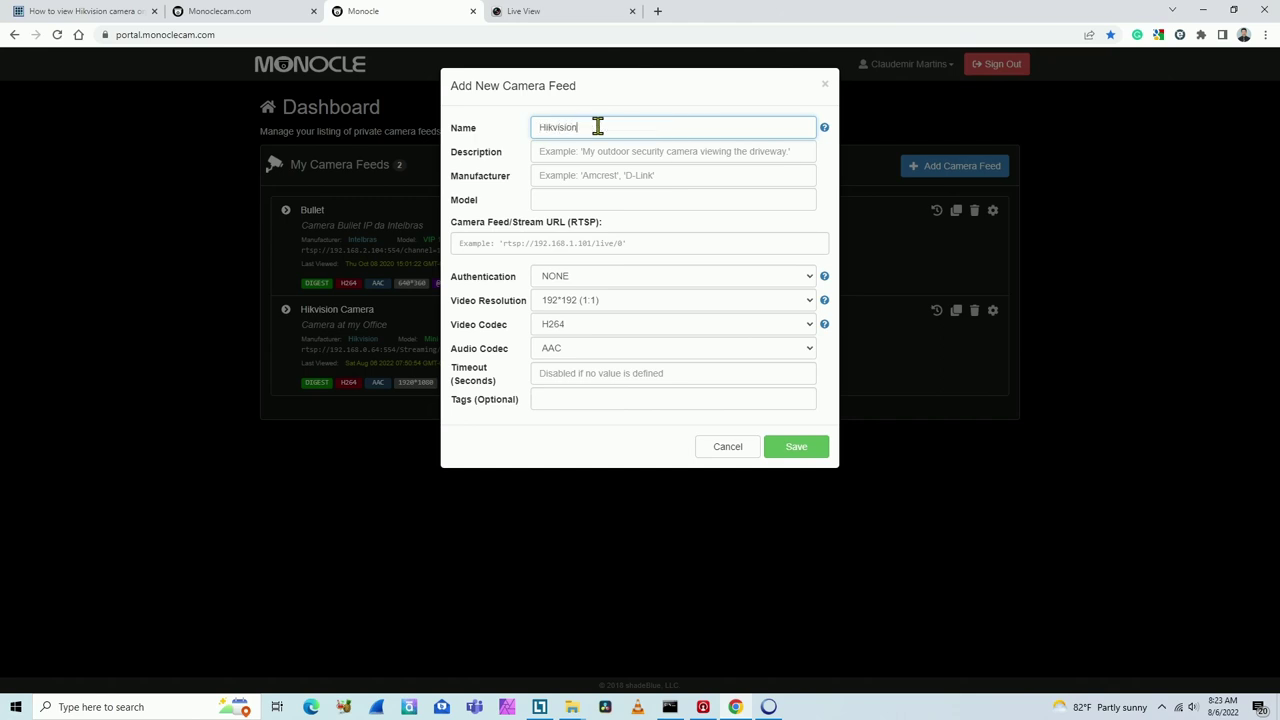
key(Tab)
text(M)
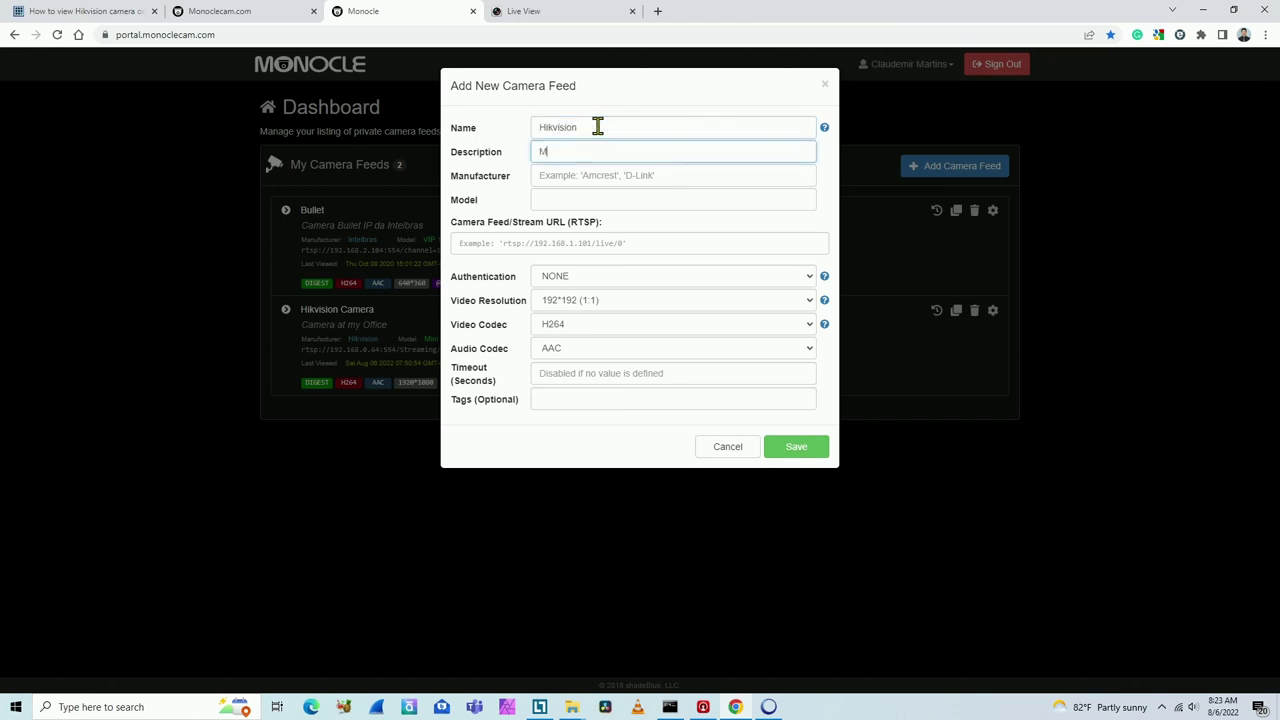
key(Tab)
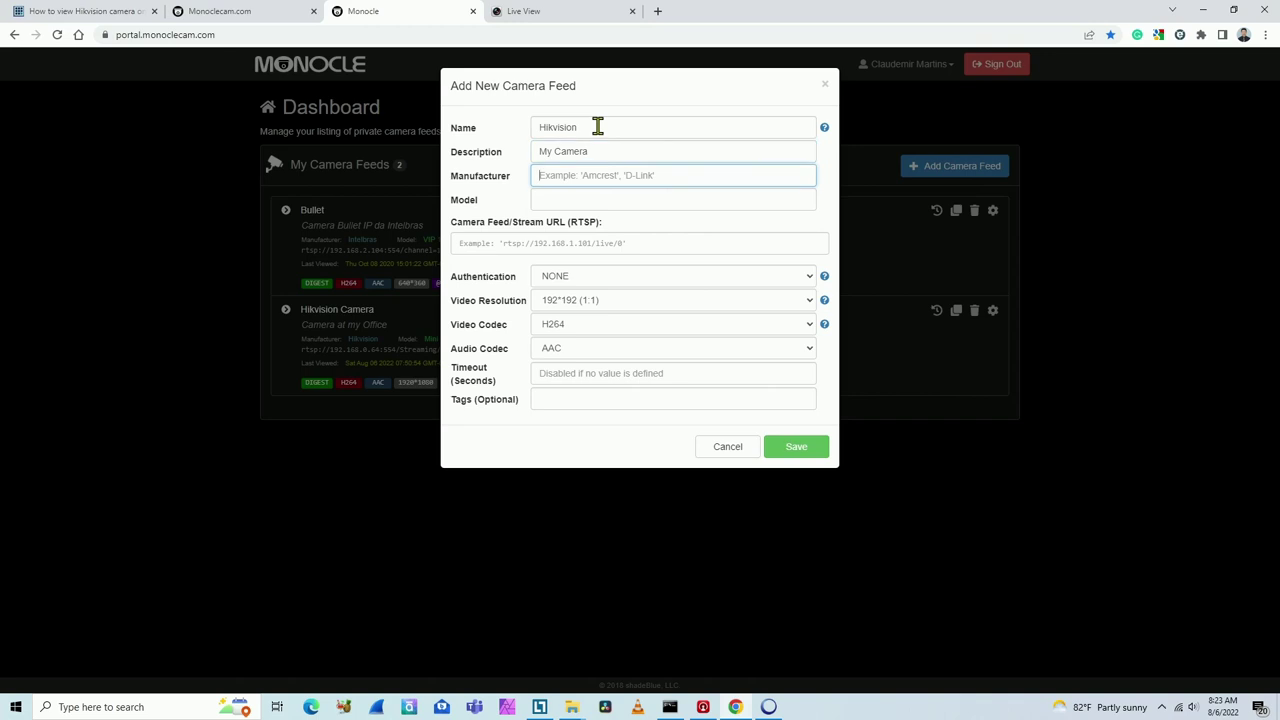
text(Huik)
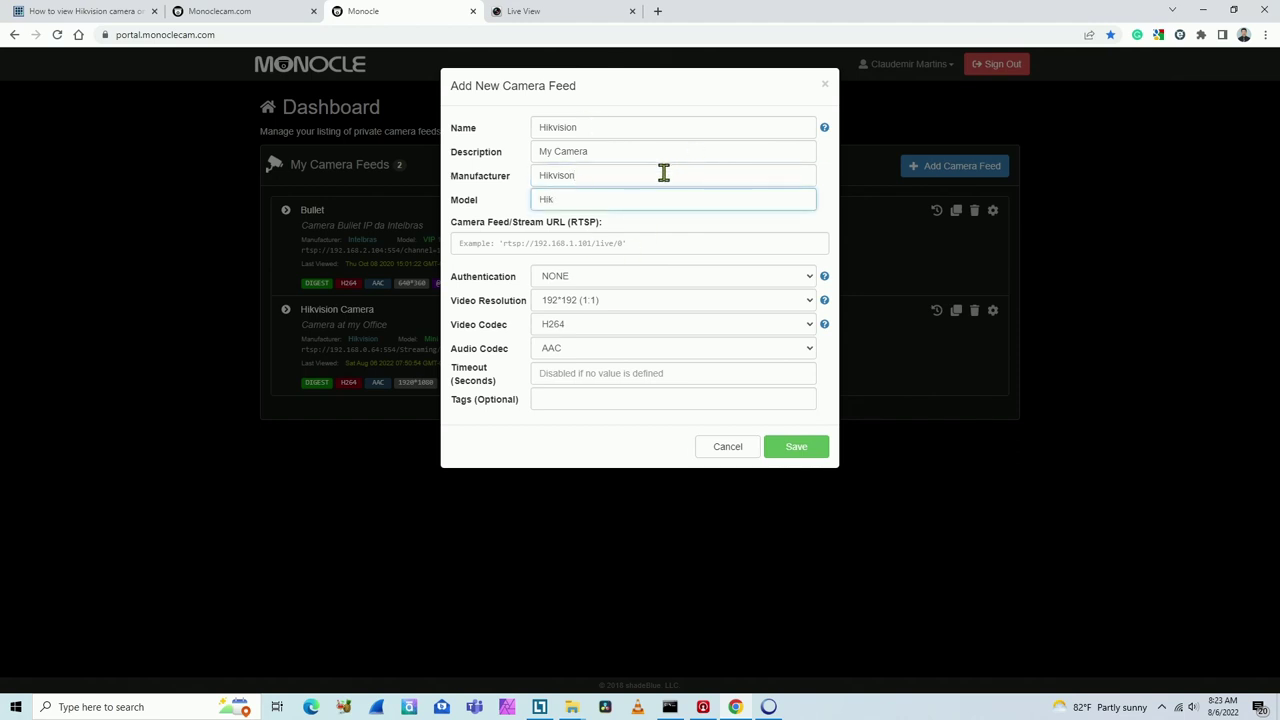
Paste the copied address rtsp://192.168.0.64:554/Streaming/Channels/101 as the new feed's stream URL
click(586, 243)
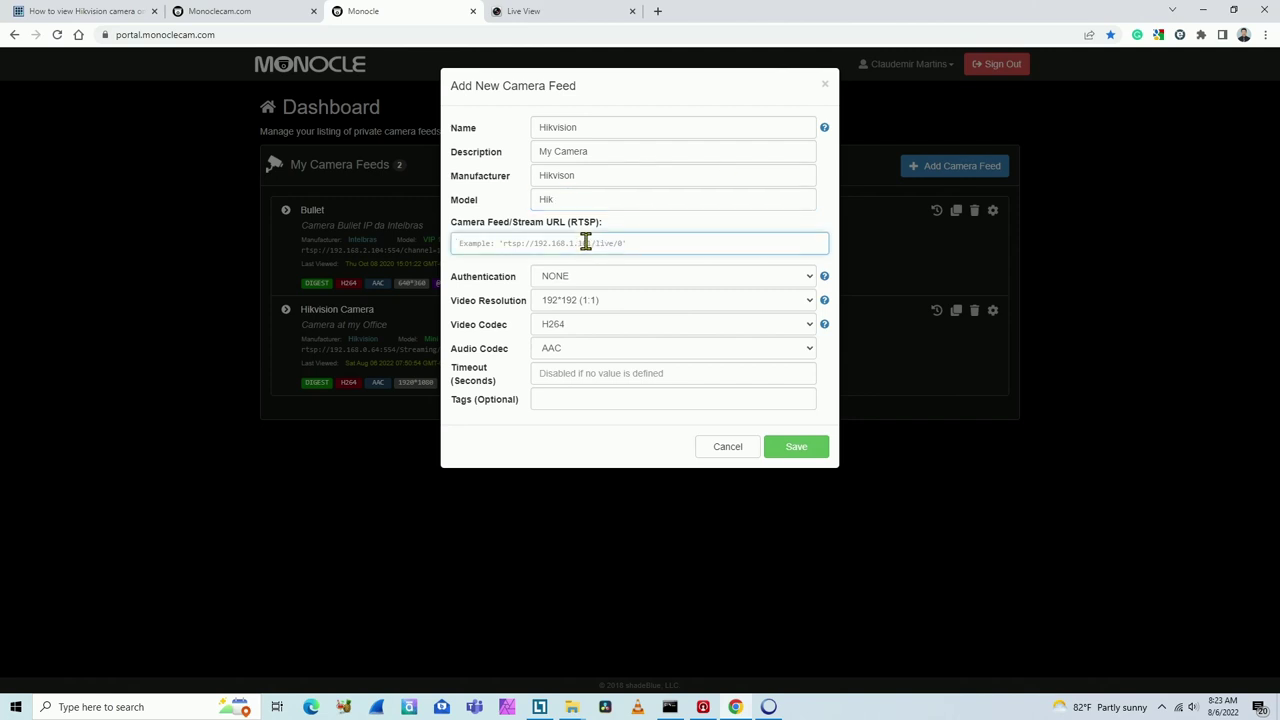
right_click(586, 243)
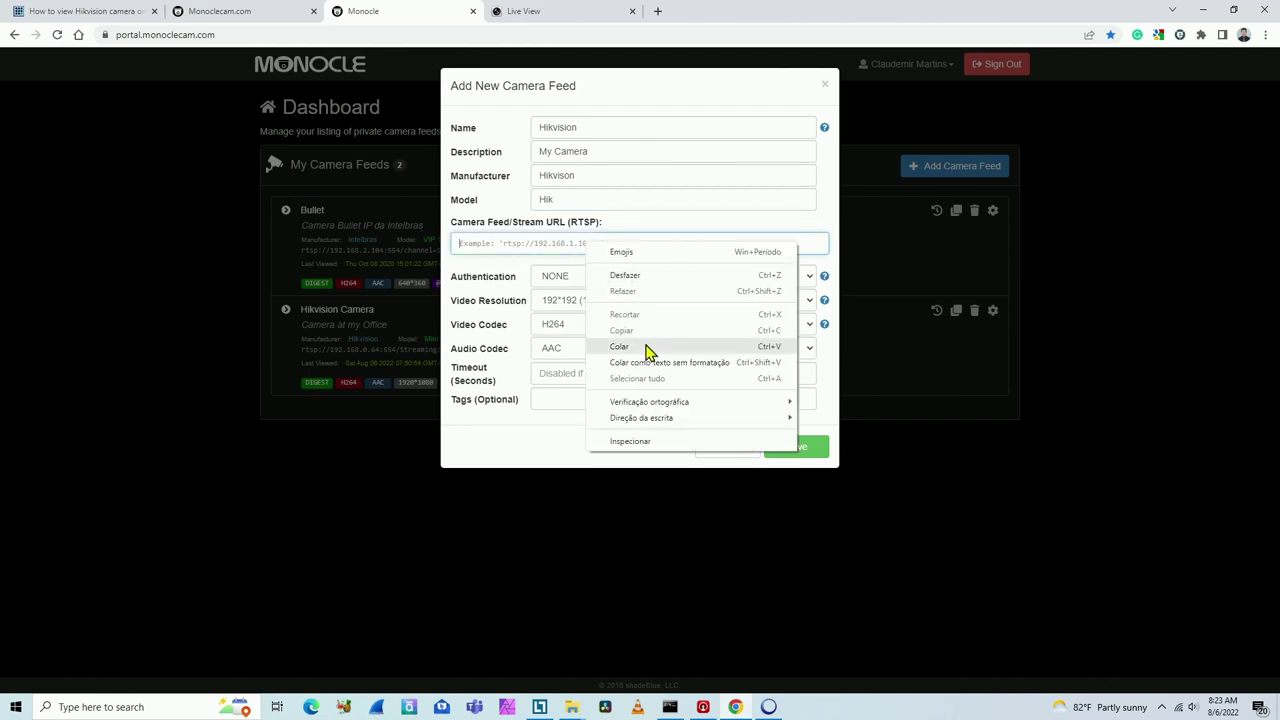
click(648, 347)
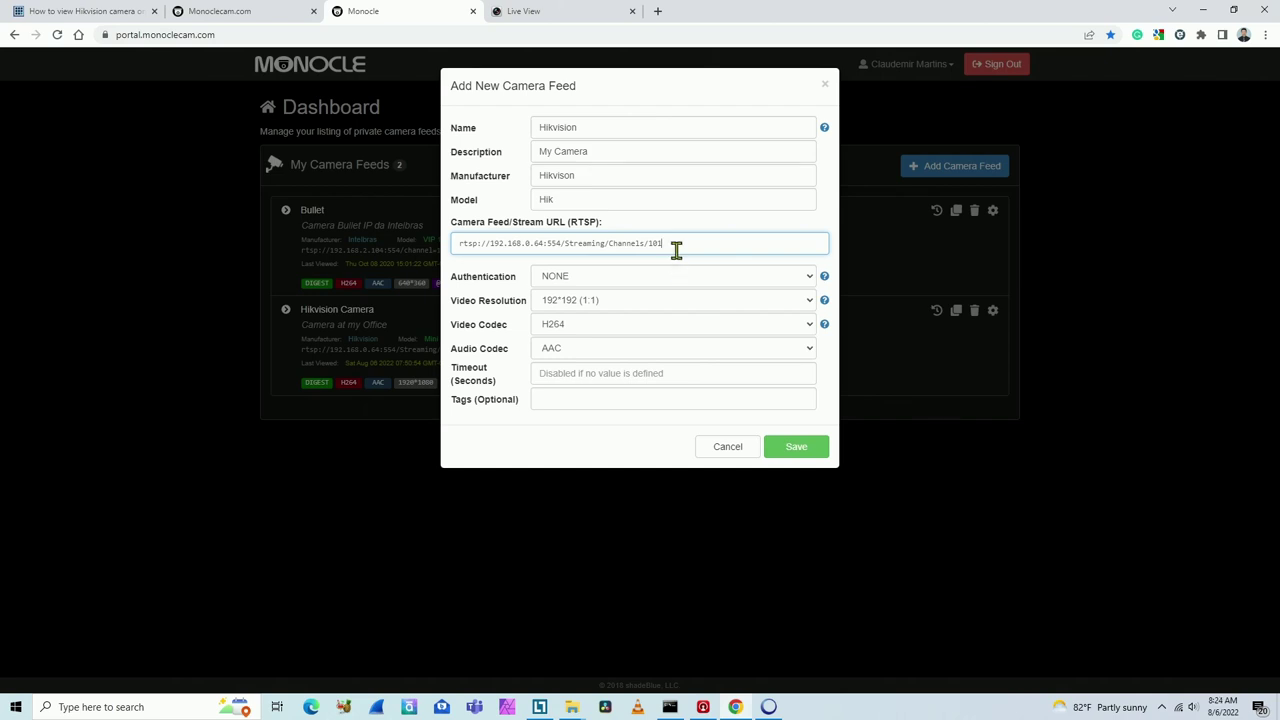
Set the feed's authentication to DIGEST and enter the camera account's username and password
click(651, 277)
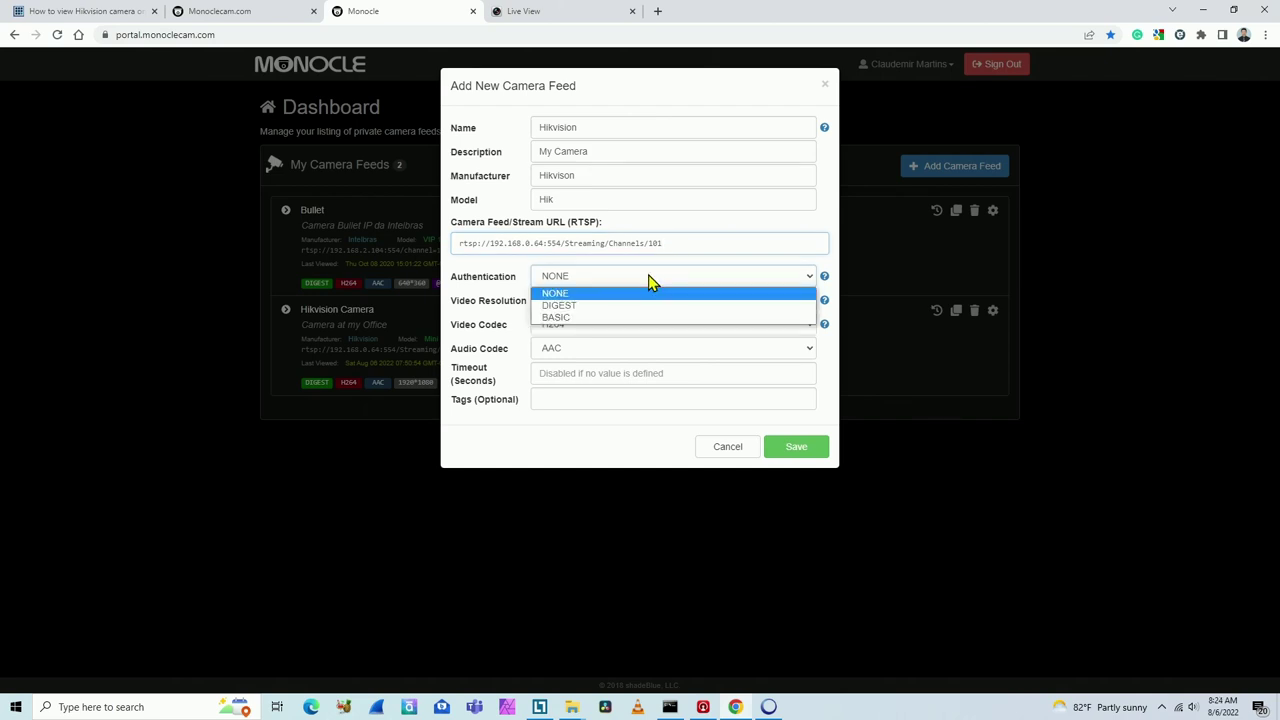
click(592, 306)
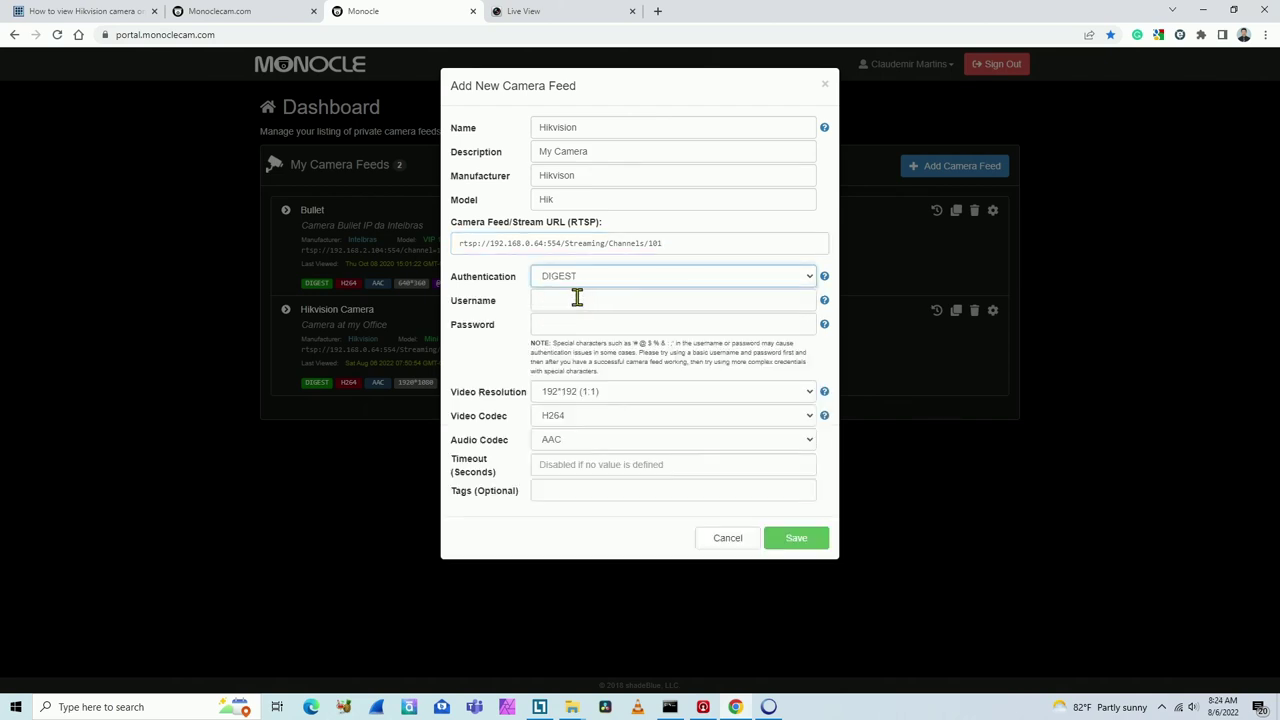
click(577, 299)
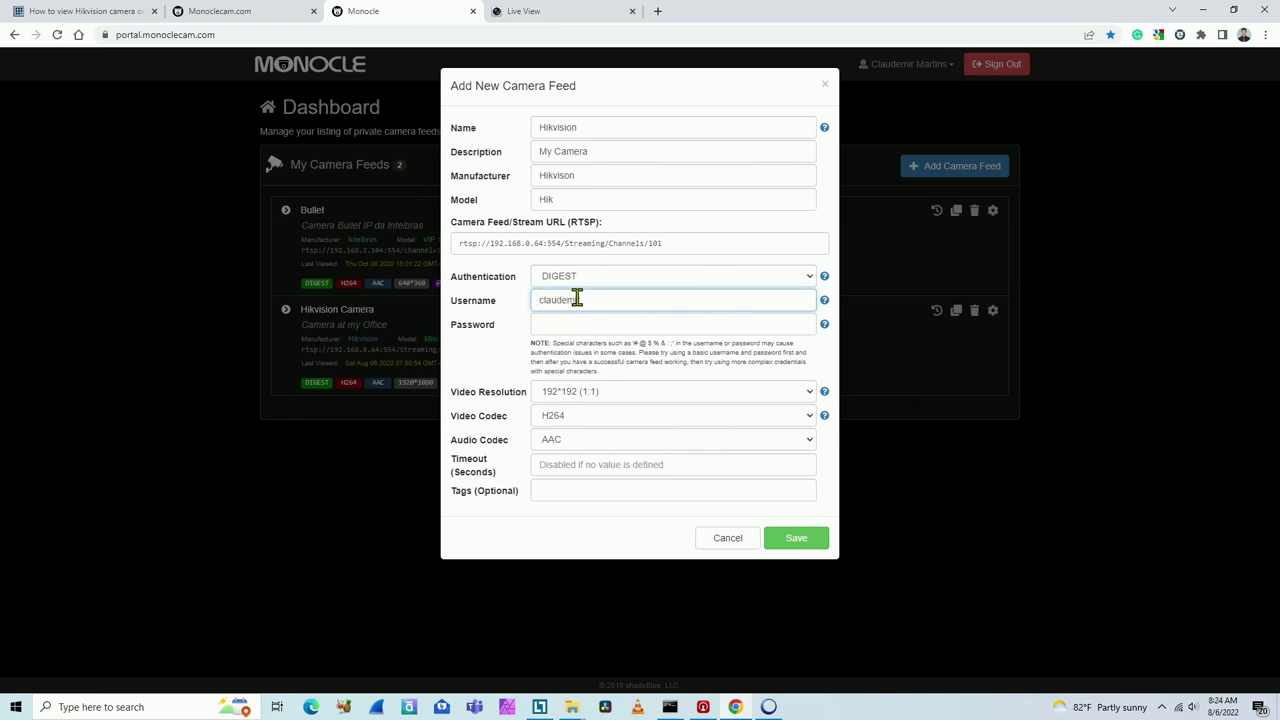
click(626, 330)
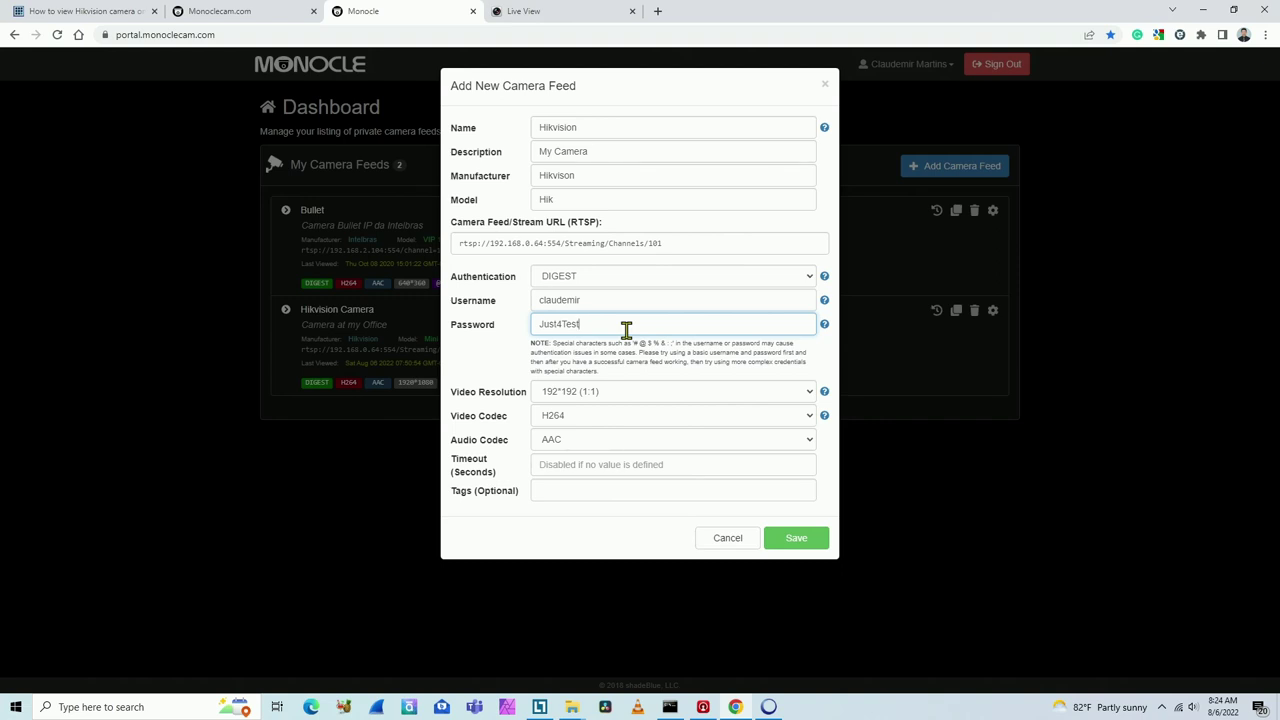
click(657, 401)
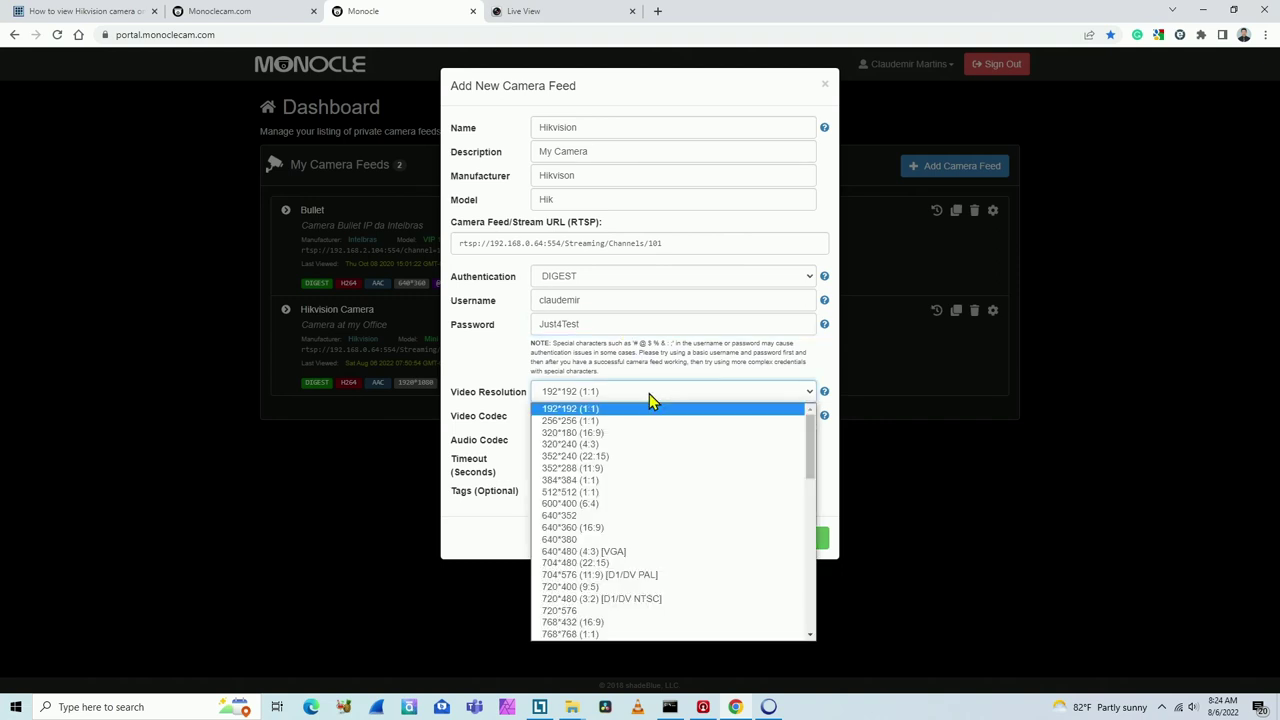
scroll(666, 509, down, 6)
scroll(680, 535, down, 3)
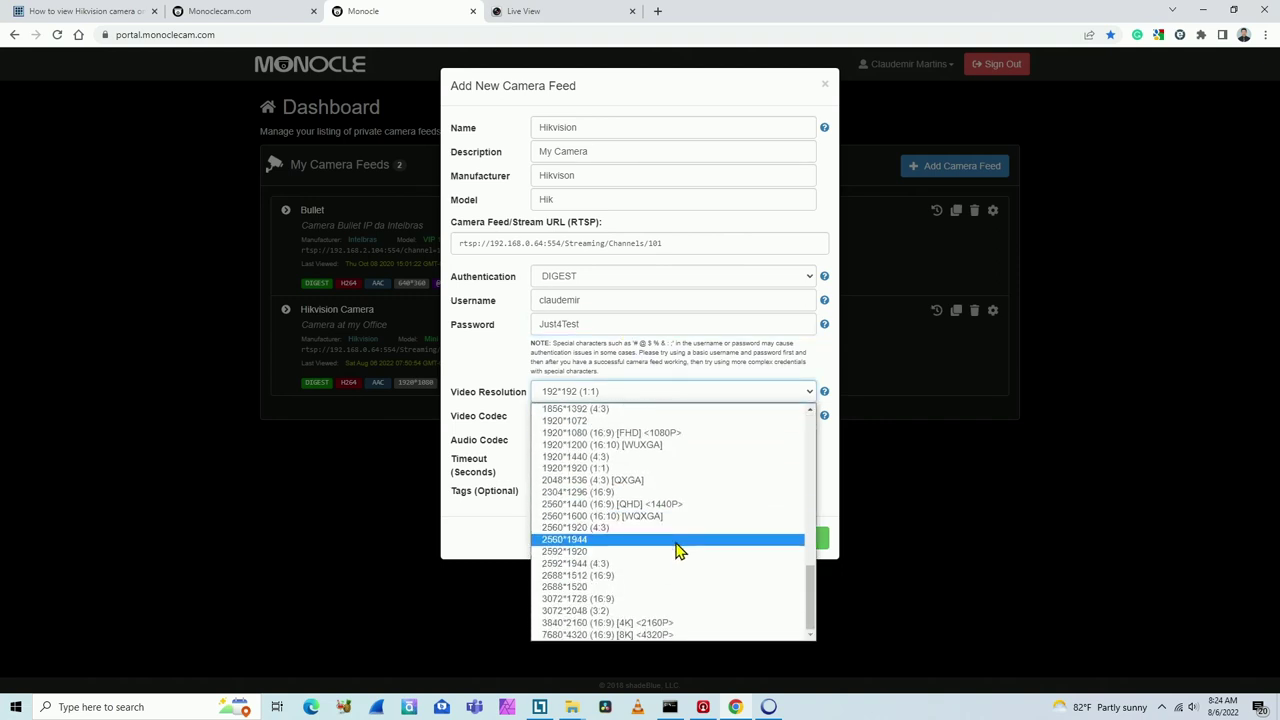
click(610, 434)
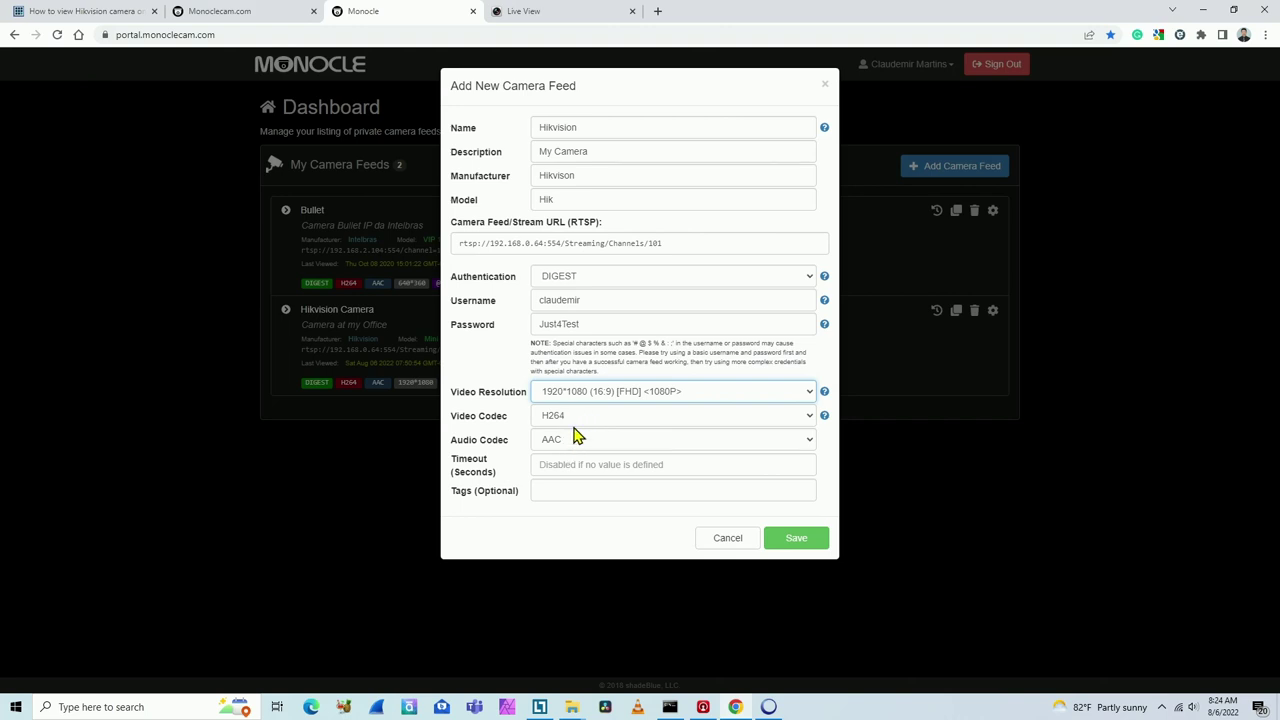
click(583, 490)
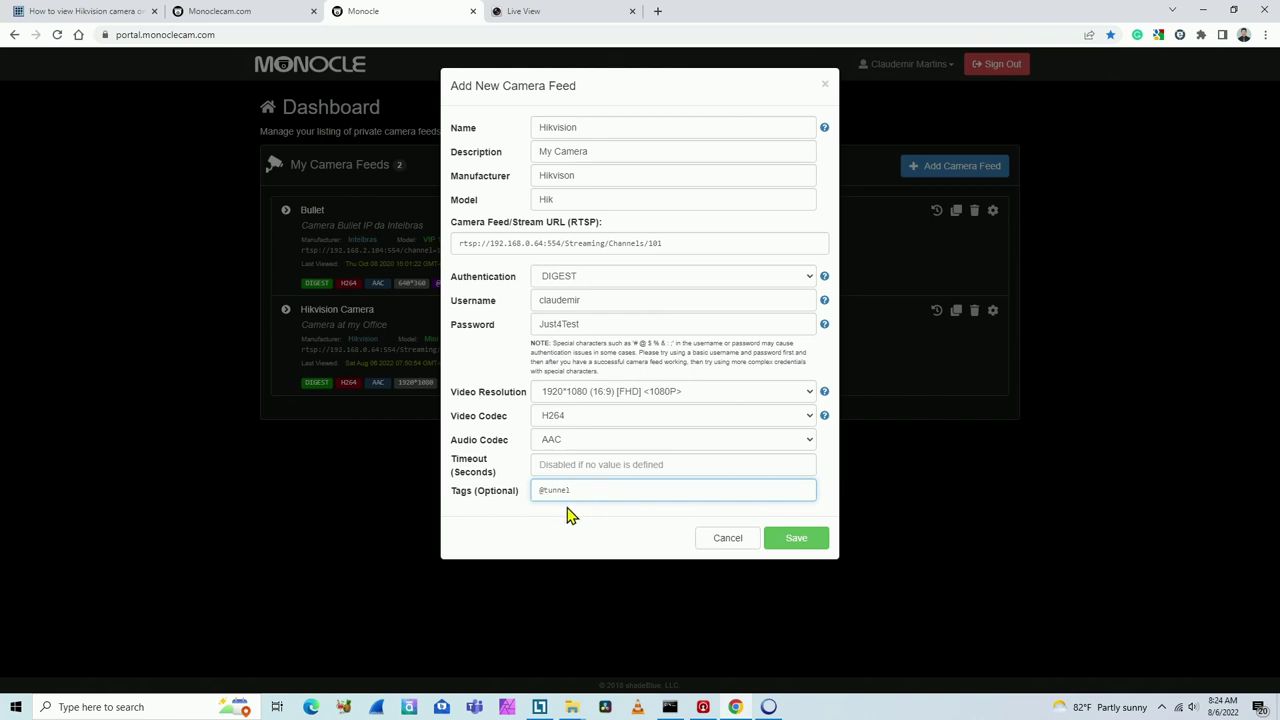
click(789, 542)
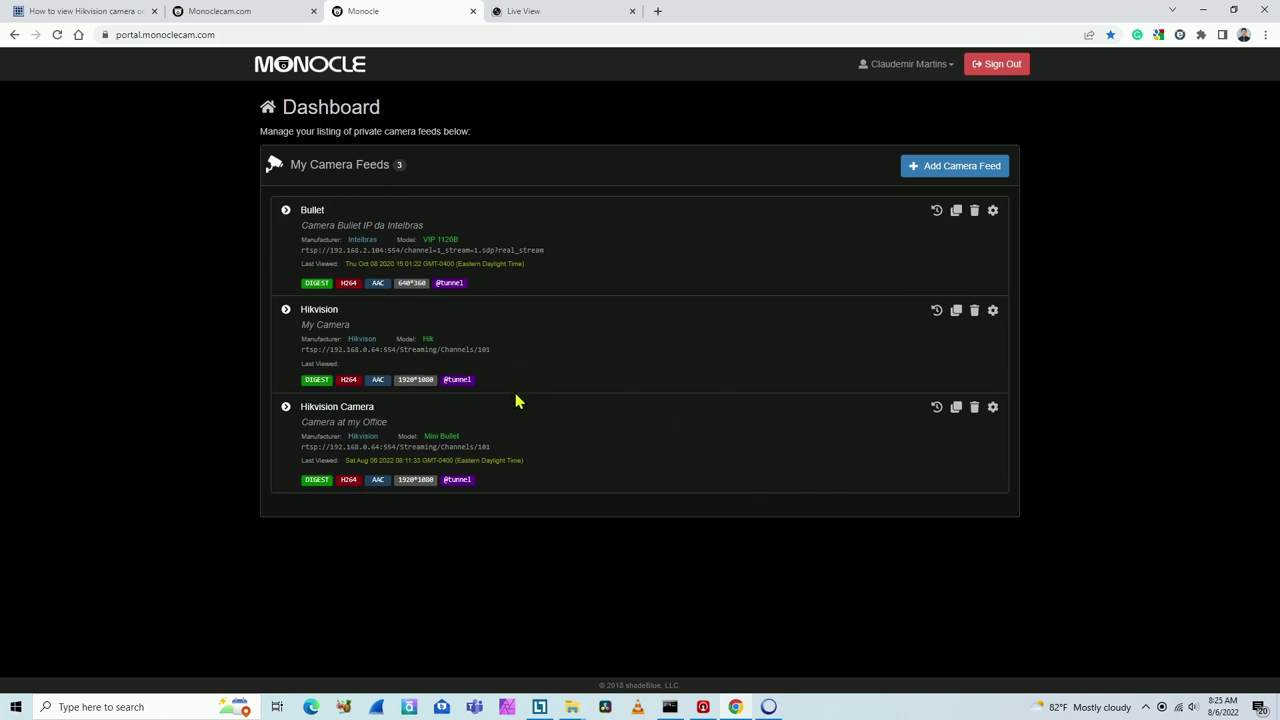
Delete the Hikvision feed described as My Camera from the camera feeds permanently
click(974, 313)
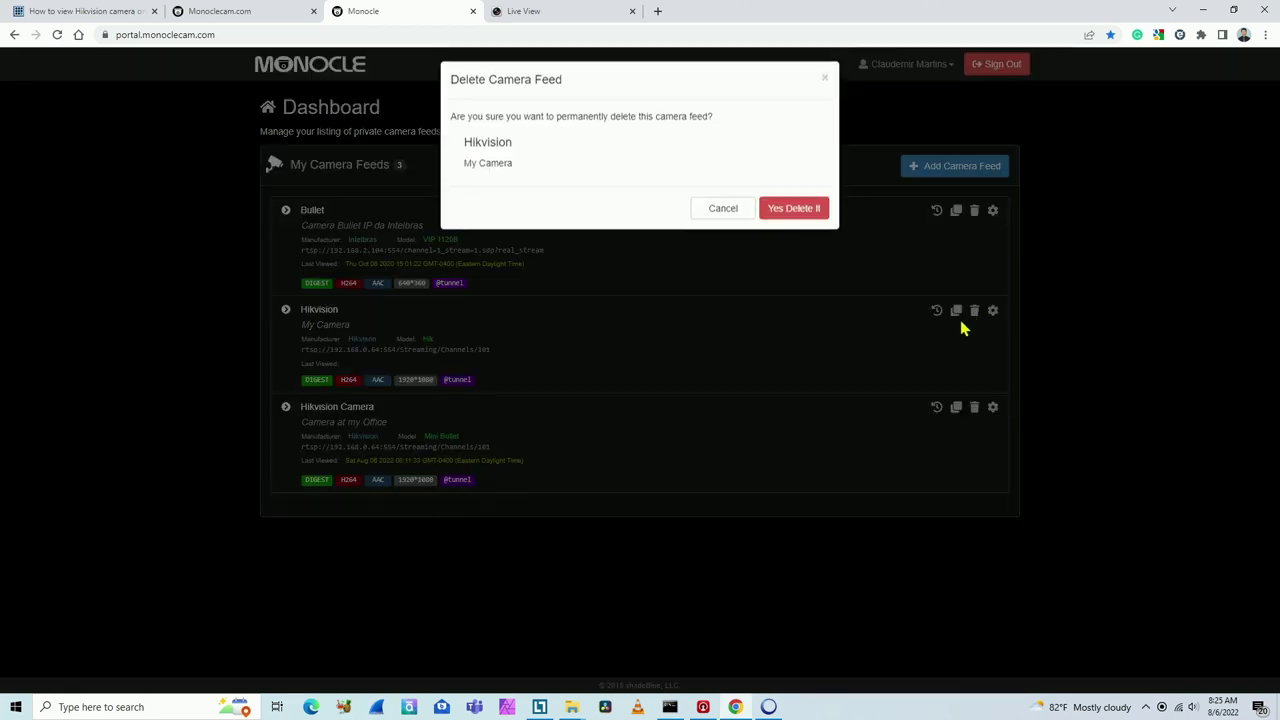
click(792, 212)
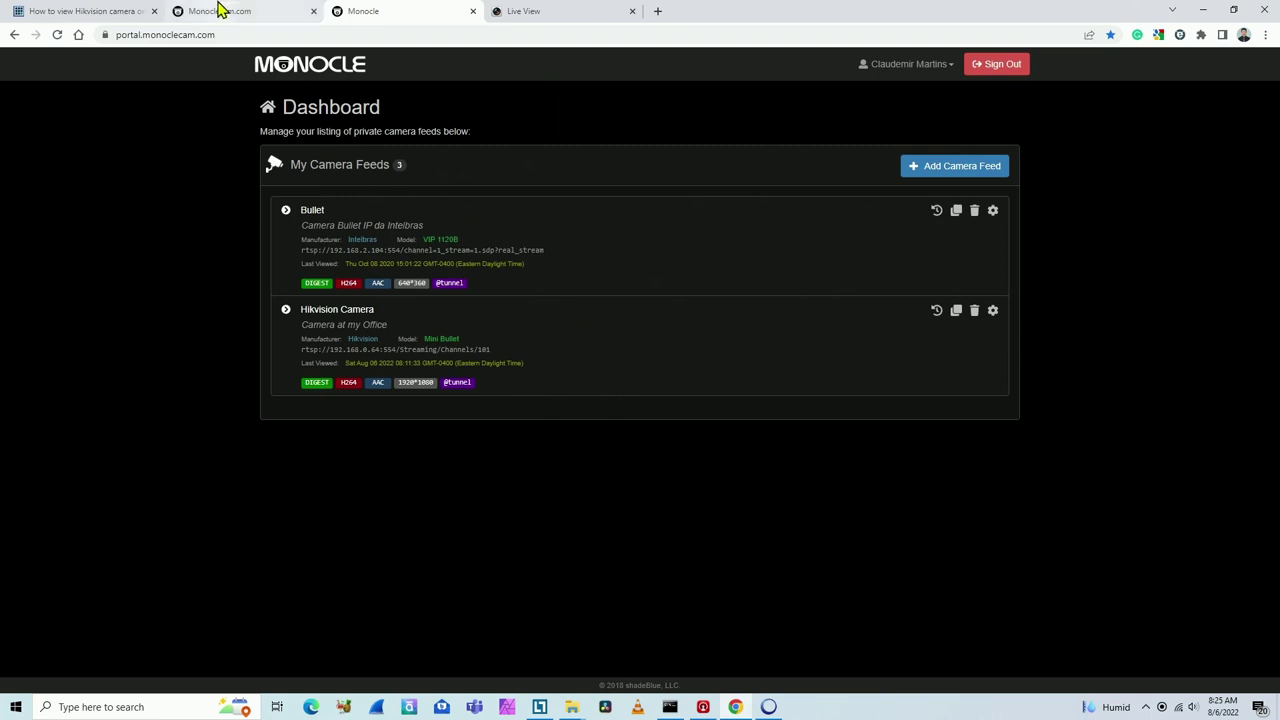
Review the article's instructions on the Monocle feed, the Alexa skill and the tunnel gateway, down to the Monocle Gateway Service download section
click(217, 11)
click(113, 10)
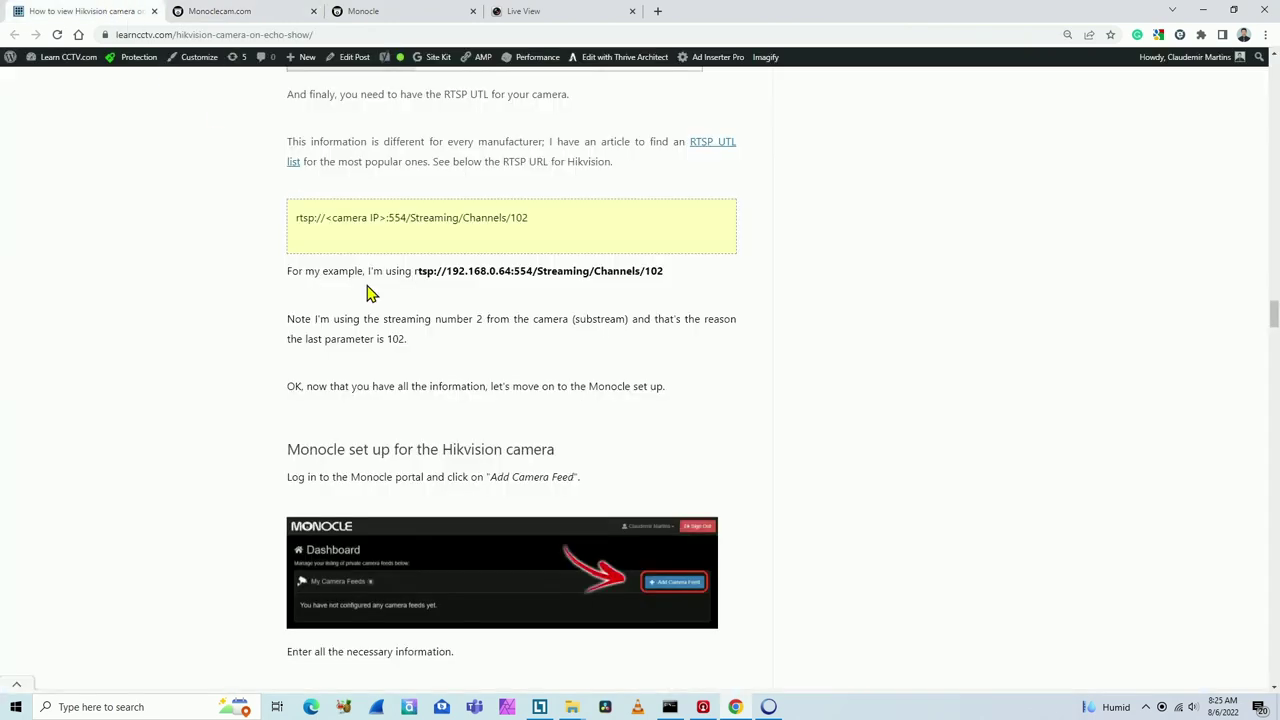
scroll(368, 289, down, 5)
scroll(368, 289, down, 7)
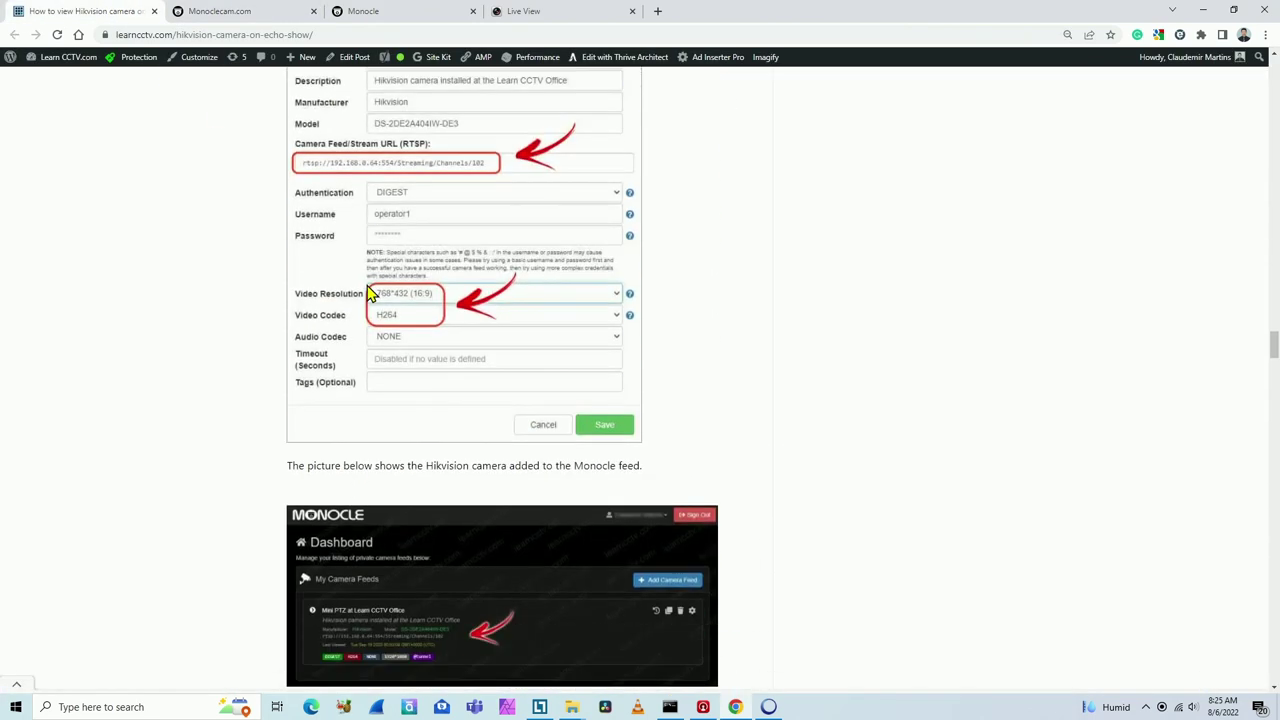
scroll(366, 291, down, 13)
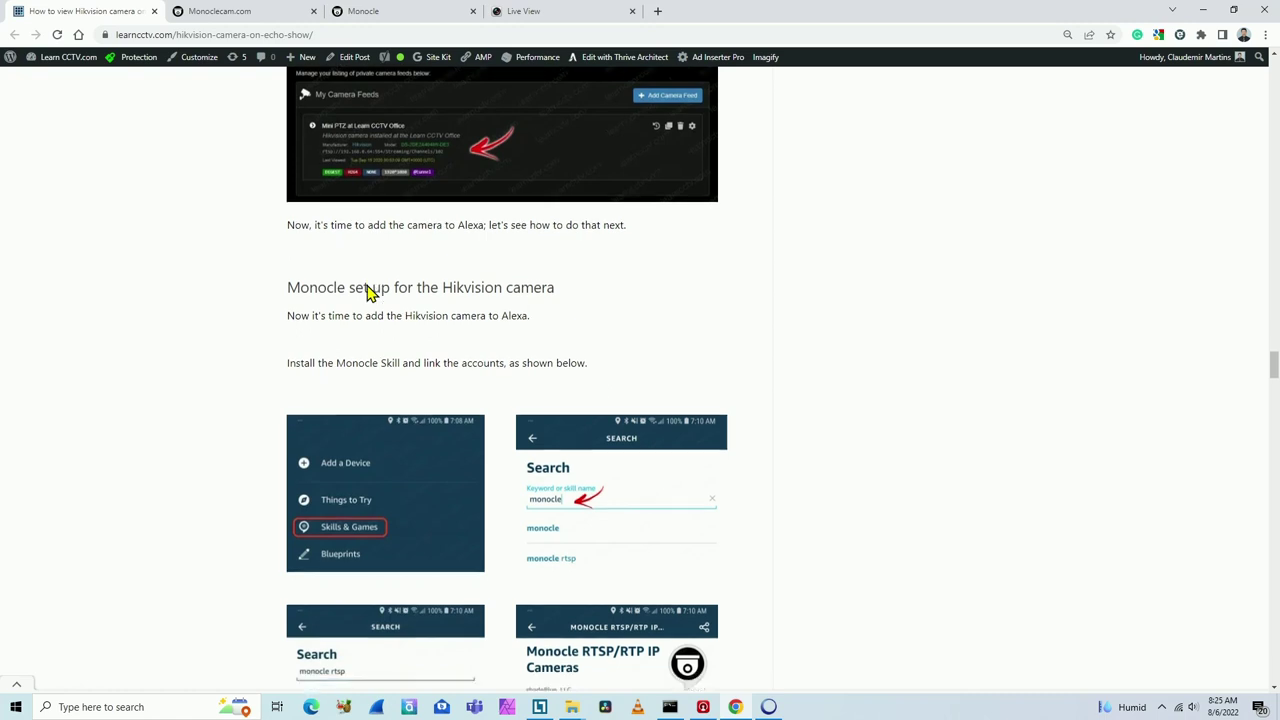
scroll(435, 368, down, 11)
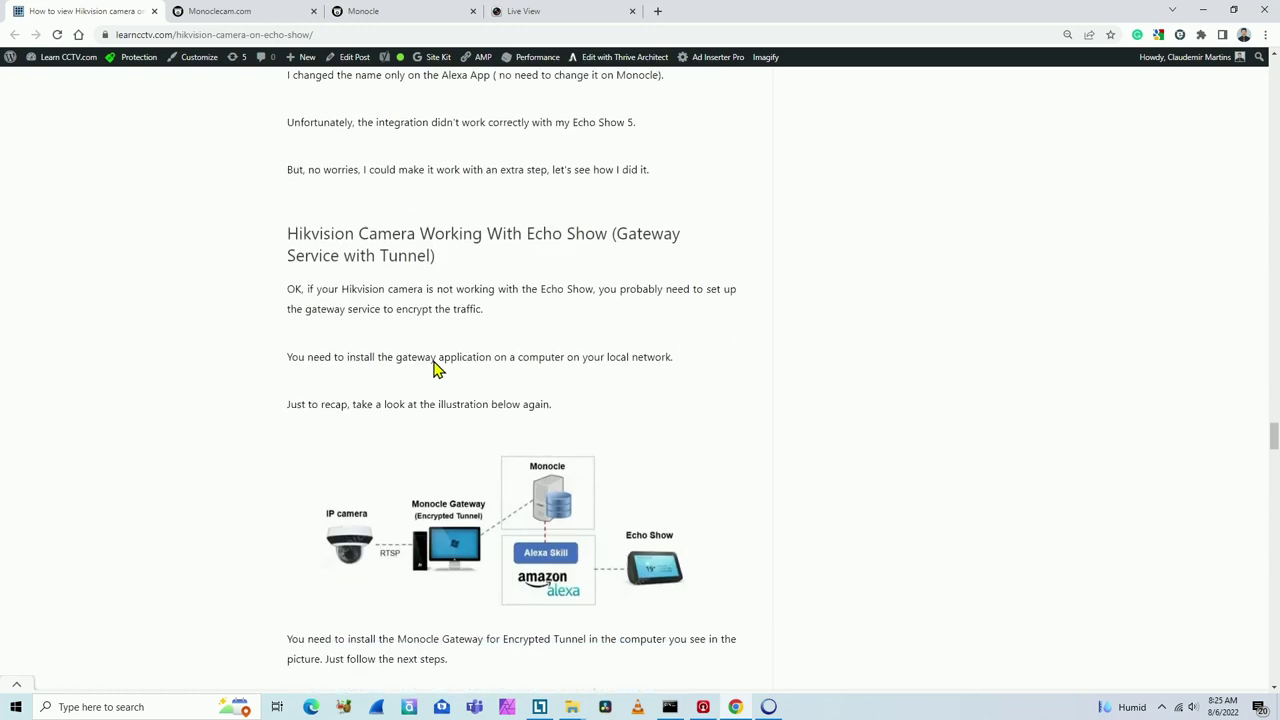
scroll(435, 368, down, 5)
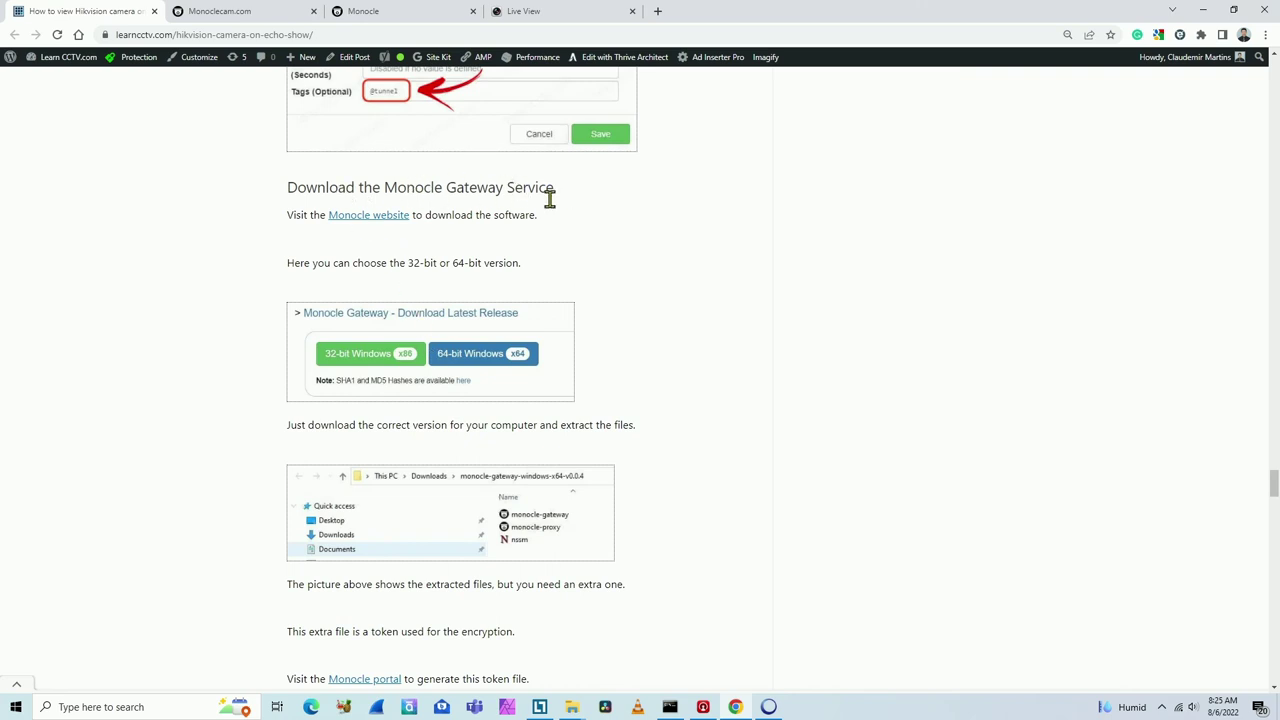
Download the 64-bit Windows Monocle Gateway from the Monocle website and extract the archive into its own folder in Downloads
click(366, 219)
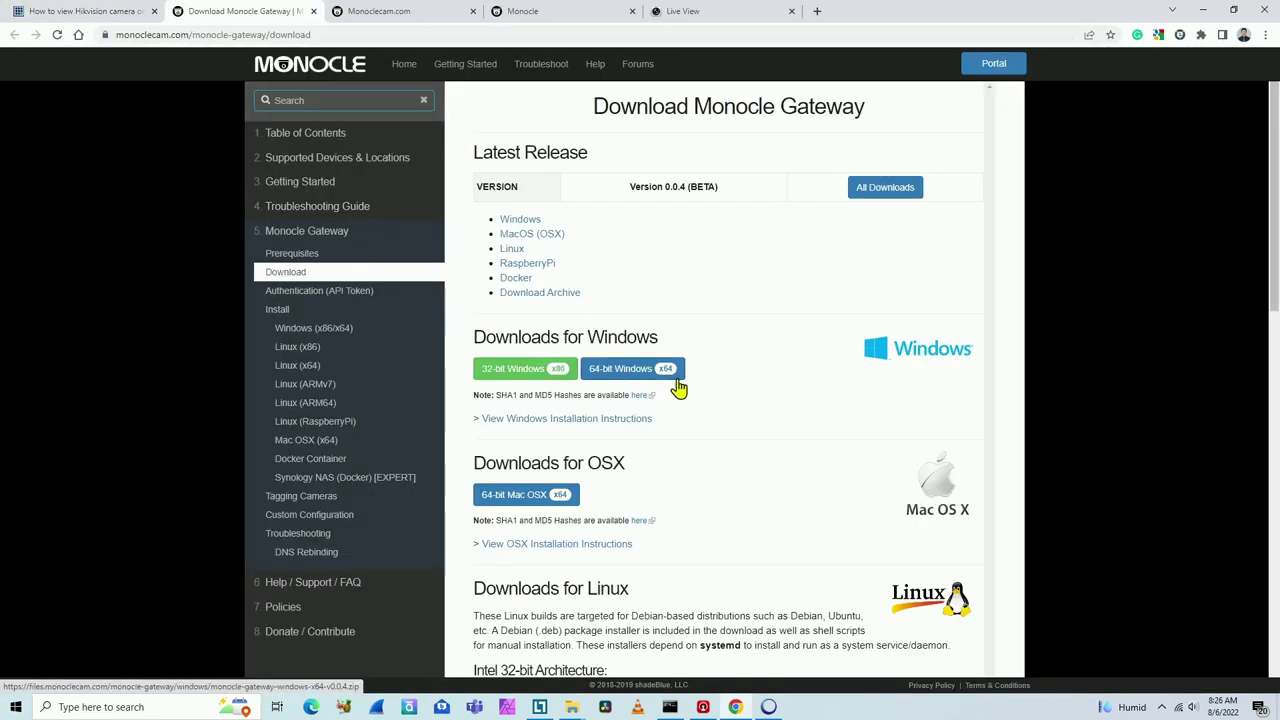
click(617, 381)
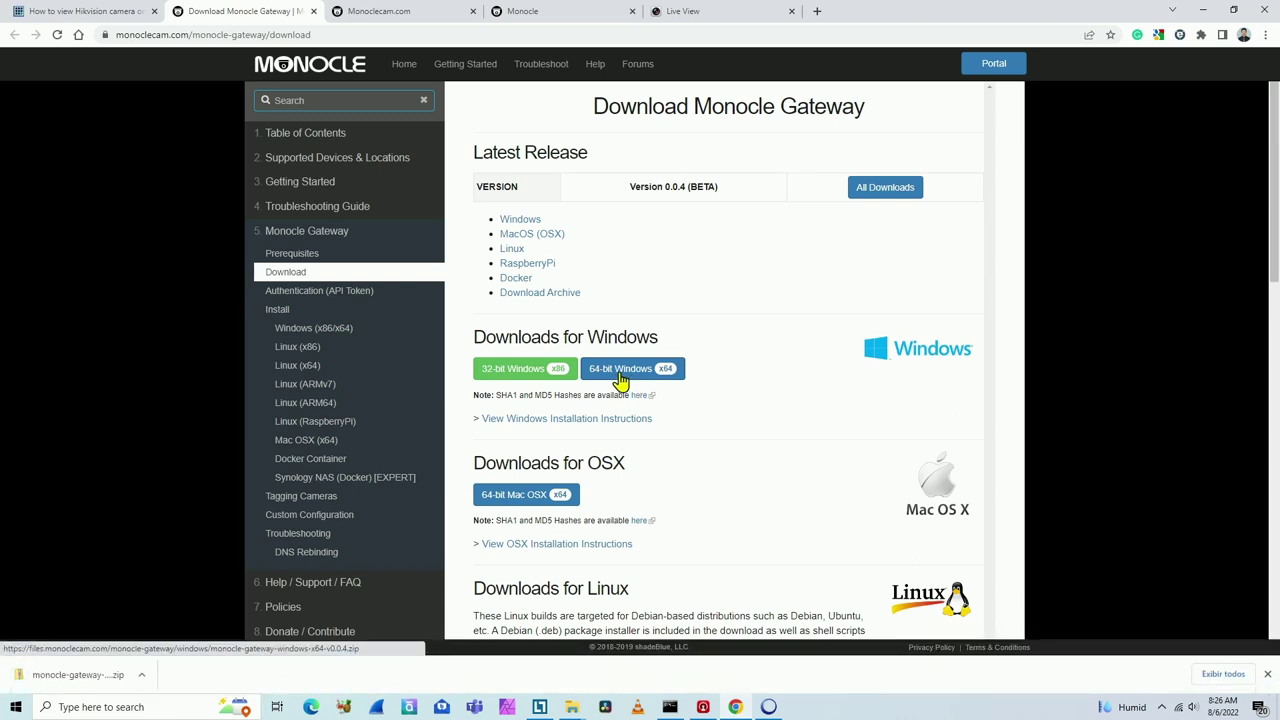
click(84, 686)
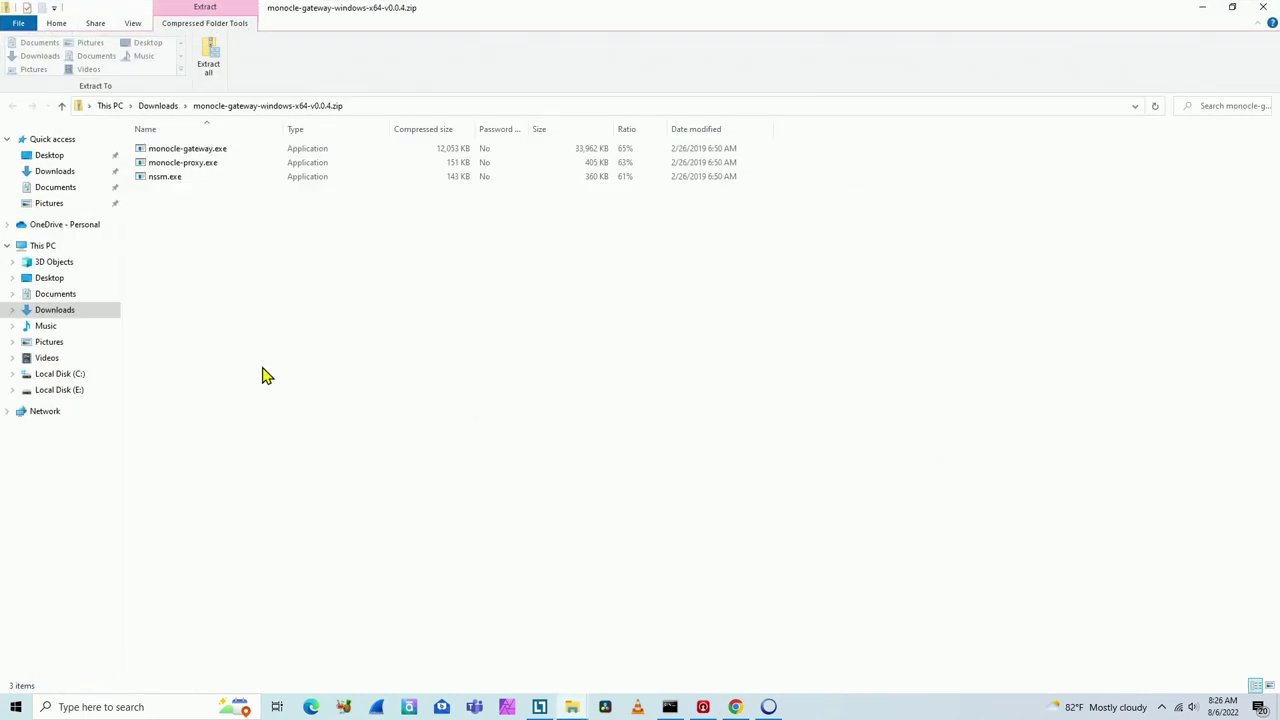
click(209, 68)
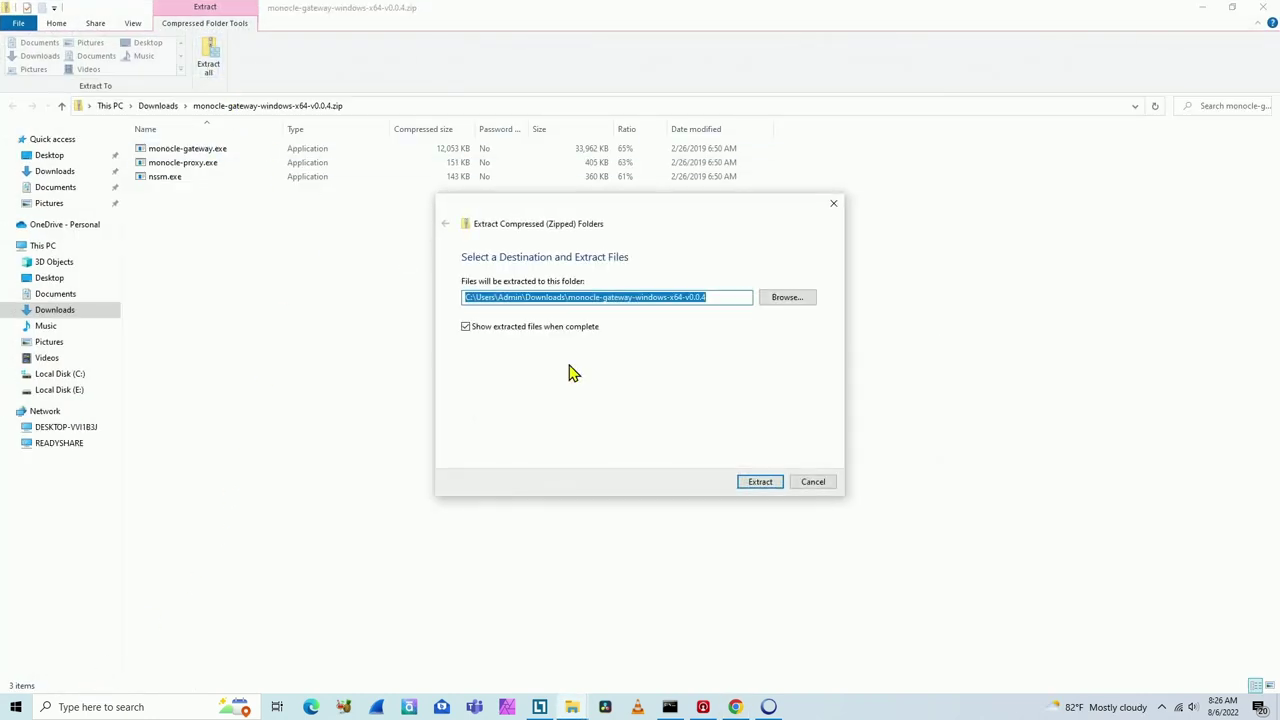
click(752, 485)
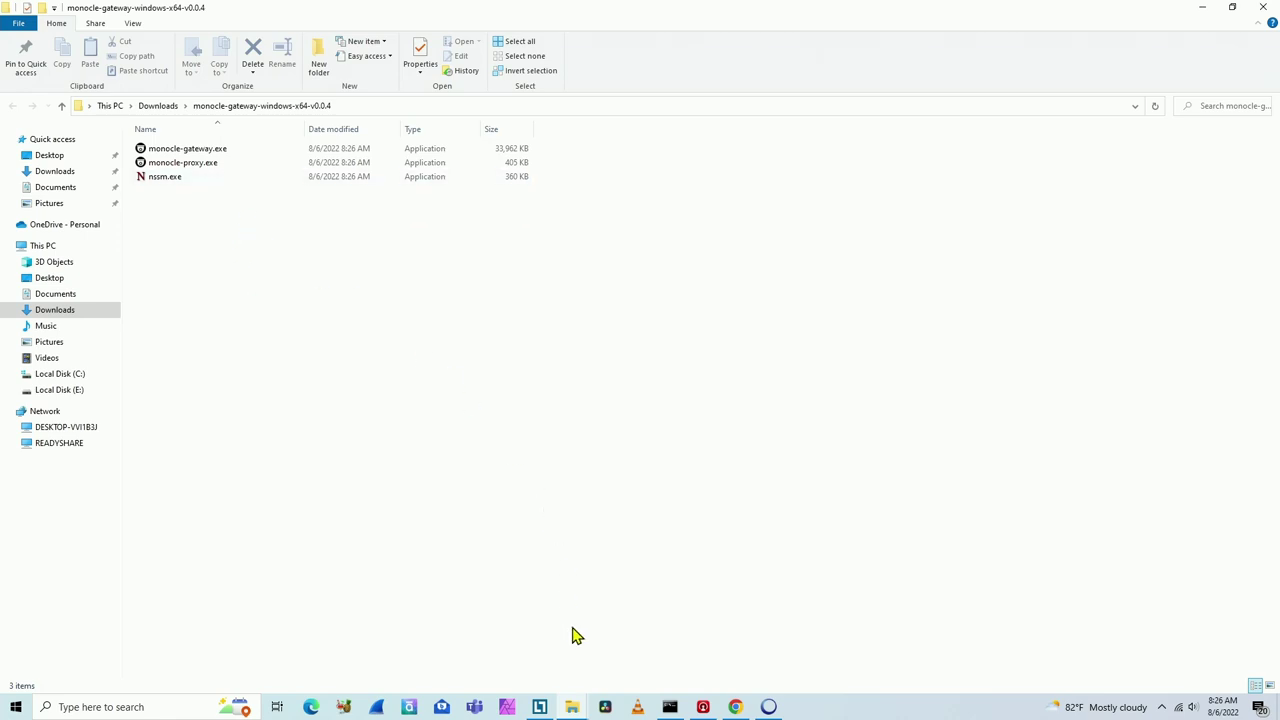
Add a new API token named Hik camera in the Monocle portal's account settings
click(736, 707)
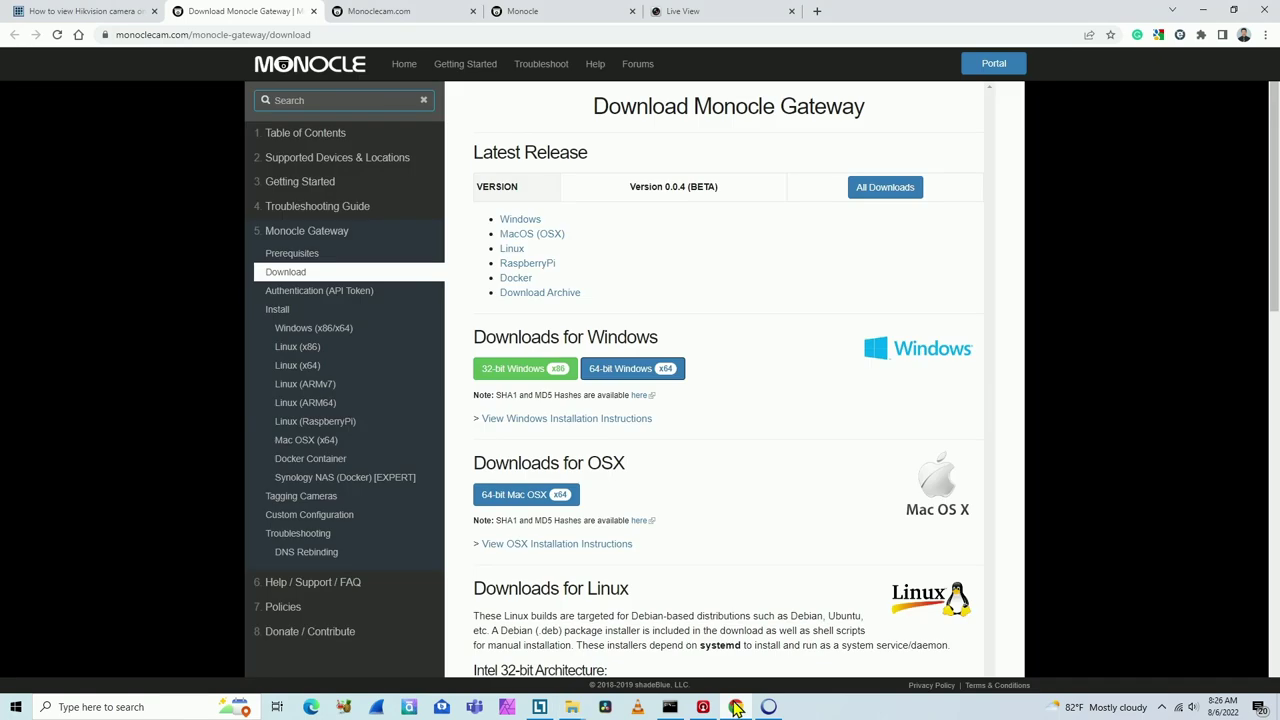
click(531, 20)
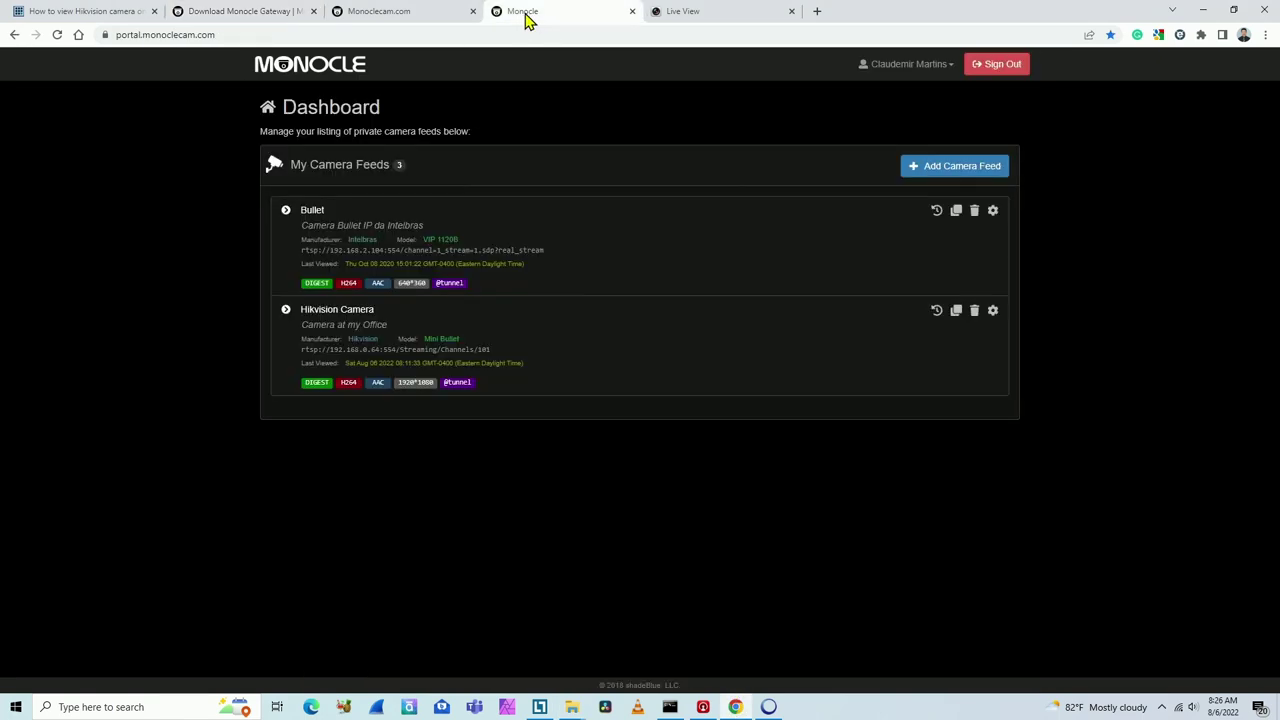
click(944, 70)
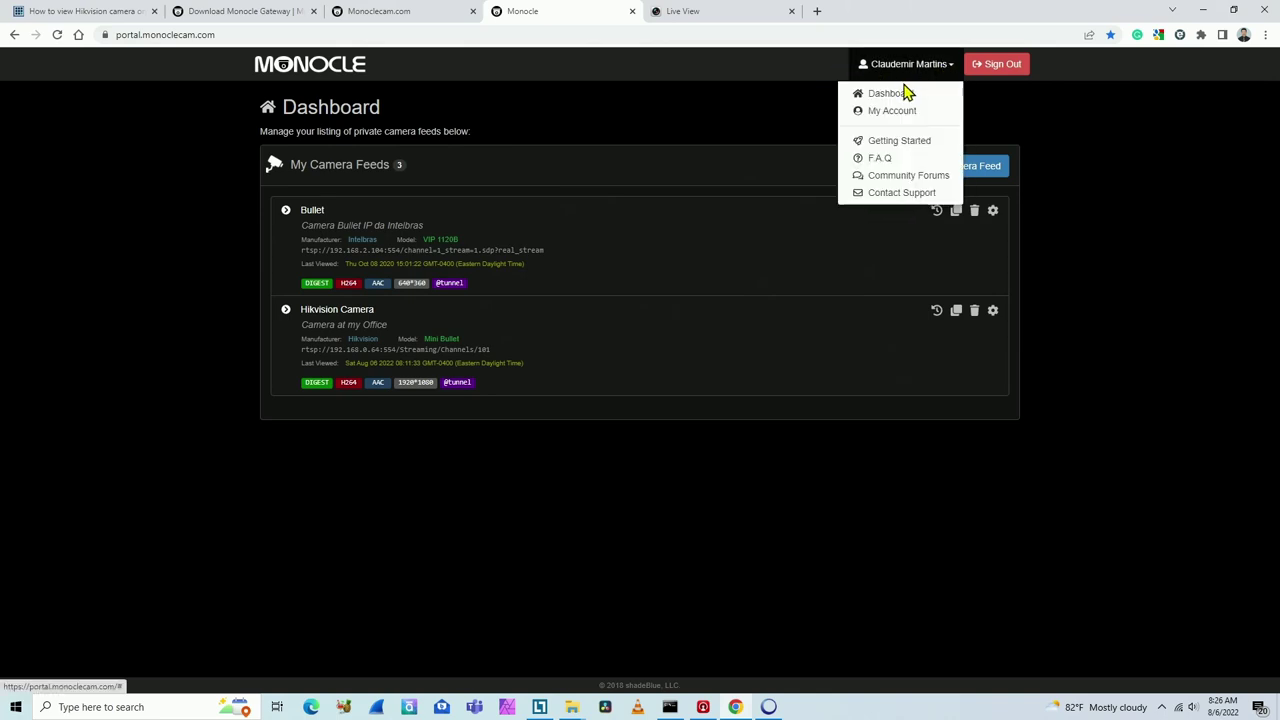
click(886, 111)
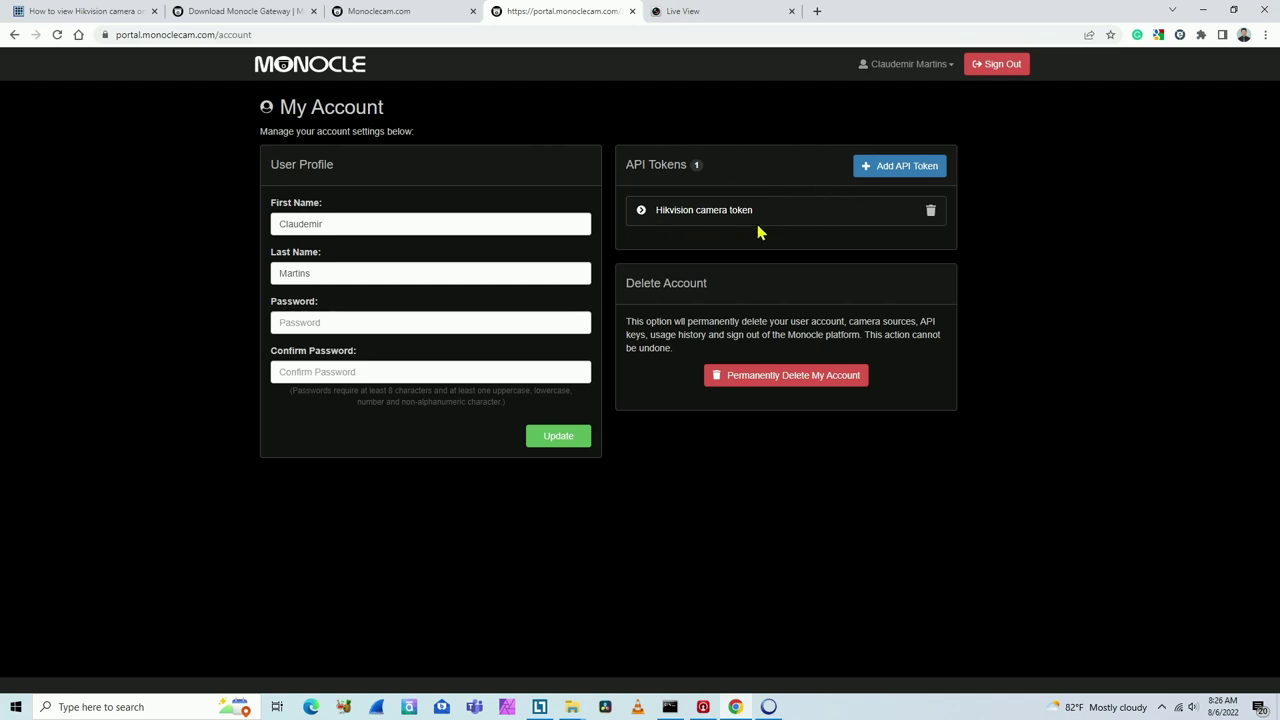
click(888, 172)
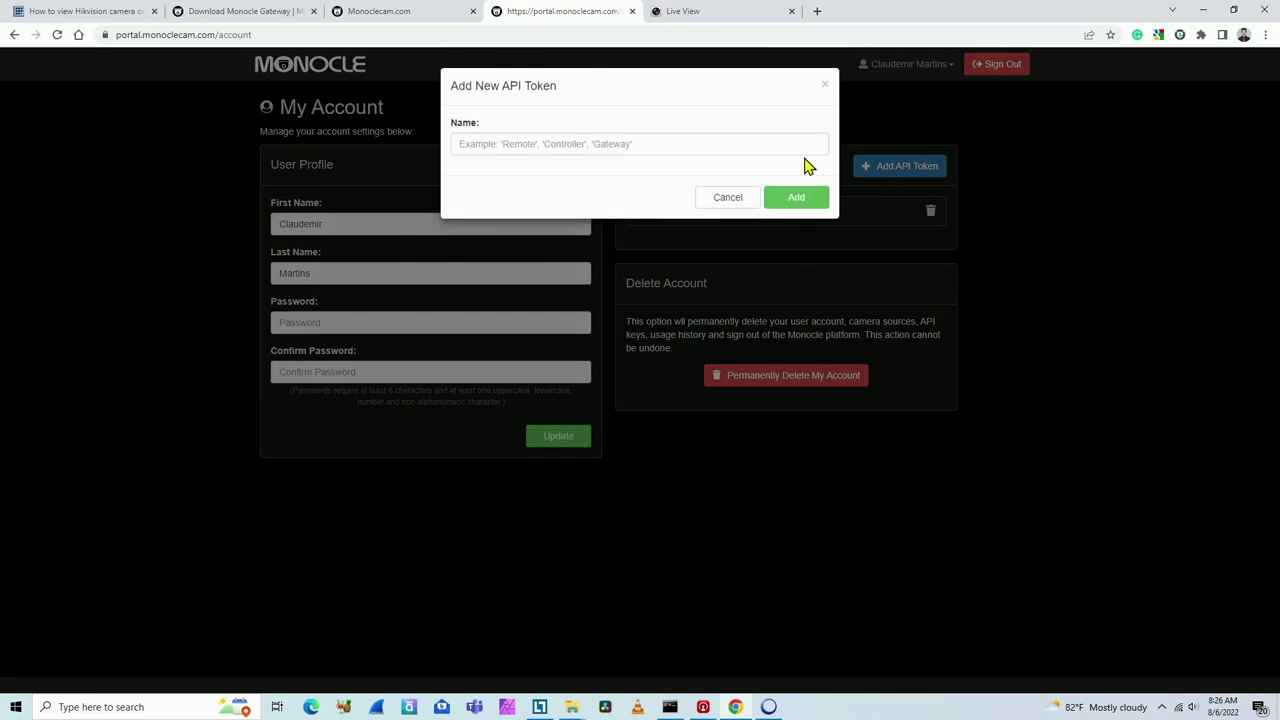
click(561, 144)
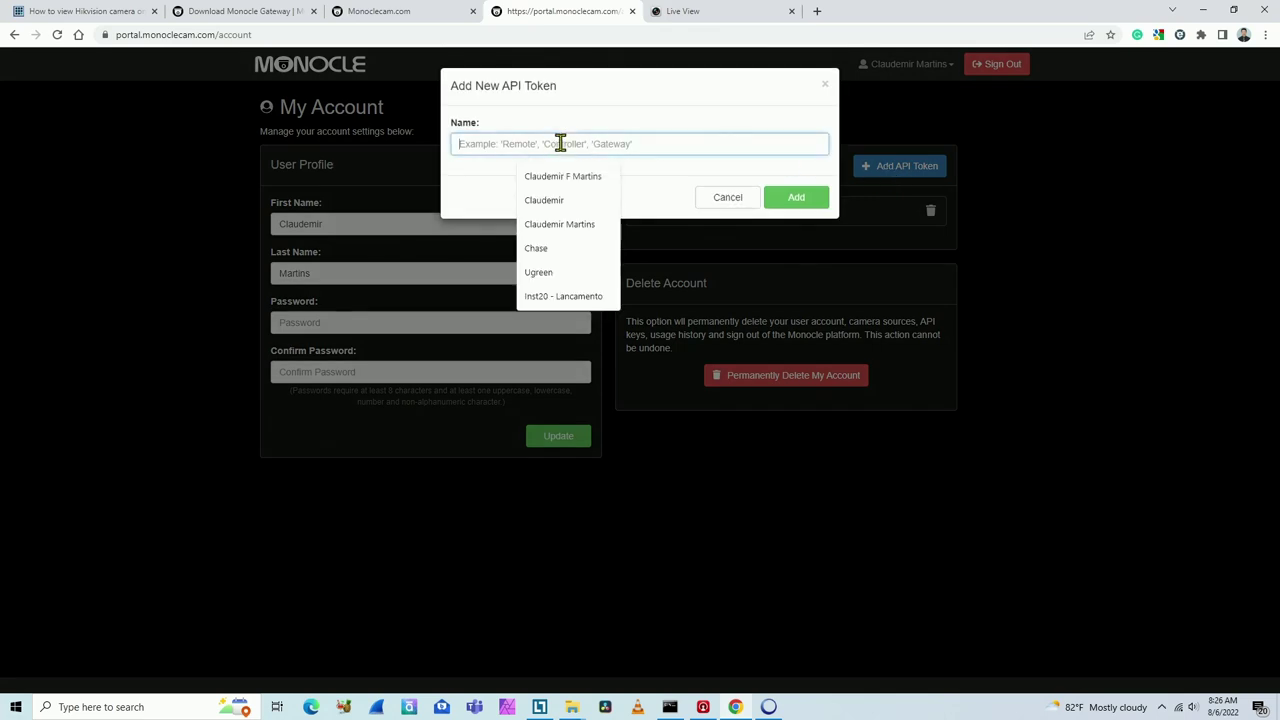
text(Hi)
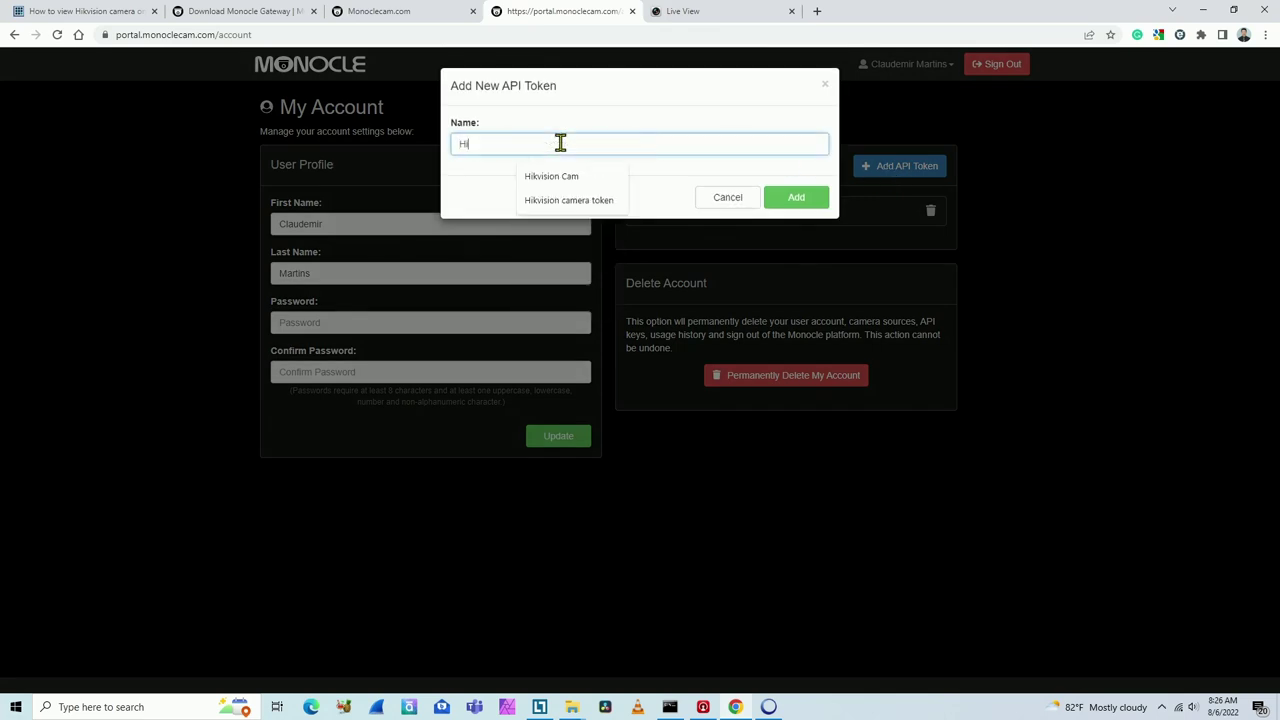
text(k camera)
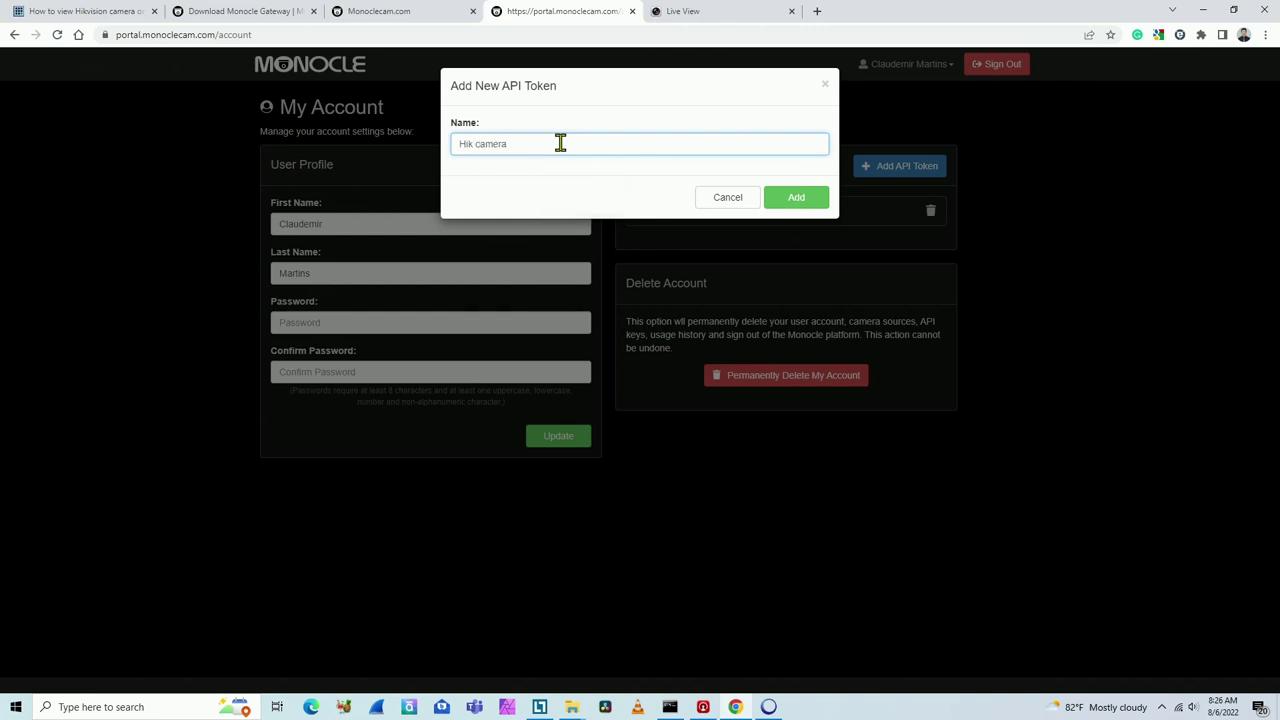
click(786, 199)
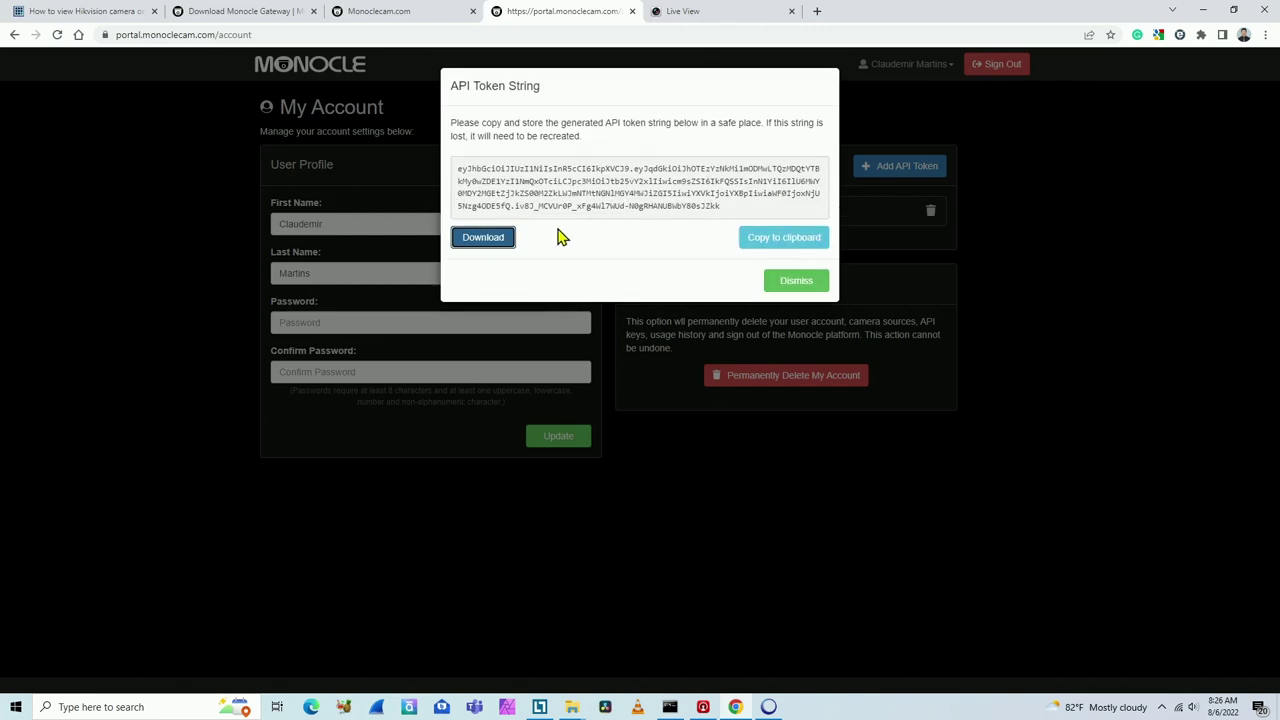
Download the generated token as monocle.token and move the file into the extracted monocle-gateway-windows-x64-v0.0.4 folder
click(487, 242)
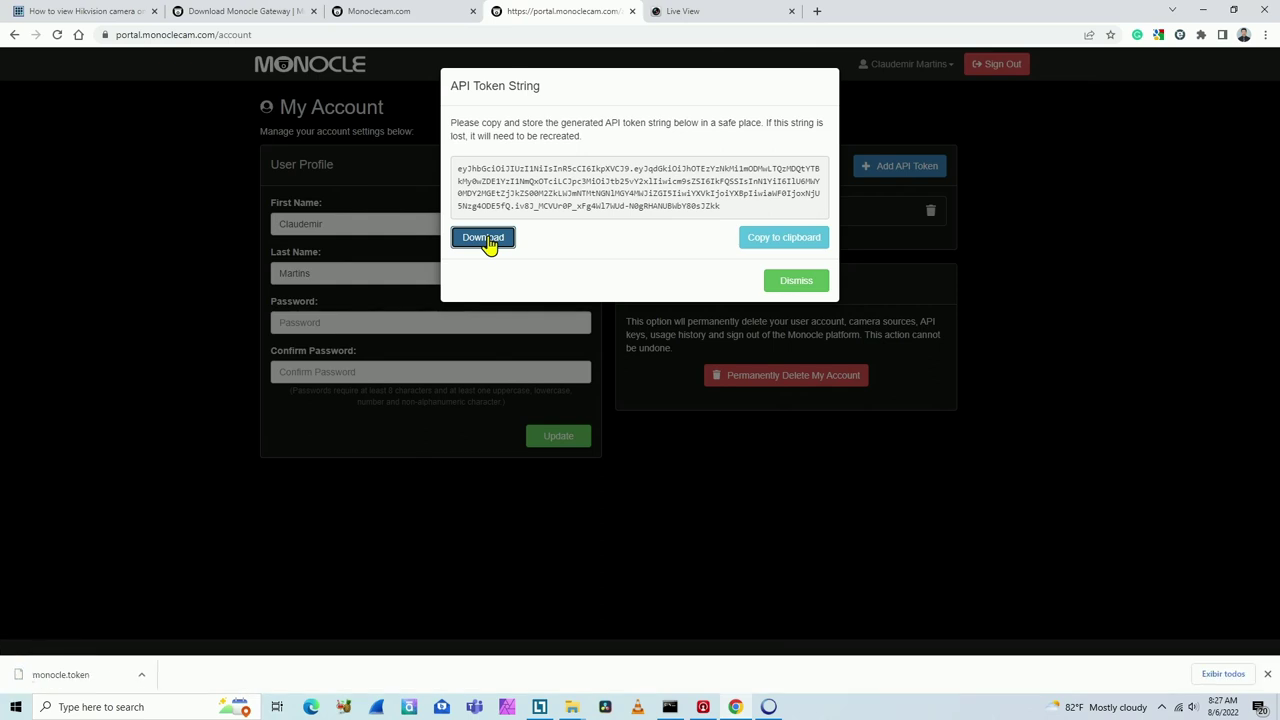
click(800, 283)
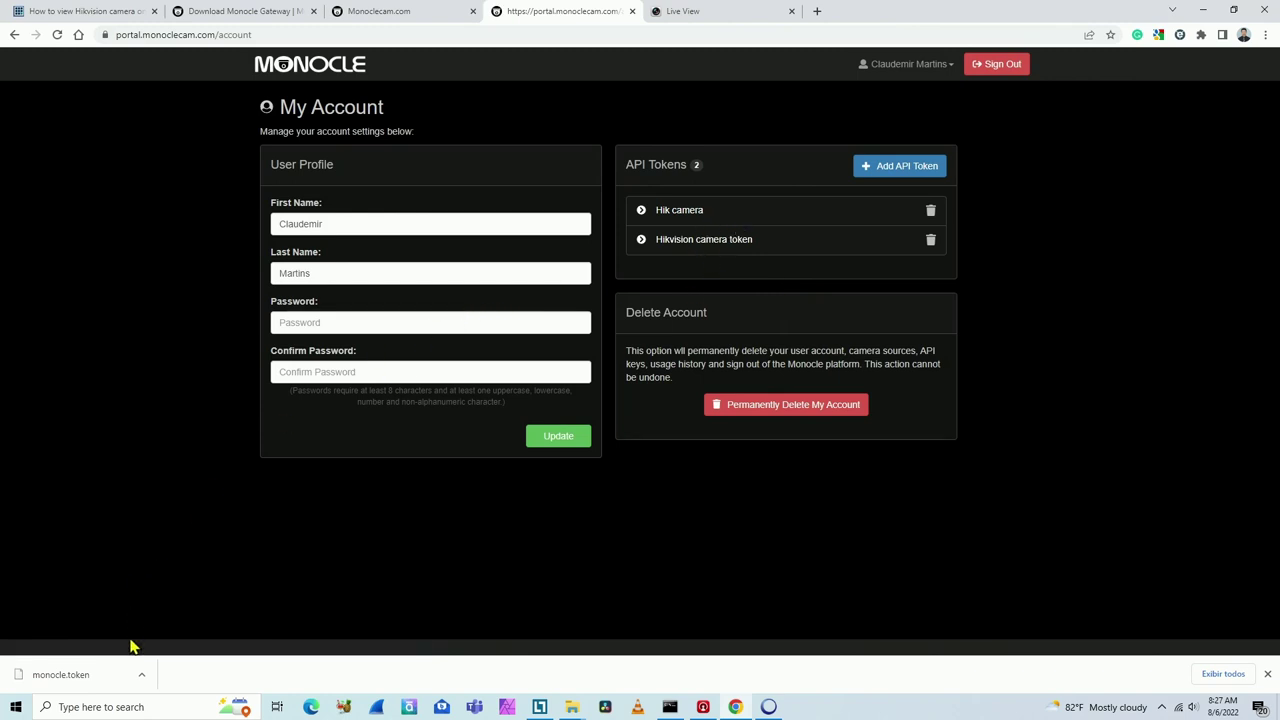
click(141, 674)
click(180, 634)
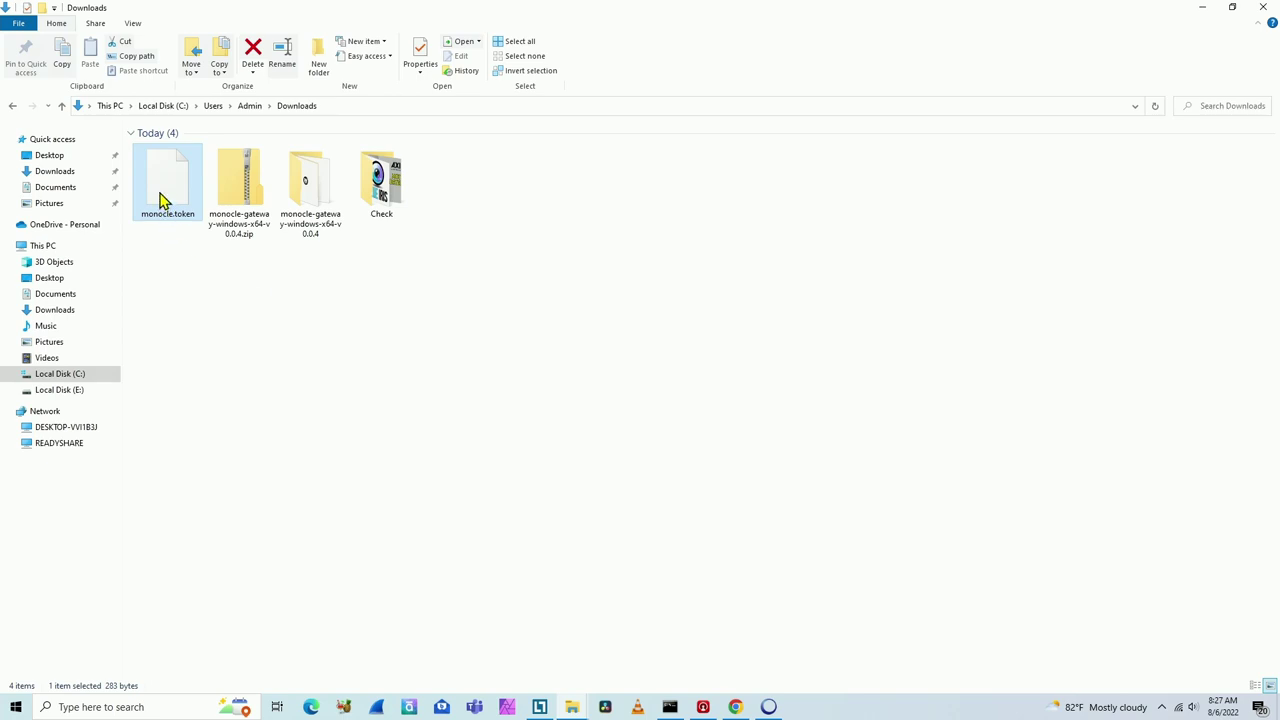
drag(163, 200, 310, 190)
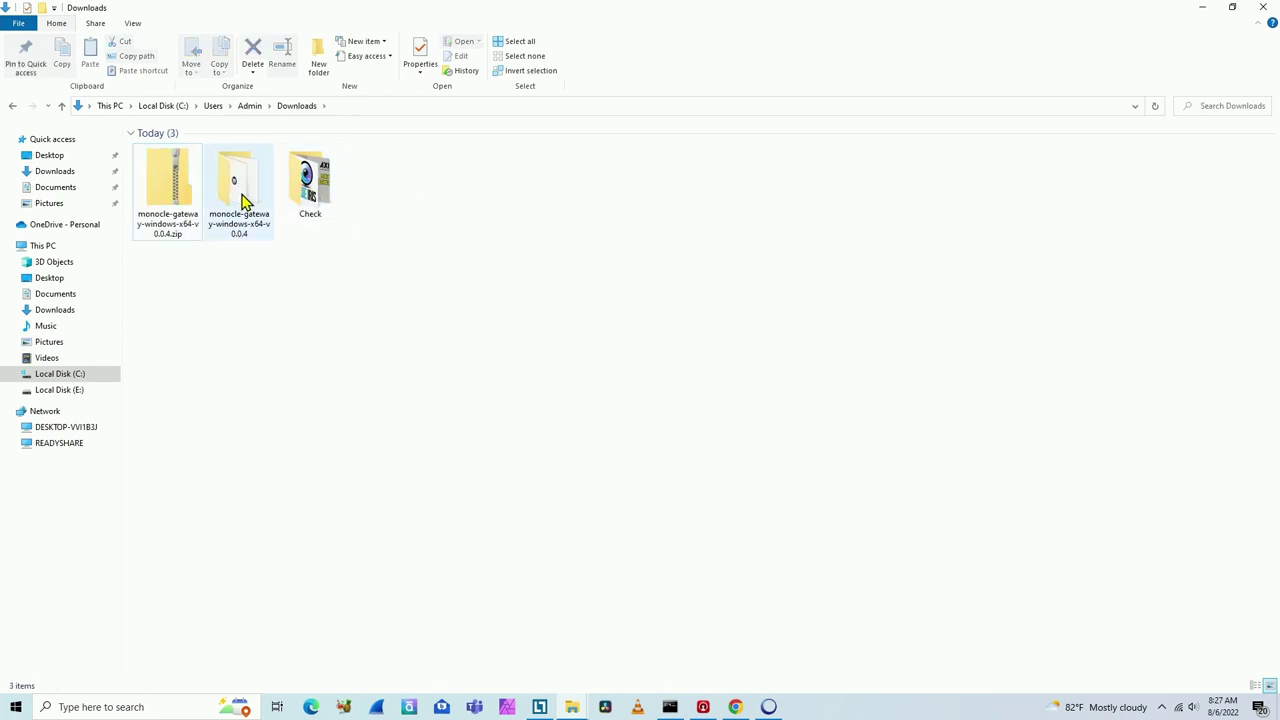
Copy all four files from the extracted gateway folder and open the Monocle folder on Local Disk (C:)
double_click(240, 190)
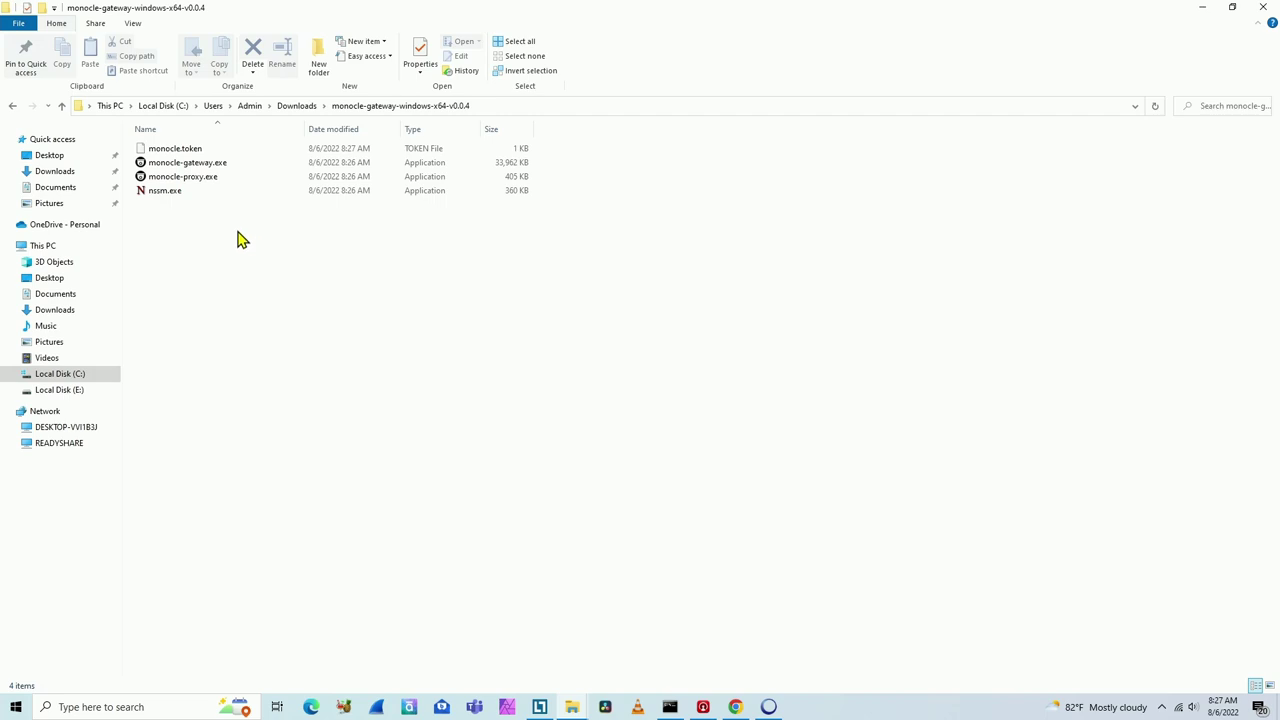
drag(232, 229, 171, 162)
right_click(171, 162)
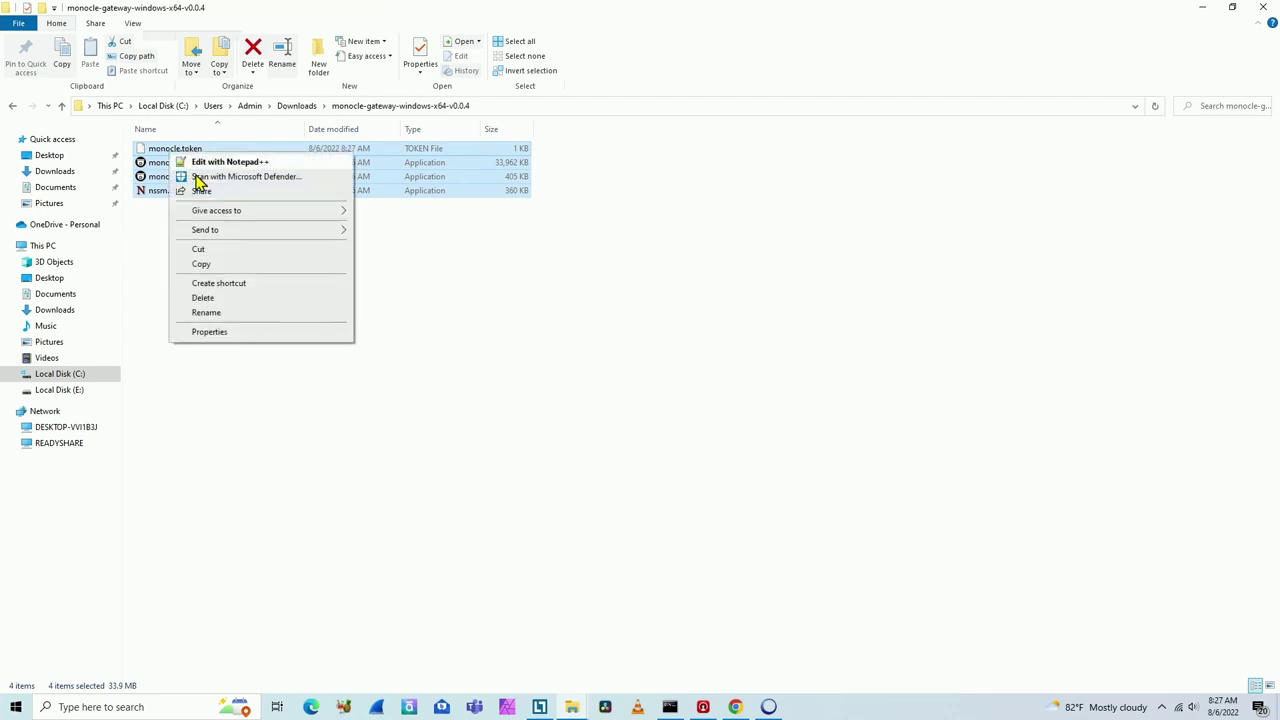
click(219, 265)
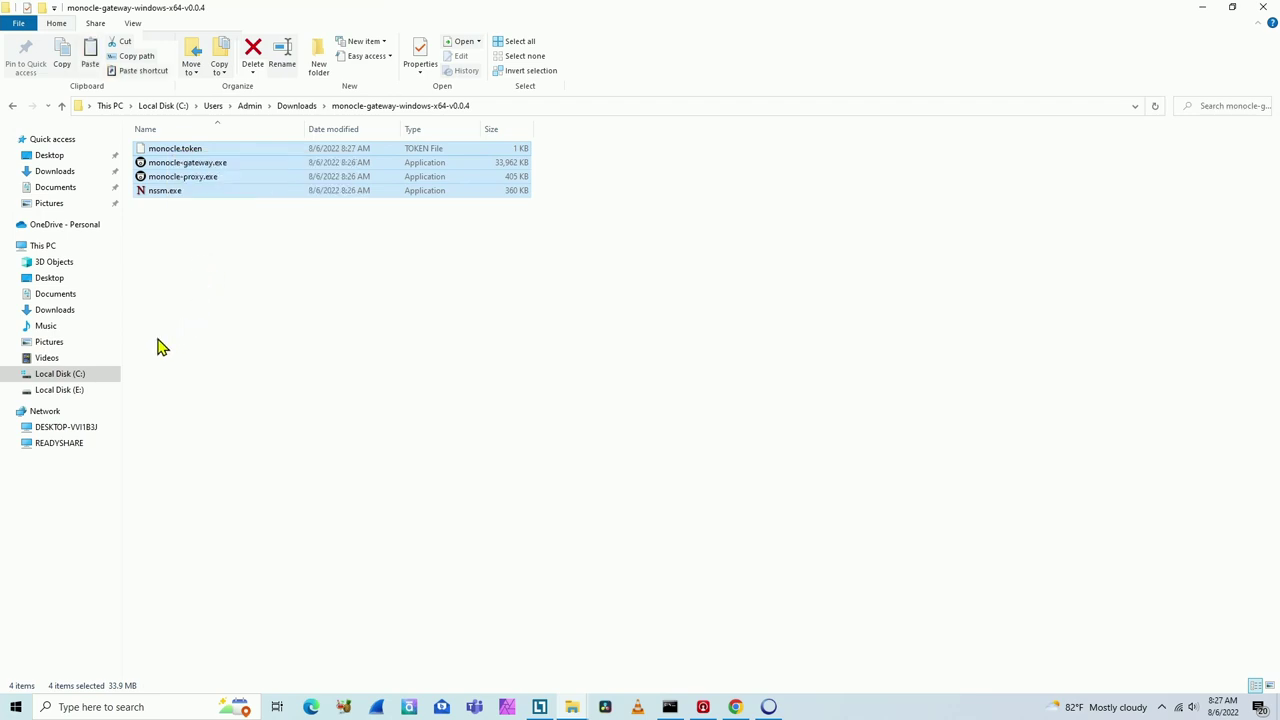
click(52, 376)
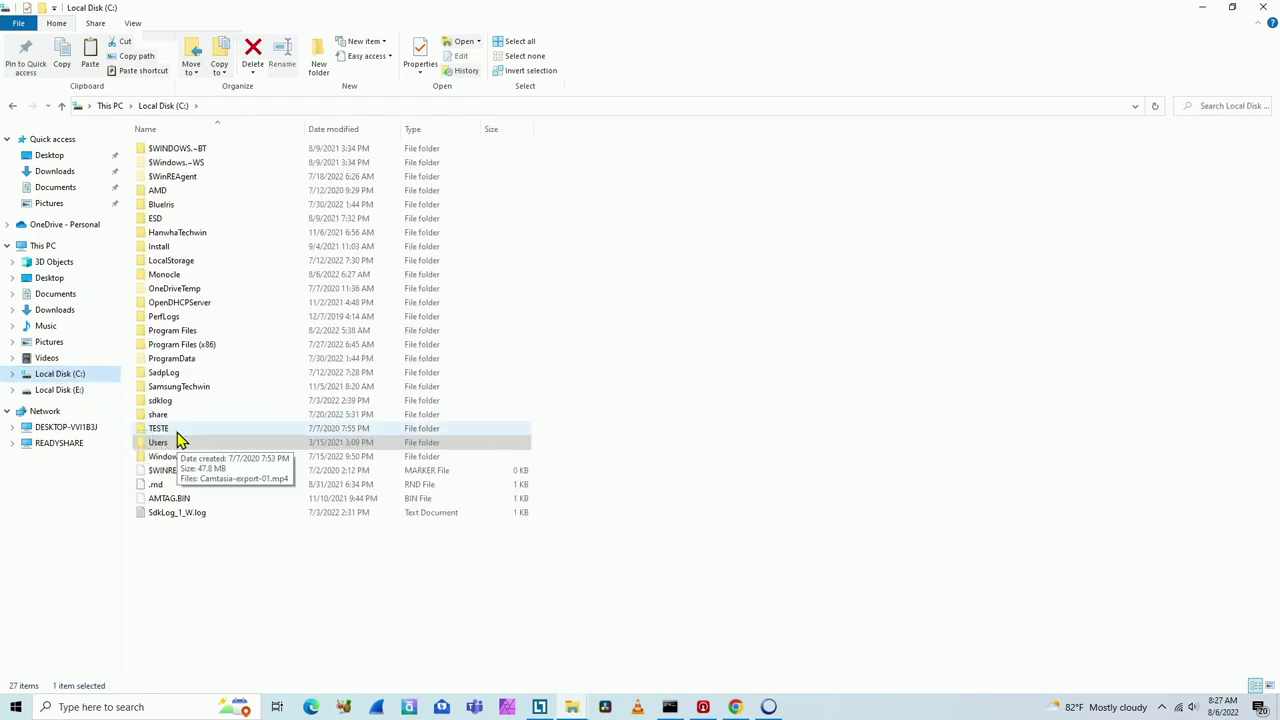
double_click(166, 275)
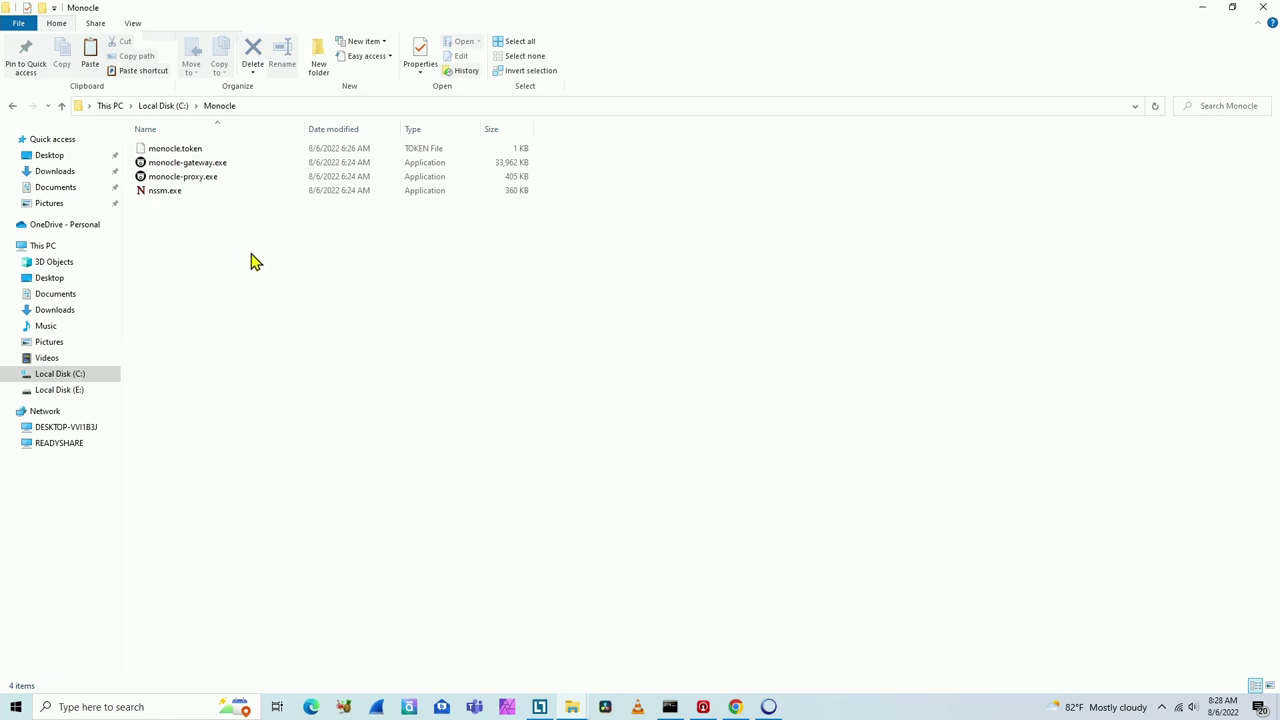
Return to the Echo Show article and review its instructions on running monocle-gateway.exe from the command prompt and viewing the camera
click(1202, 9)
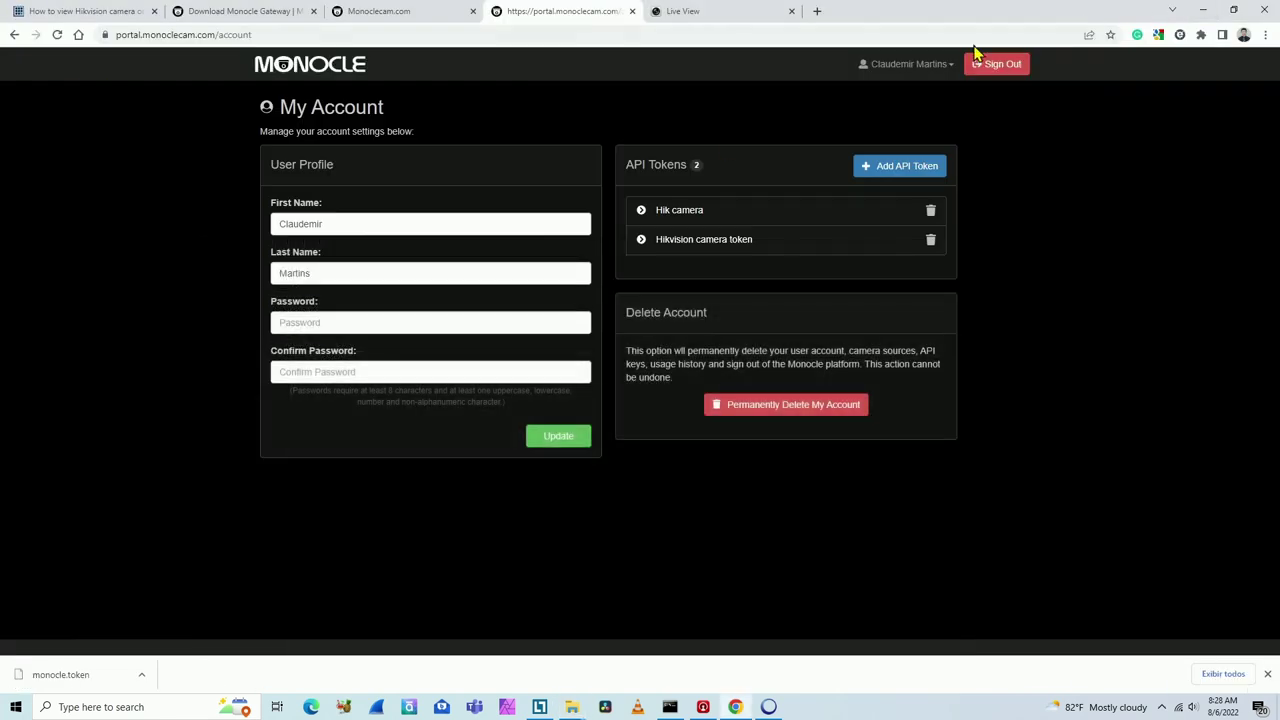
click(100, 10)
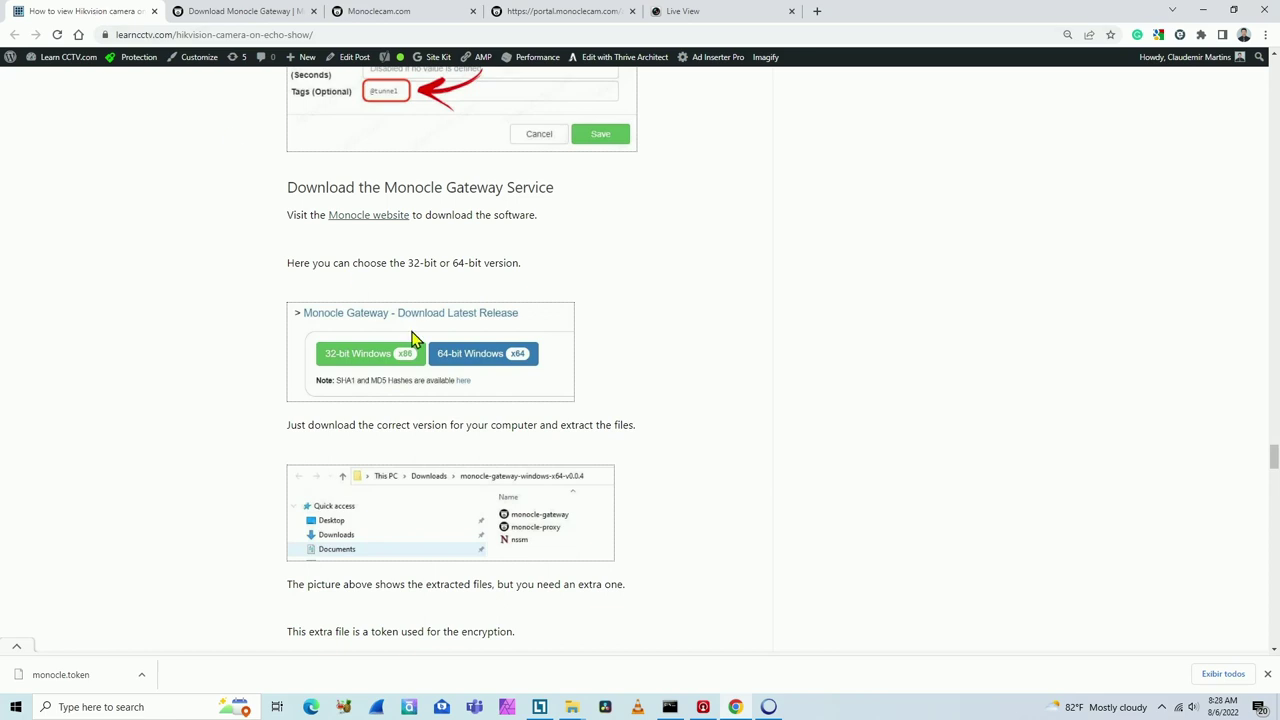
scroll(416, 340, down, 5)
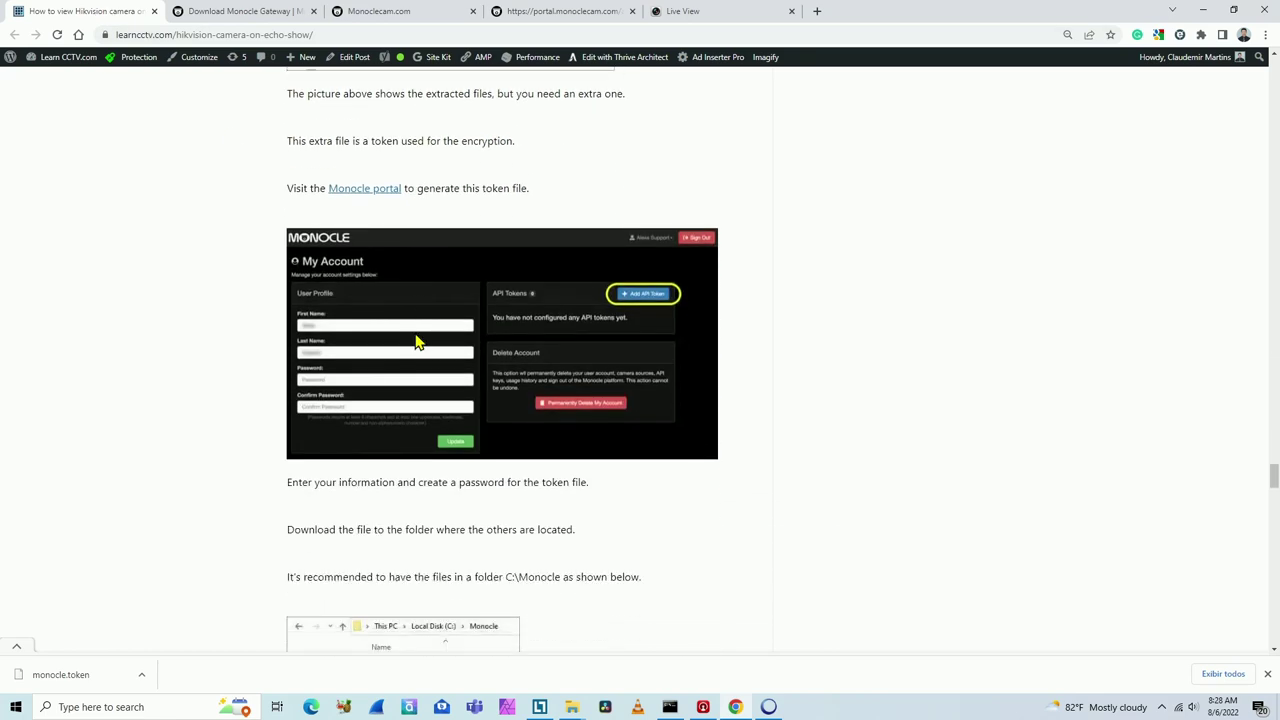
scroll(416, 340, down, 4)
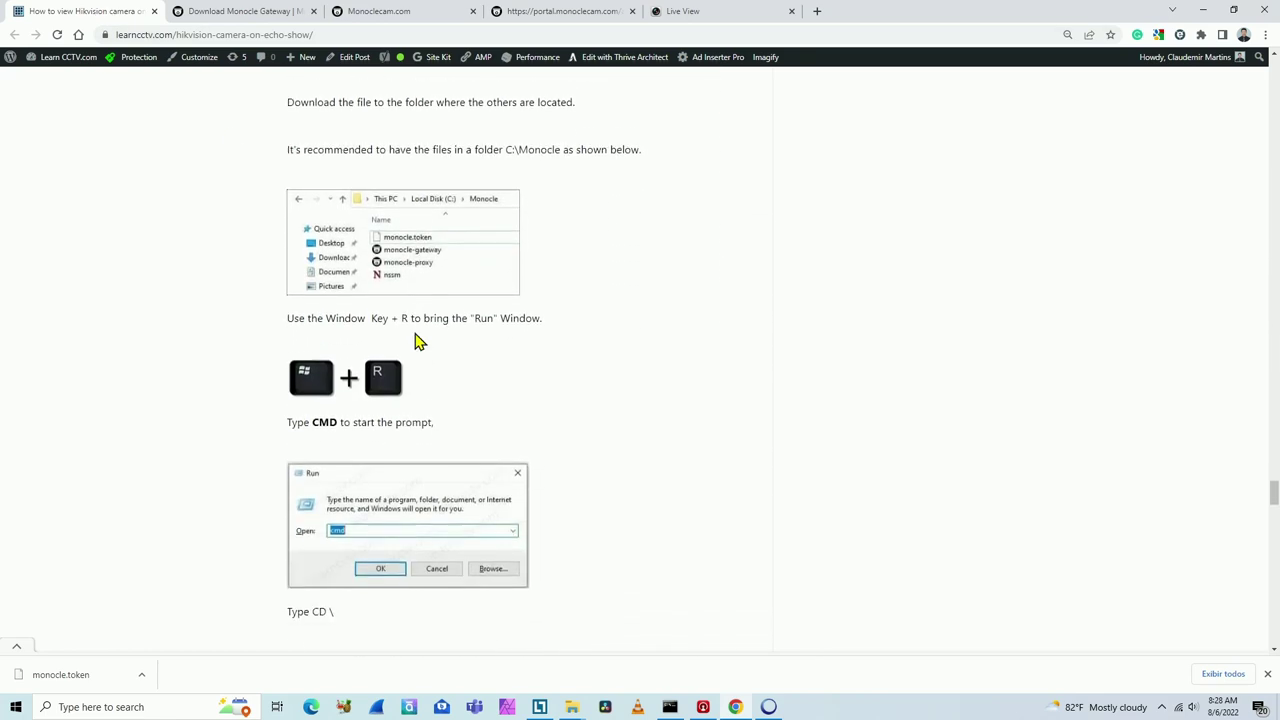
scroll(416, 340, down, 2)
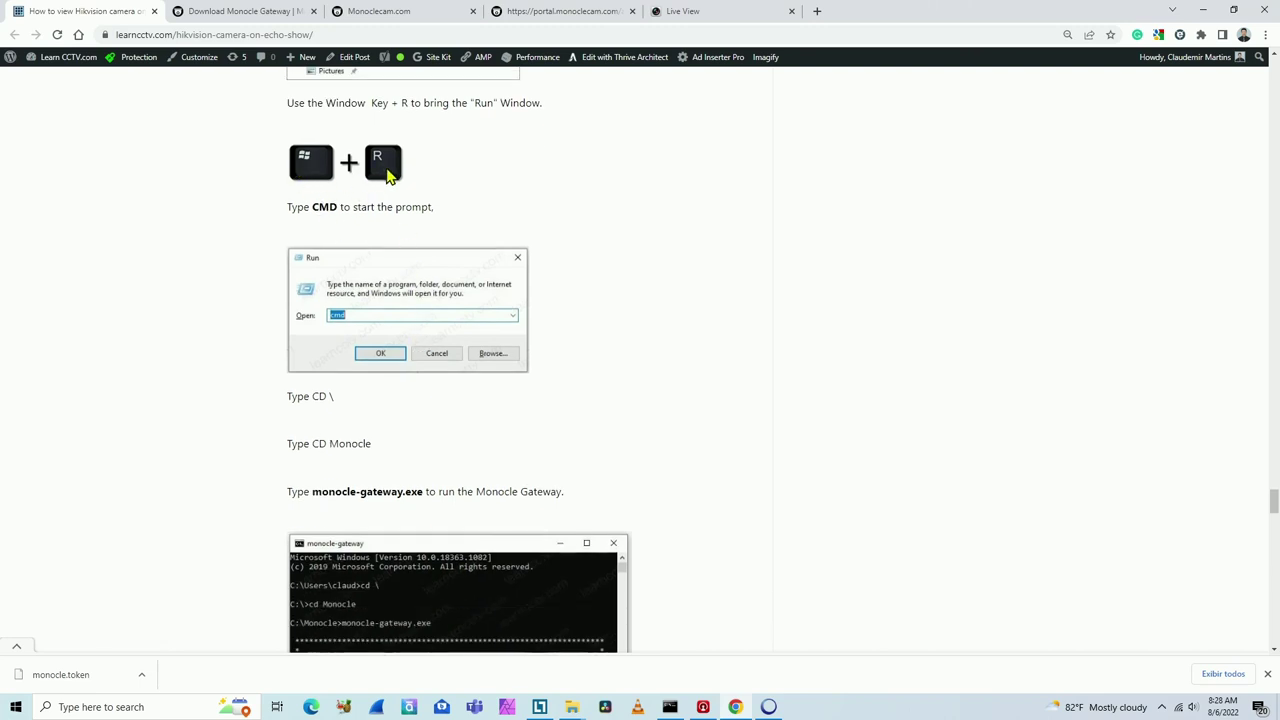
scroll(378, 265, down, 2)
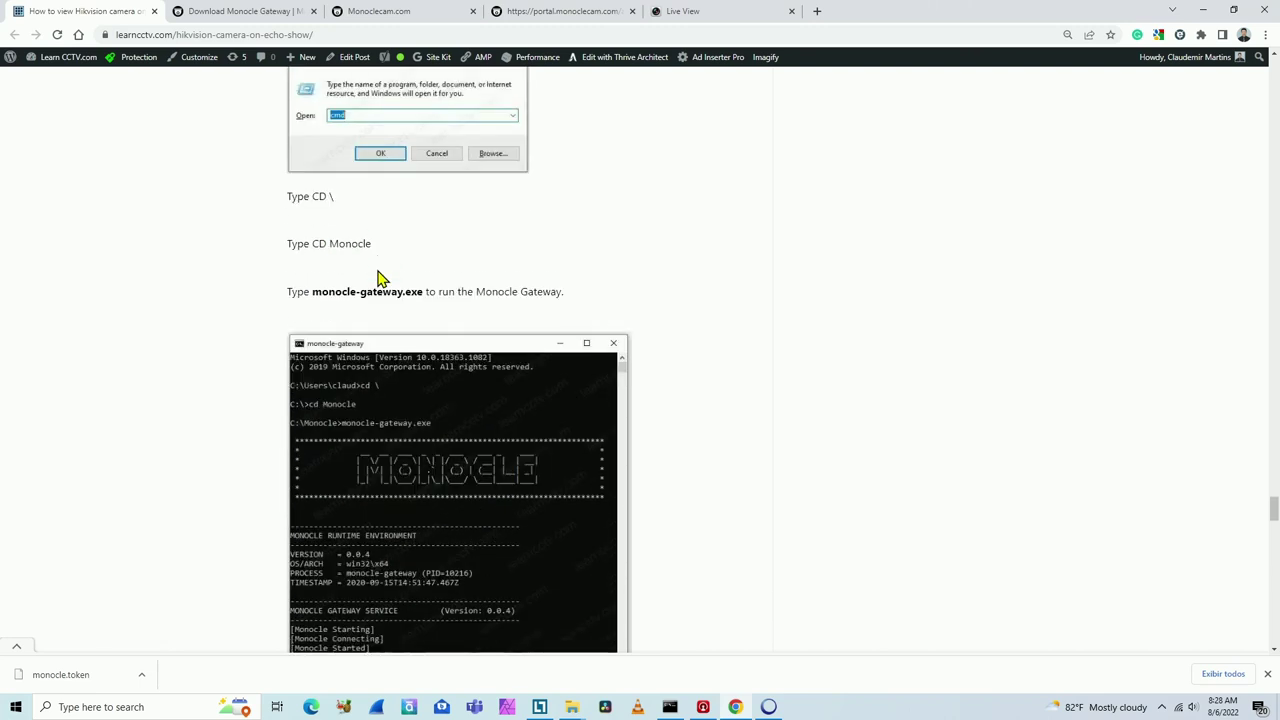
scroll(378, 276, down, 1)
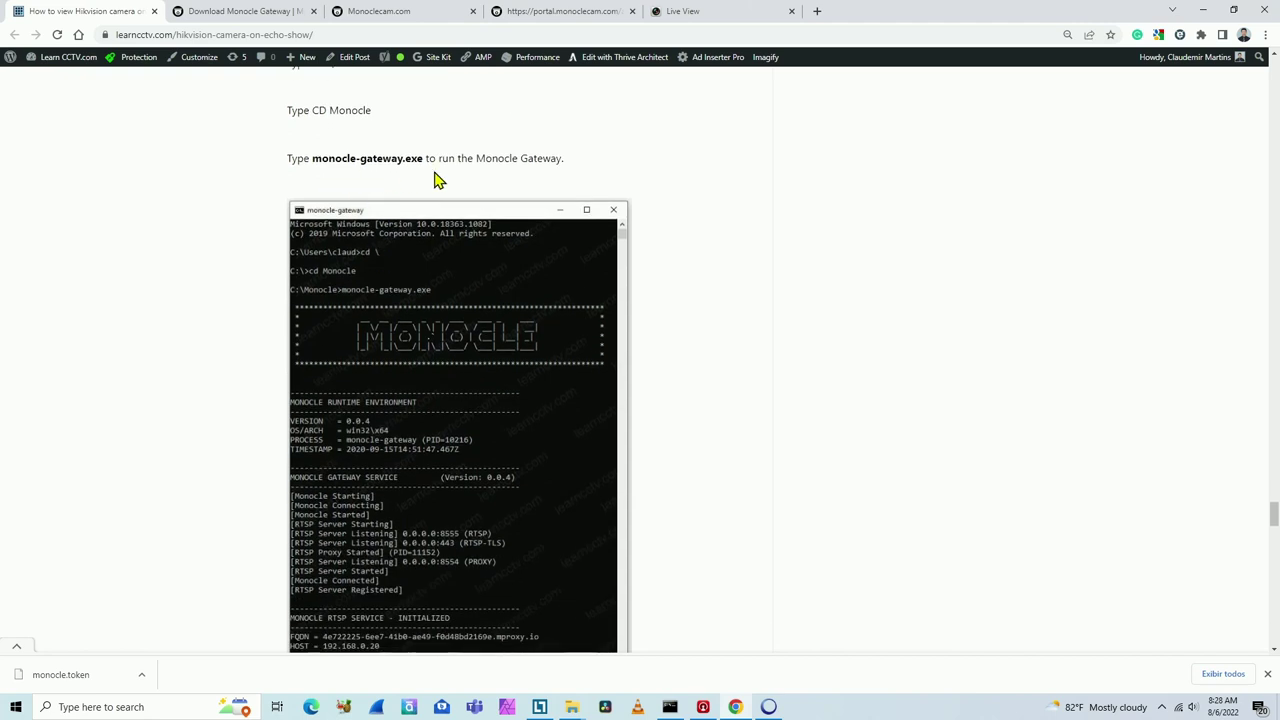
scroll(401, 287, down, 1)
scroll(440, 275, up, 1)
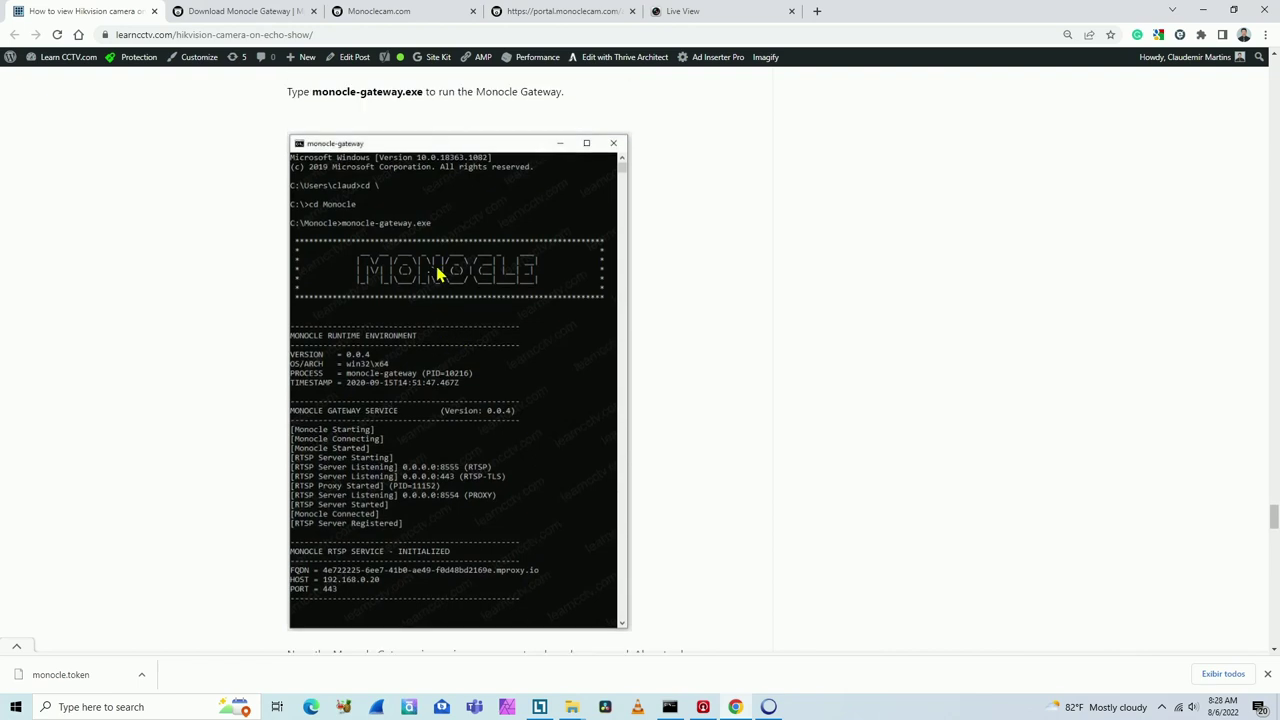
scroll(440, 280, down, 5)
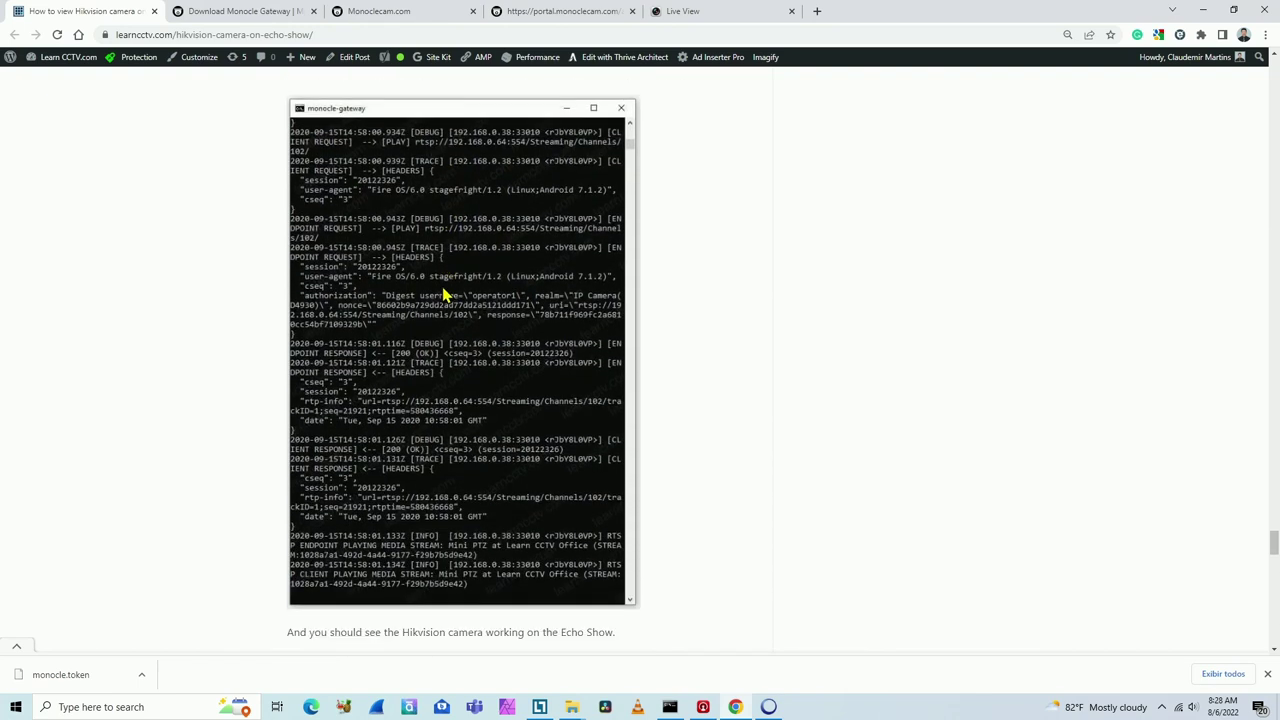
scroll(435, 300, up, 3)
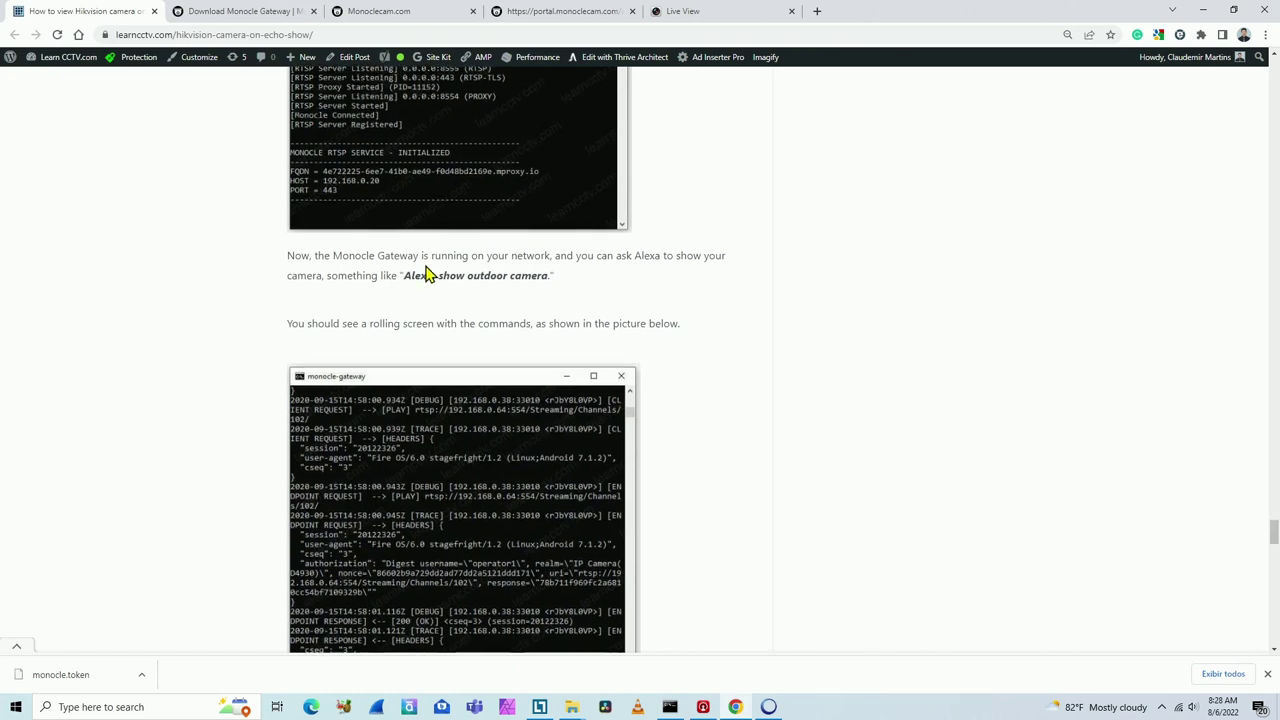
scroll(428, 274, up, 1)
scroll(428, 274, down, 10)
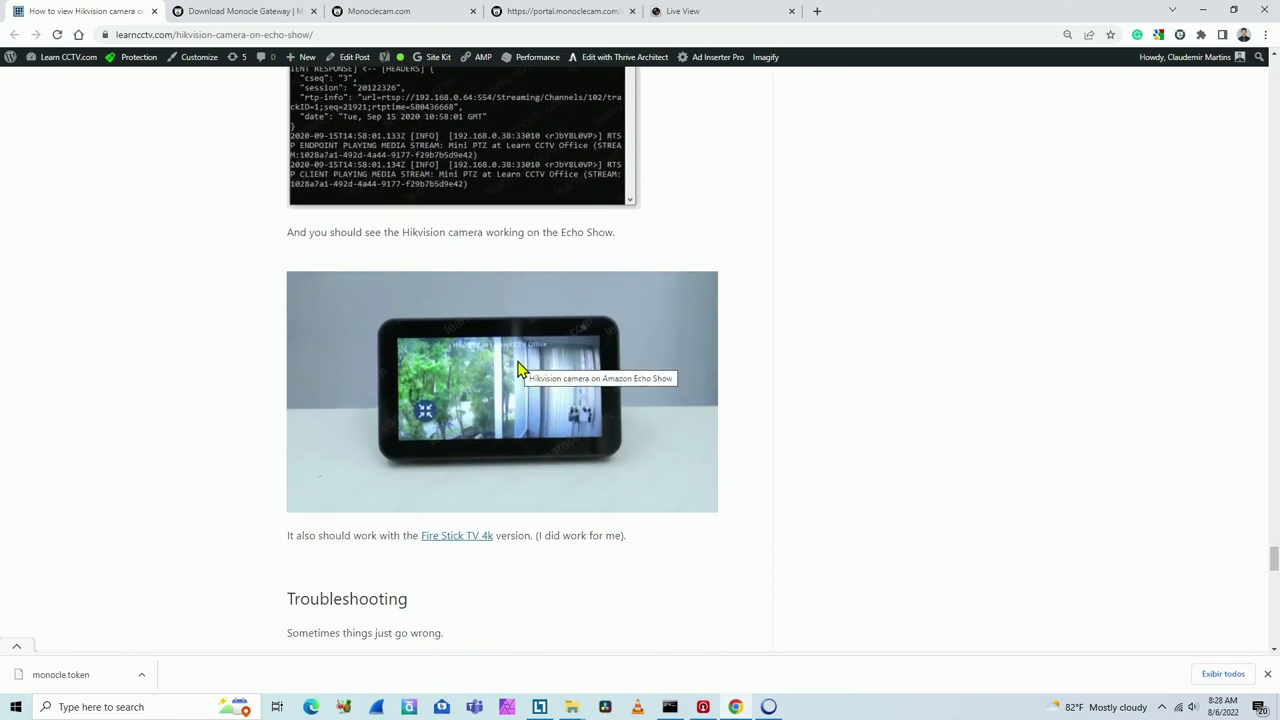
scroll(520, 370, up, 3)
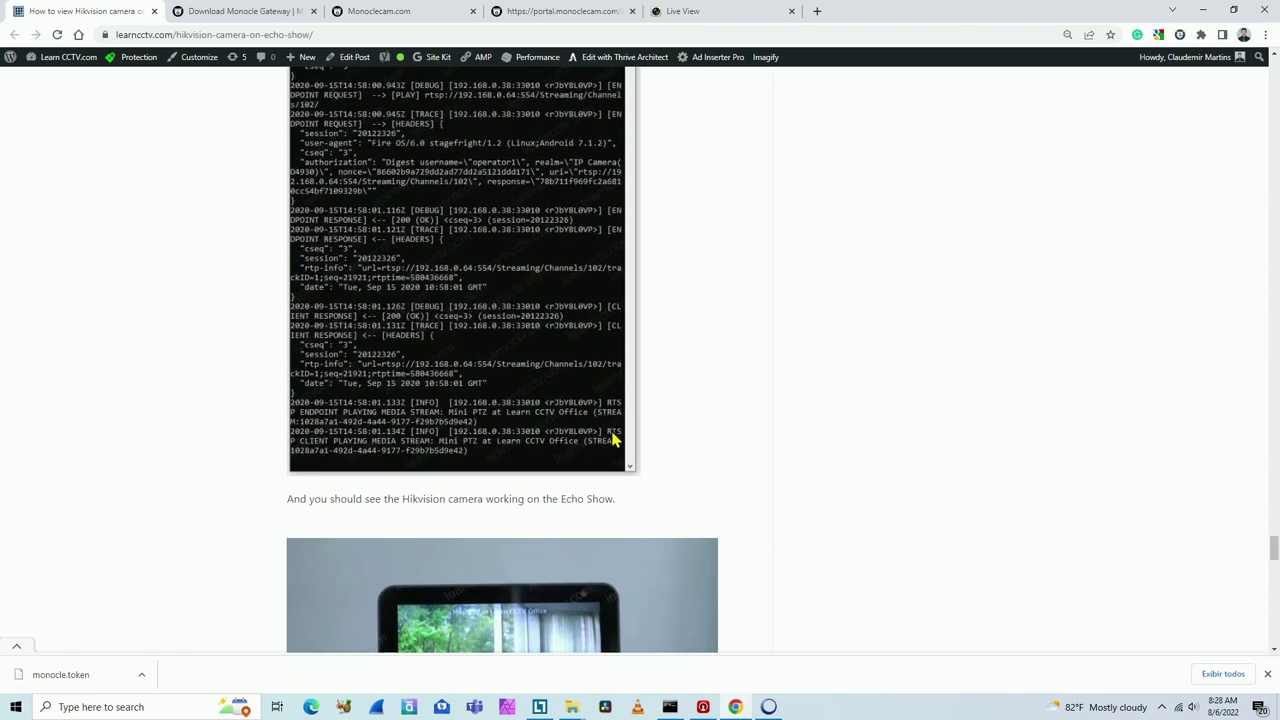
Switch to the monocle-gateway console, stop the running gateway, and clear and close the command prompt window
click(670, 707)
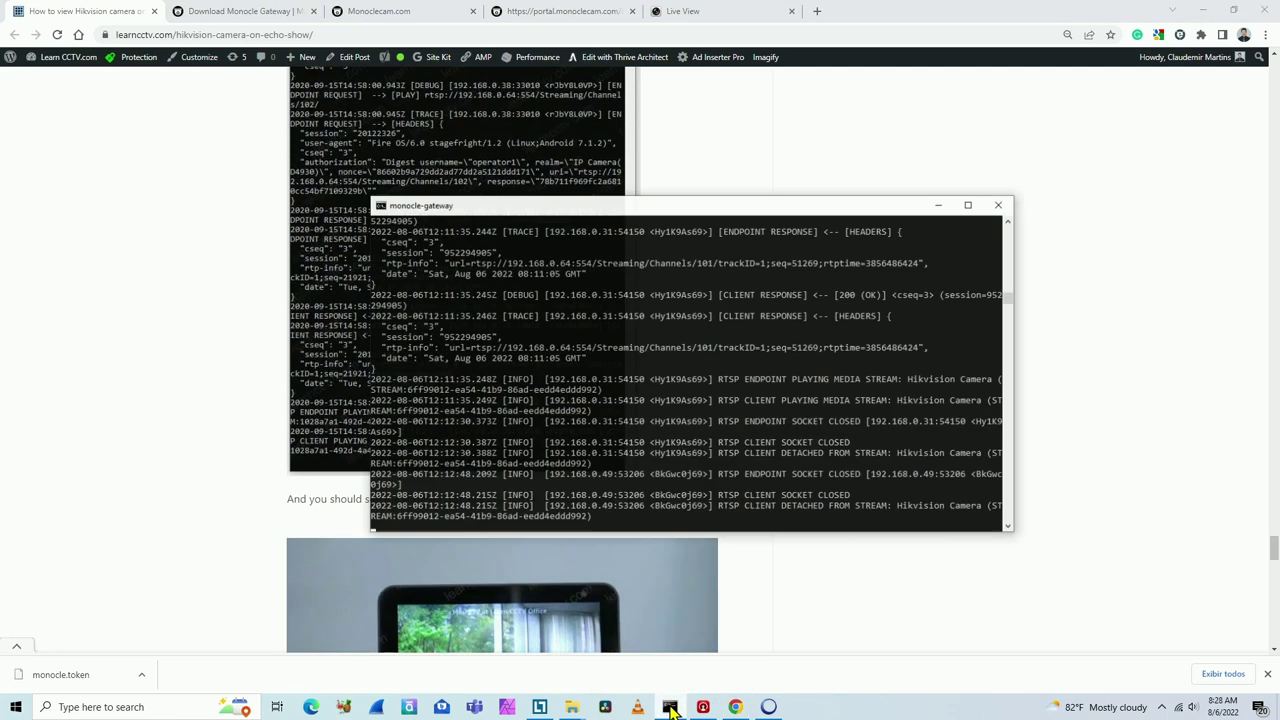
scroll(258, 310, down, 7)
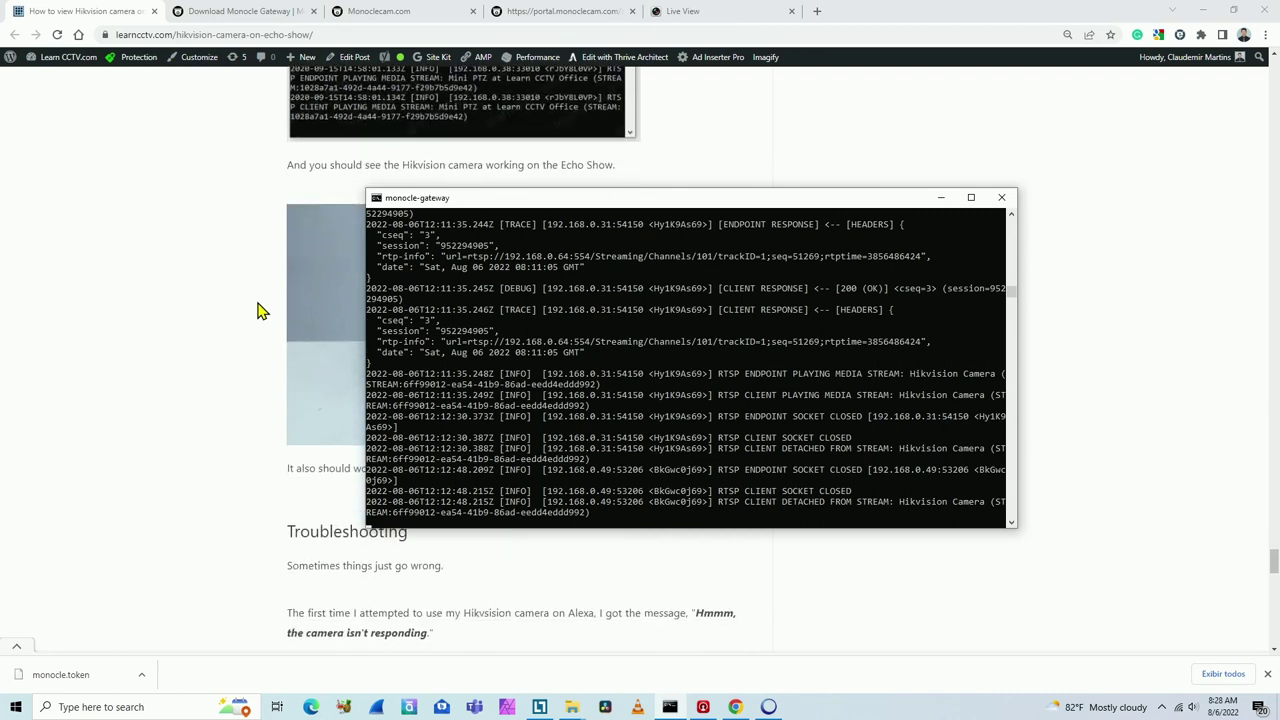
scroll(260, 310, down, 4)
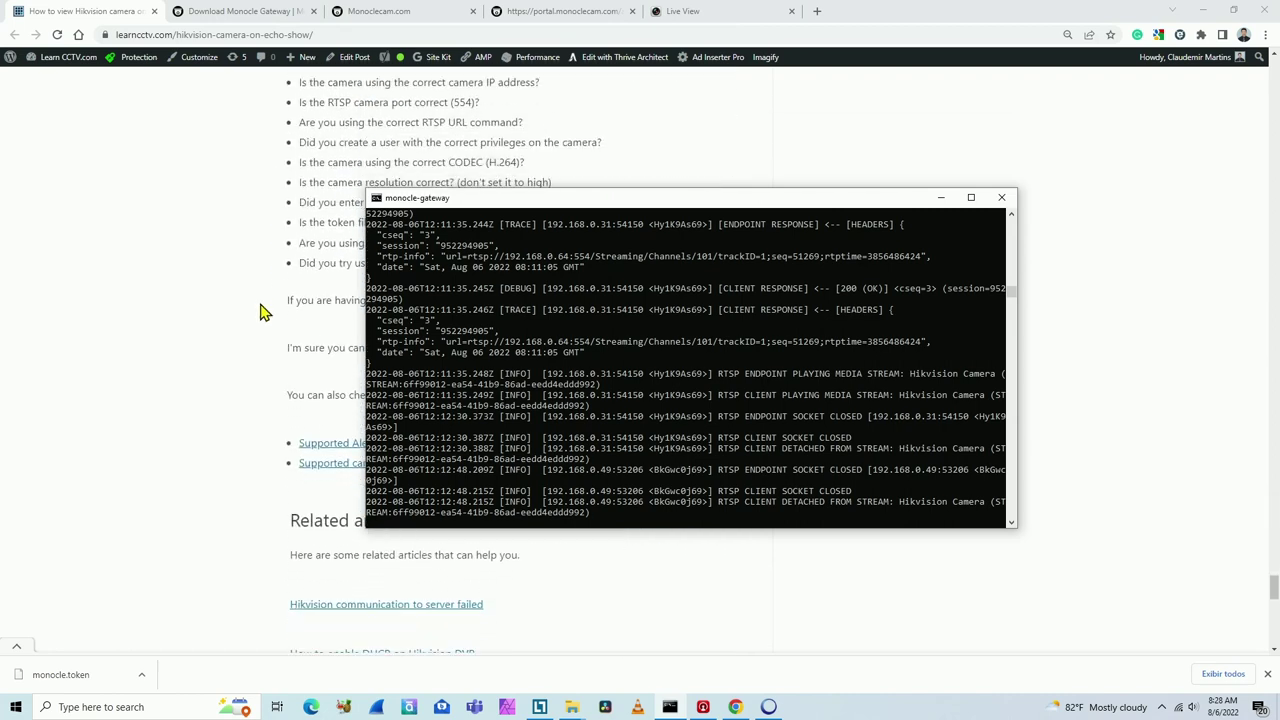
click(731, 322)
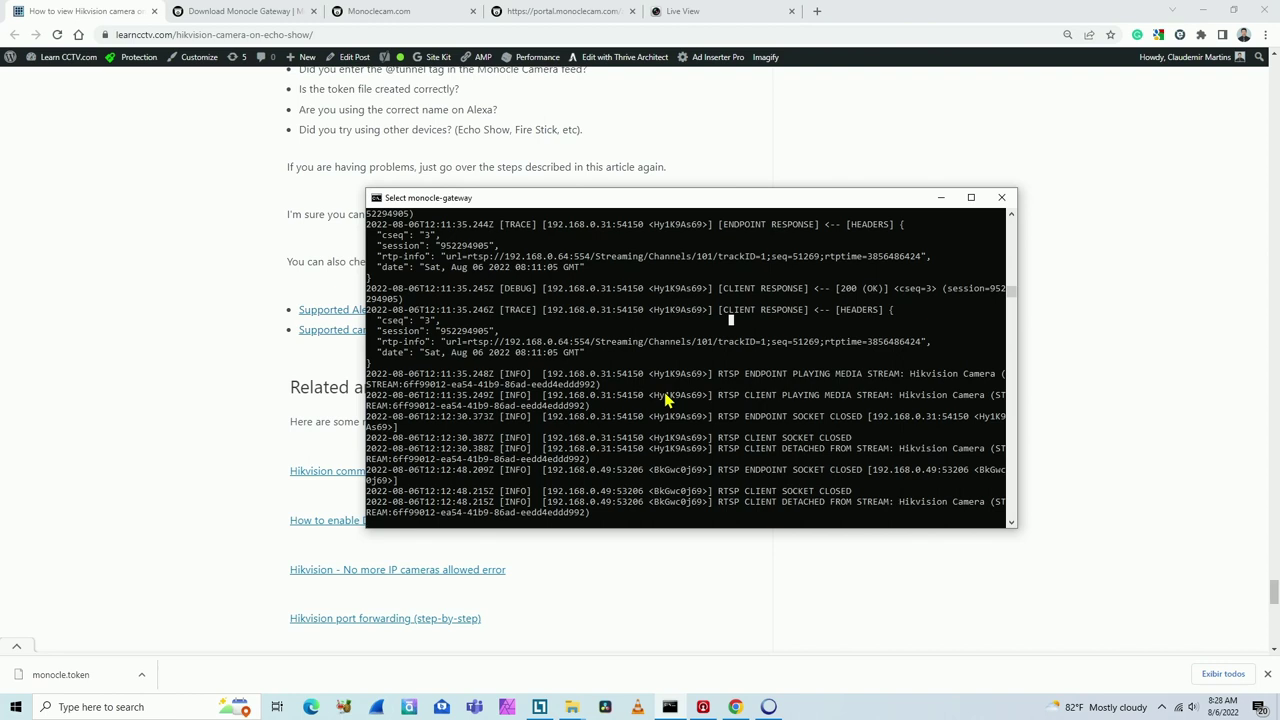
key(Escape)
key(ctrl+c)
key(ctrl+c)
key(ctrl+c)
key(ctrl+c)
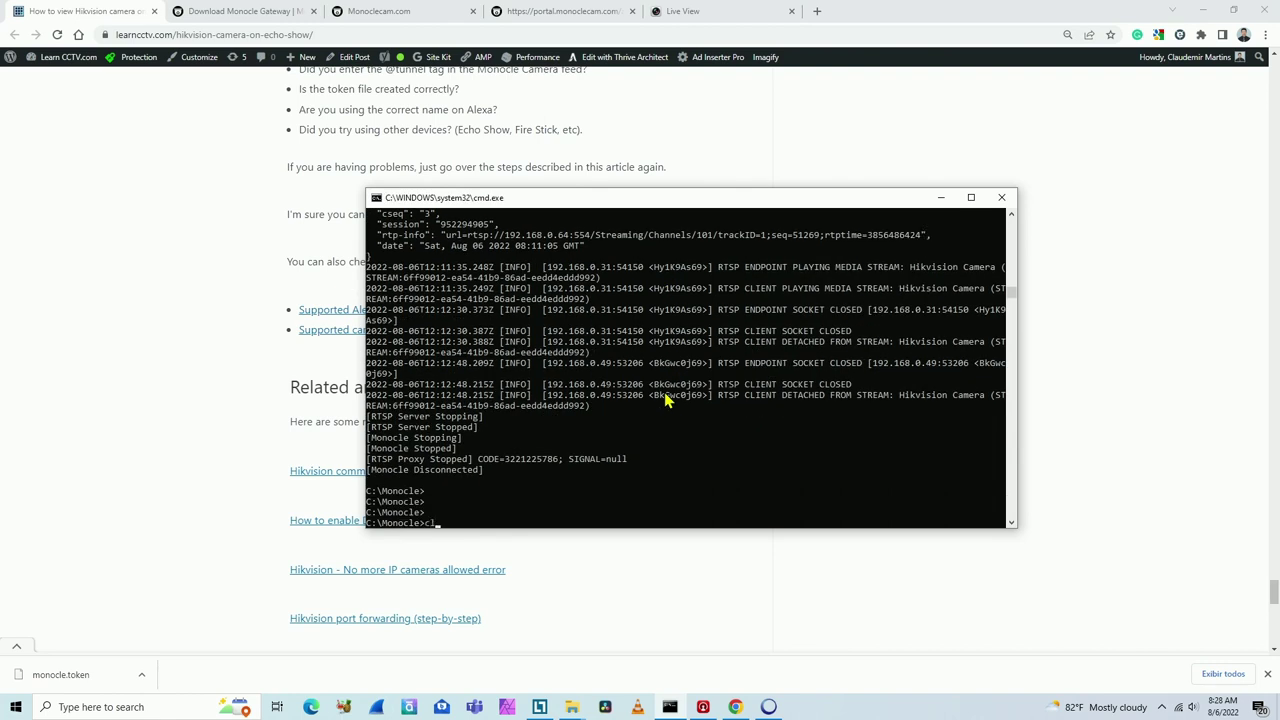
key(Return)
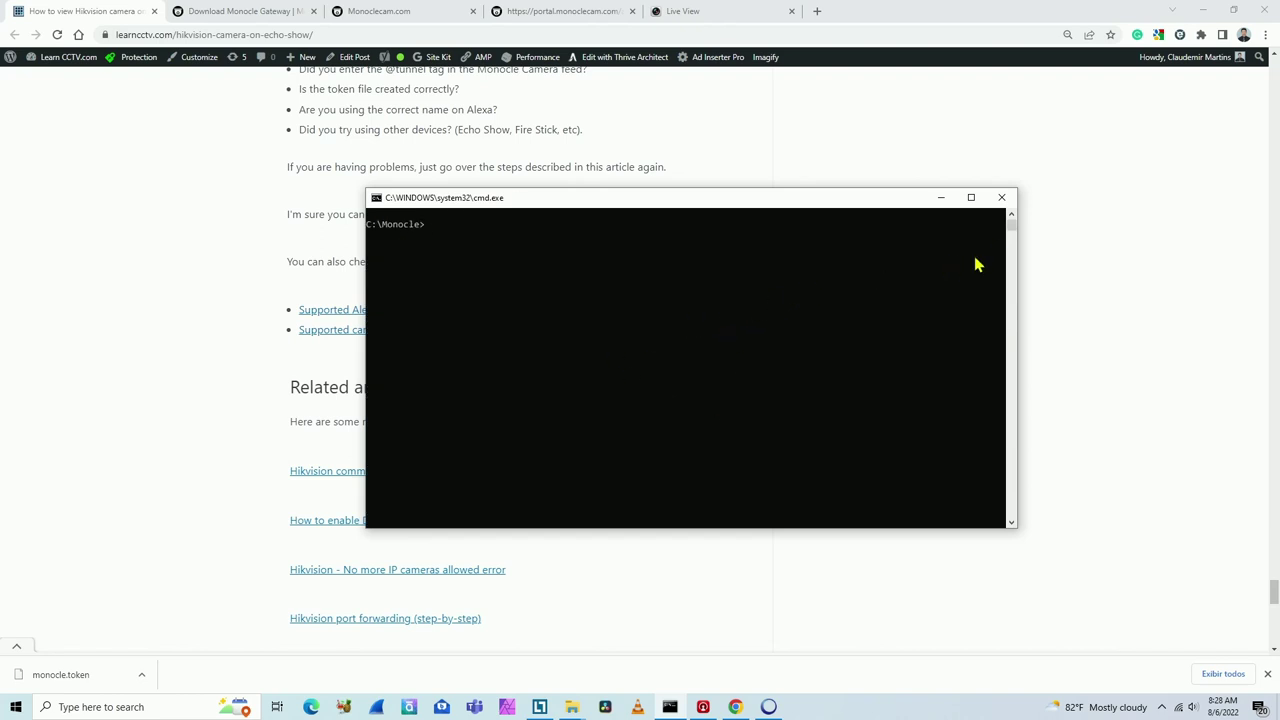
click(1004, 204)
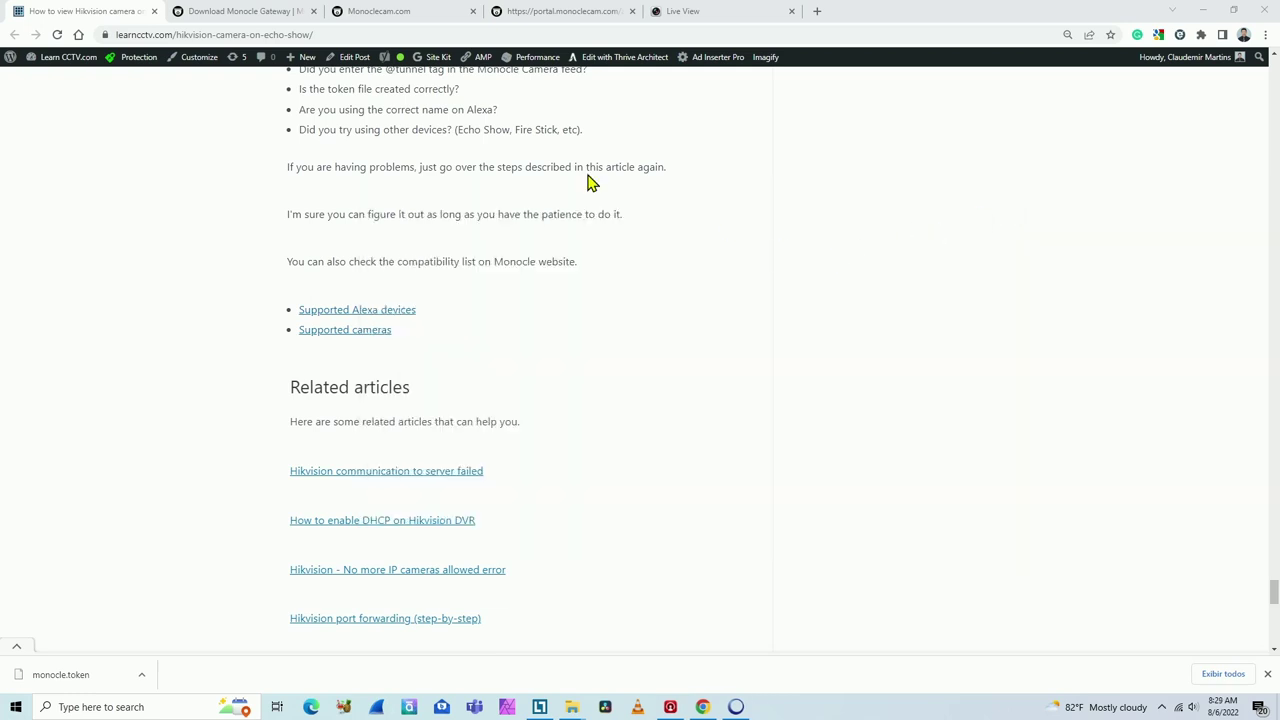
Return to the article's instructions for changing to the Monocle folder and running monocle-gateway.exe from the command prompt
scroll(549, 289, up, 9)
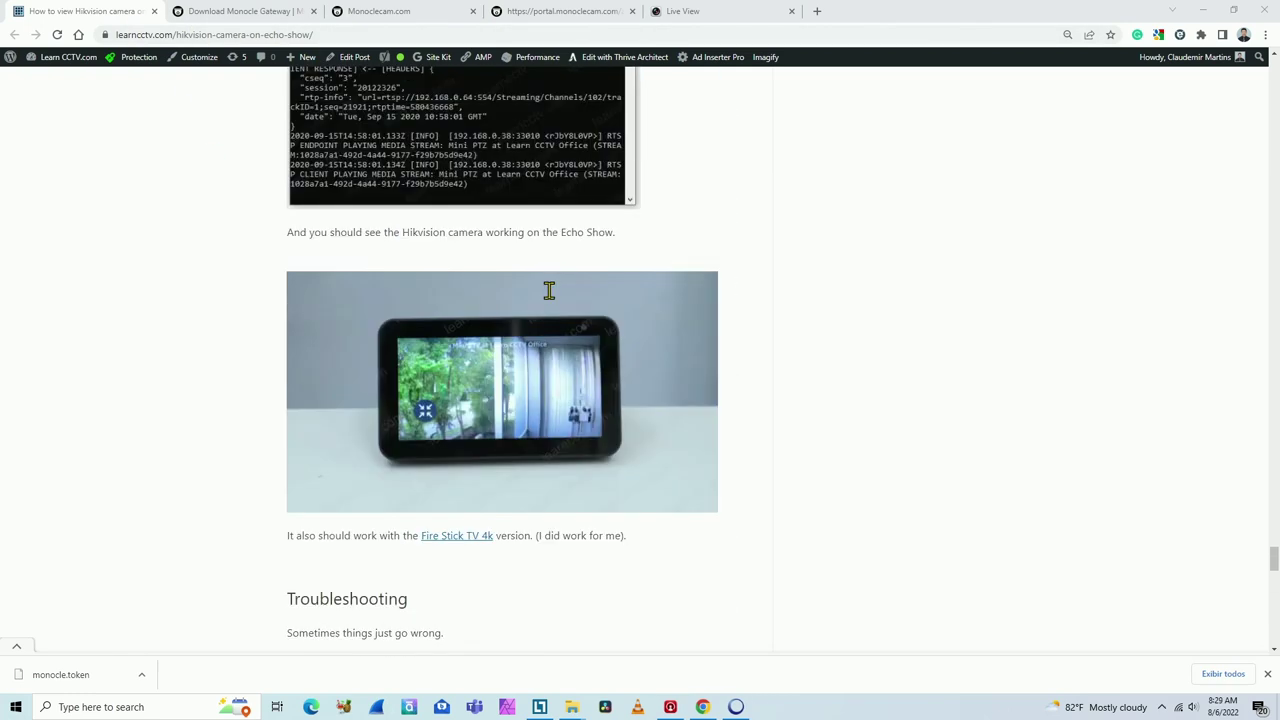
scroll(549, 290, up, 15)
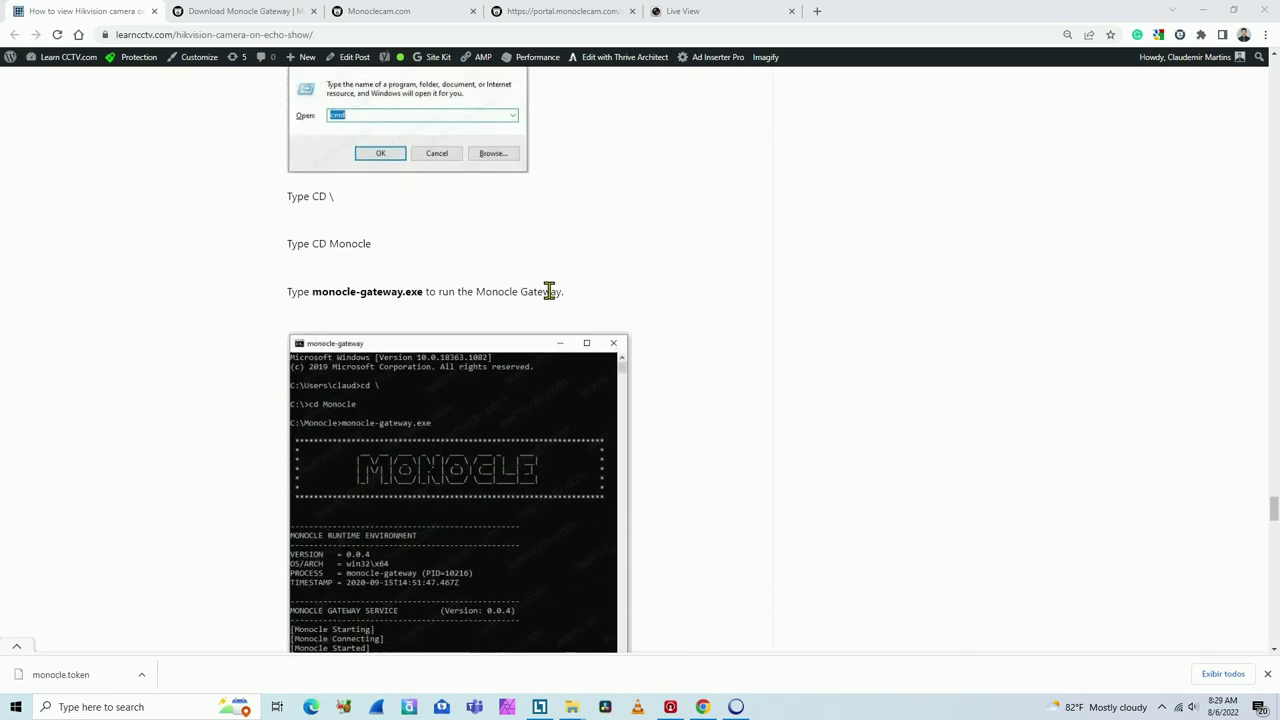
scroll(549, 290, down, 1)
scroll(423, 191, up, 1)
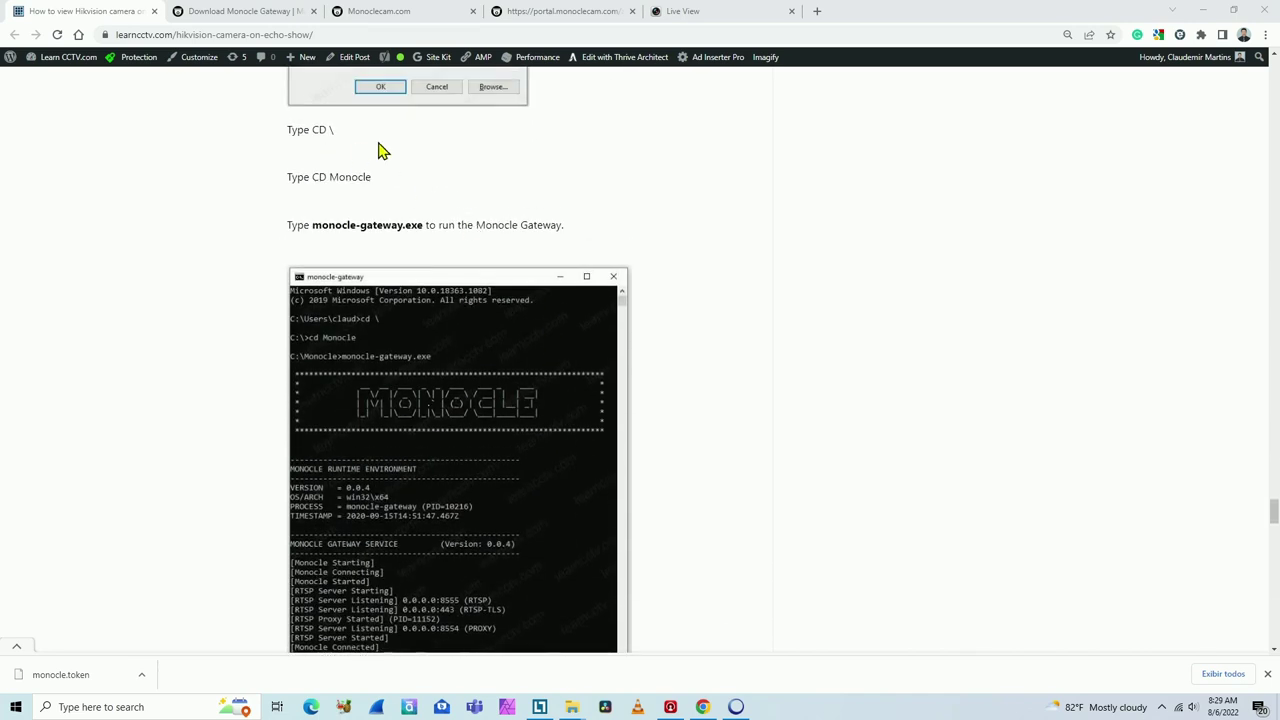